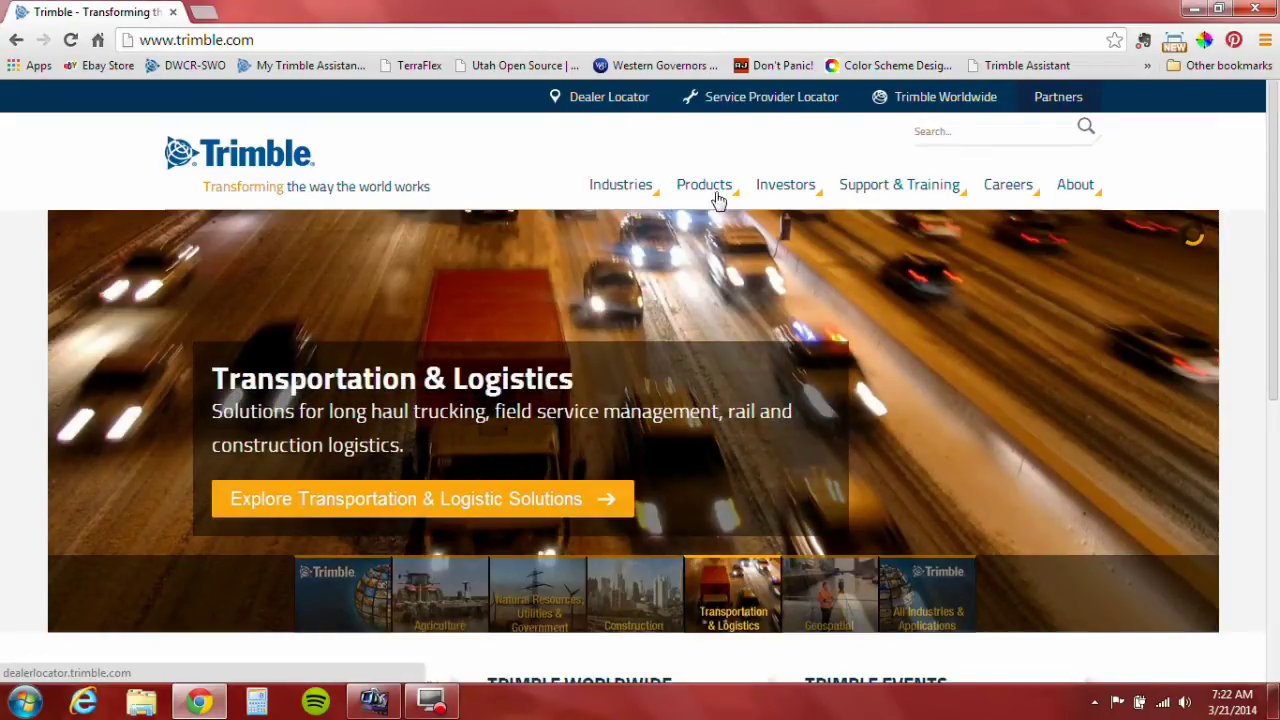
Open Trimble's Support Products A–Z list and jump to the G products section
{"action": "mouse_move", "coordinate": [768, 222]}
{"action": "mouse_move", "coordinate": [886, 189]}
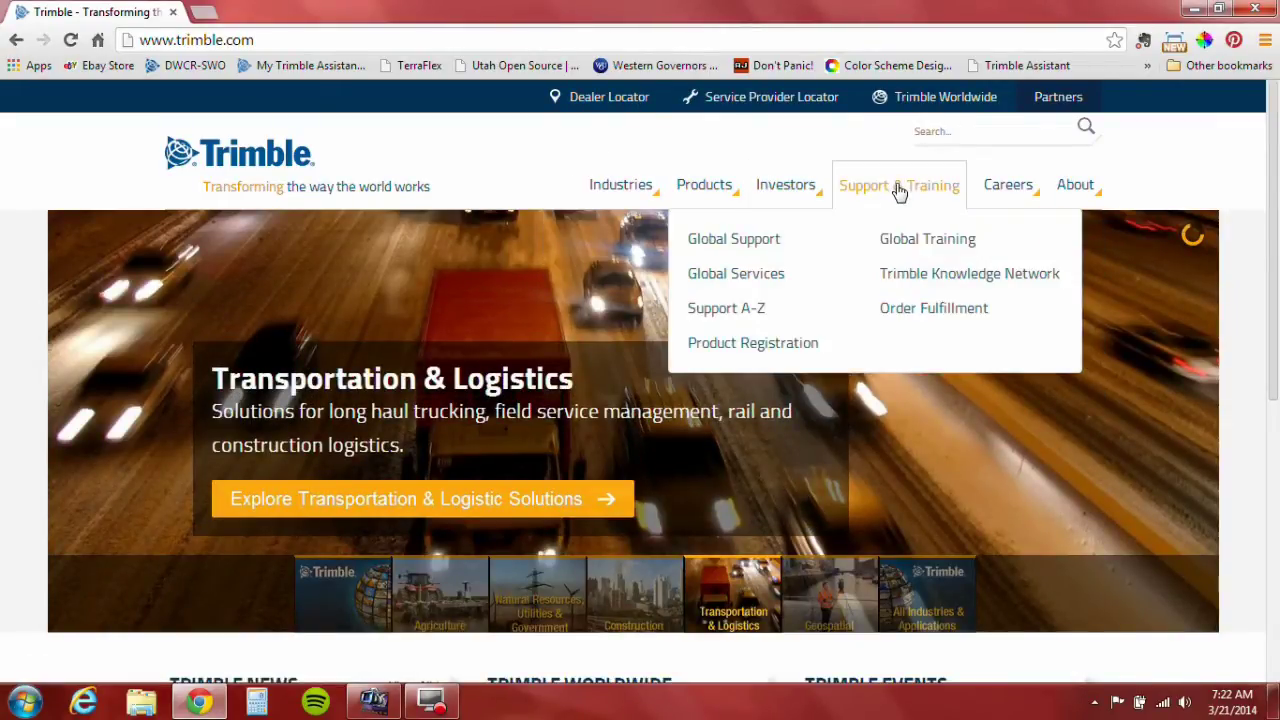
{"action": "left_click", "coordinate": [746, 310]}
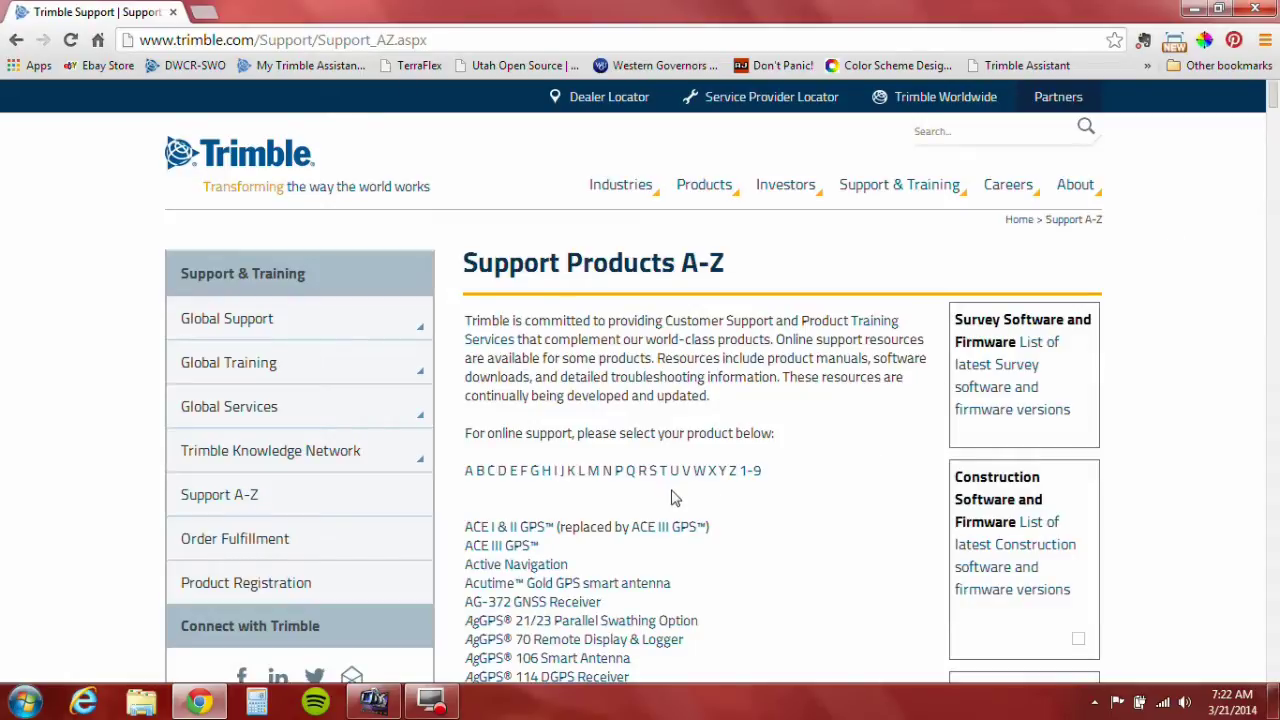
{"action": "left_click", "coordinate": [533, 472]}
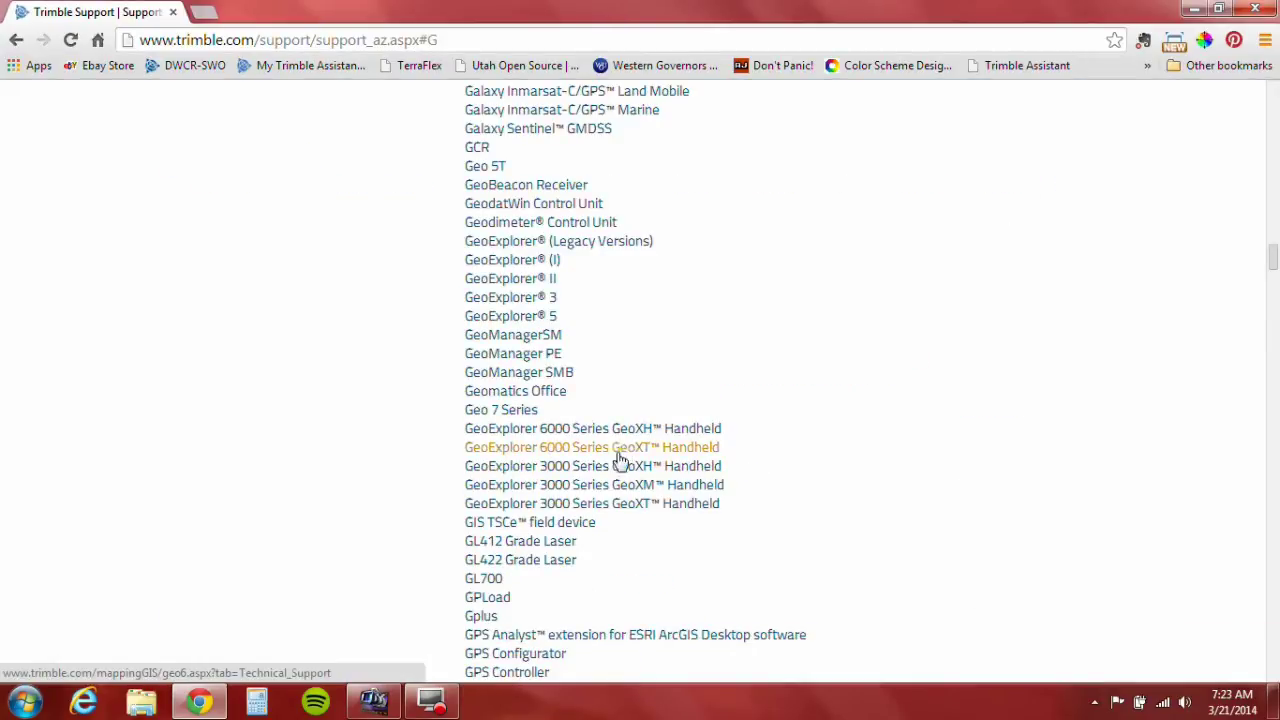
{"action": "scroll", "coordinate": [635, 489], "scroll_direction": "down", "scroll_amount": 1}
{"action": "scroll", "coordinate": [635, 489], "scroll_direction": "down", "scroll_amount": 3}
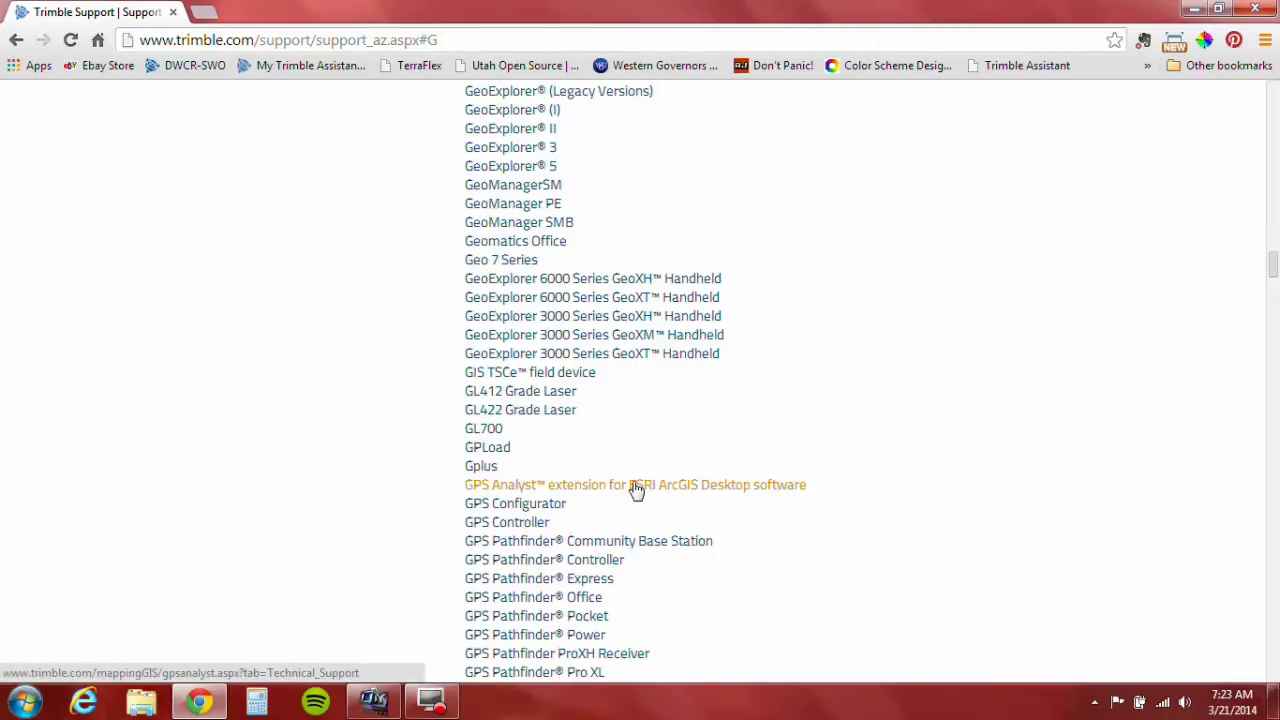
From the GPS Pathfinder Office support page's Downloads, download the v5.60 Software package
{"action": "left_click", "coordinate": [507, 600]}
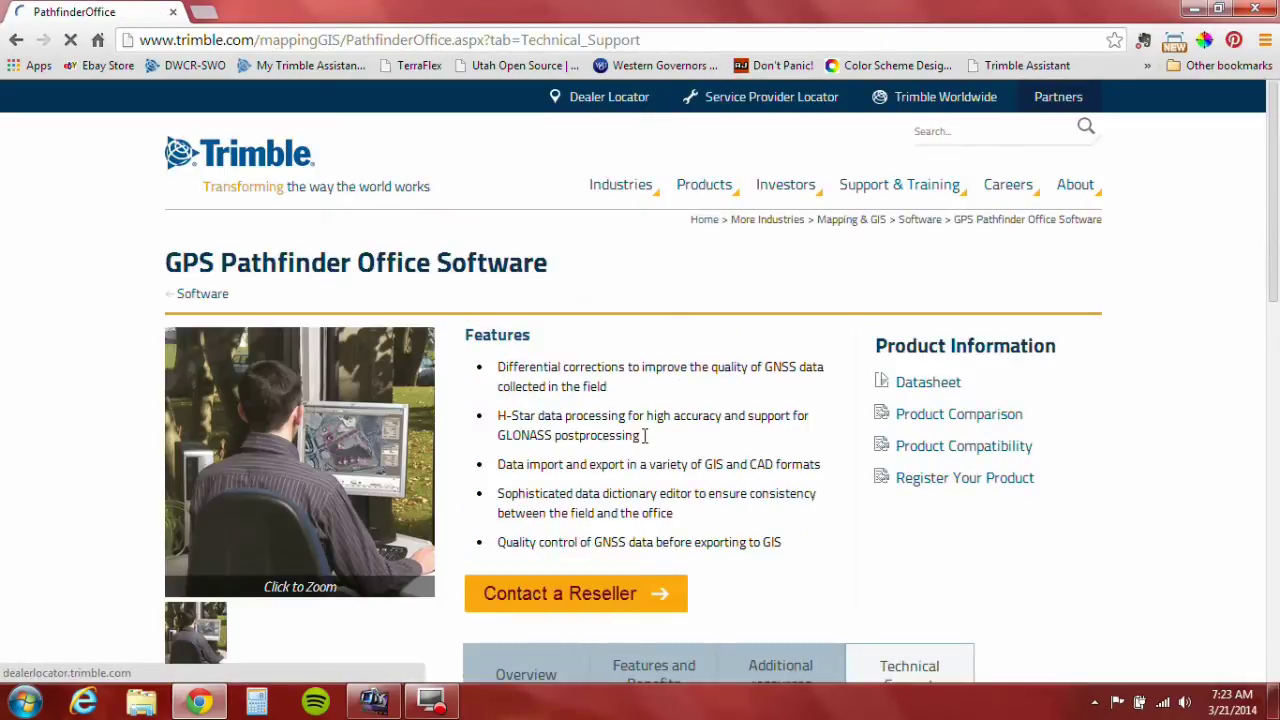
{"action": "scroll", "coordinate": [826, 490], "scroll_direction": "down", "scroll_amount": 4}
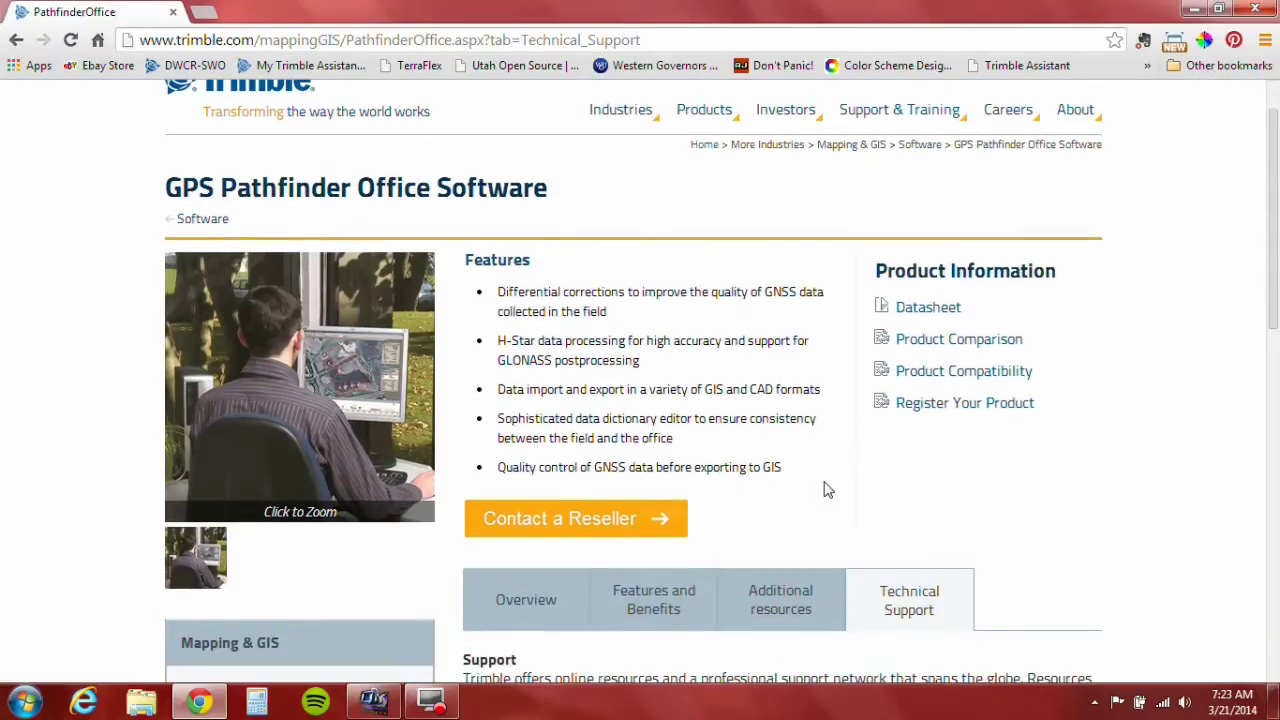
{"action": "scroll", "coordinate": [826, 490], "scroll_direction": "down", "scroll_amount": 4}
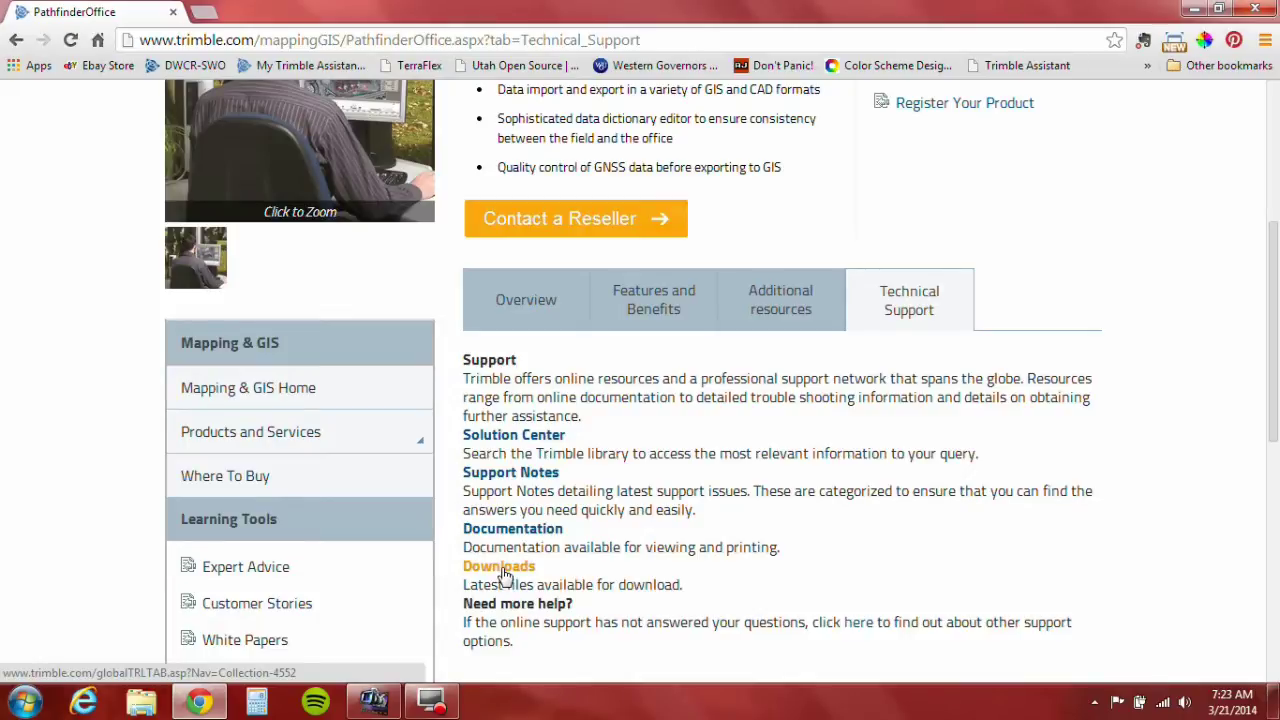
{"action": "left_click", "coordinate": [503, 572]}
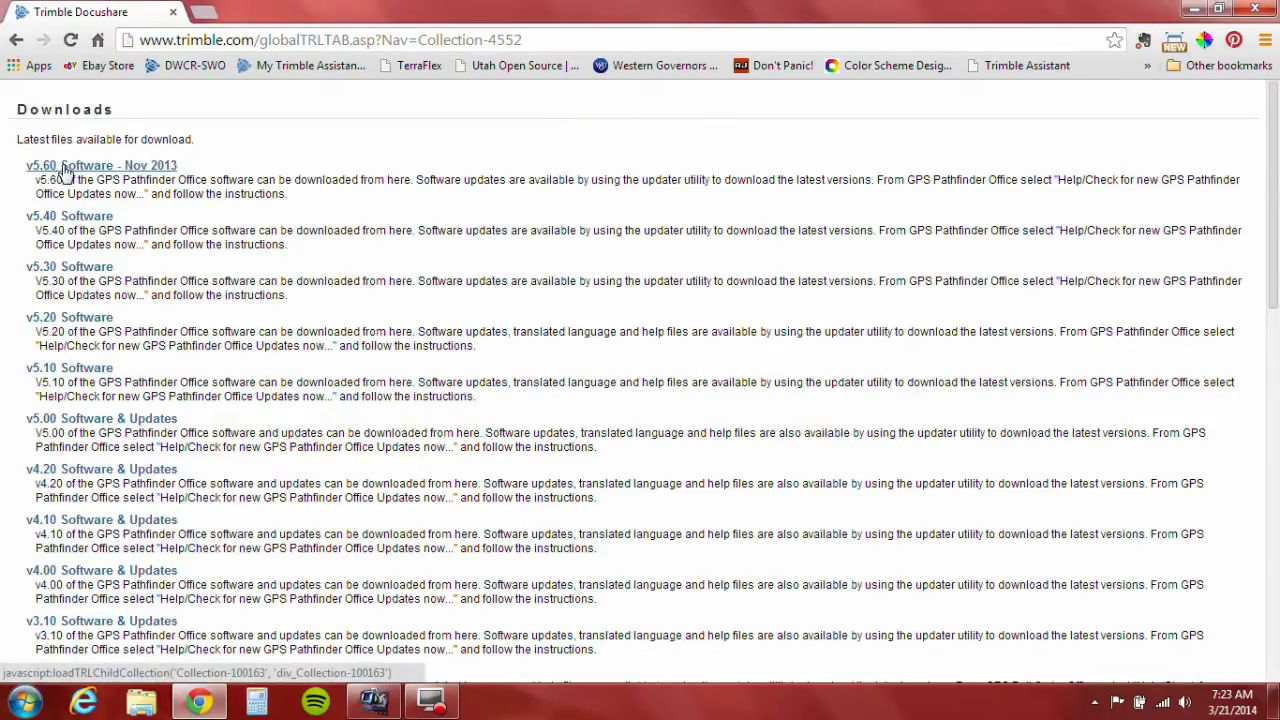
{"action": "left_click", "coordinate": [64, 171]}
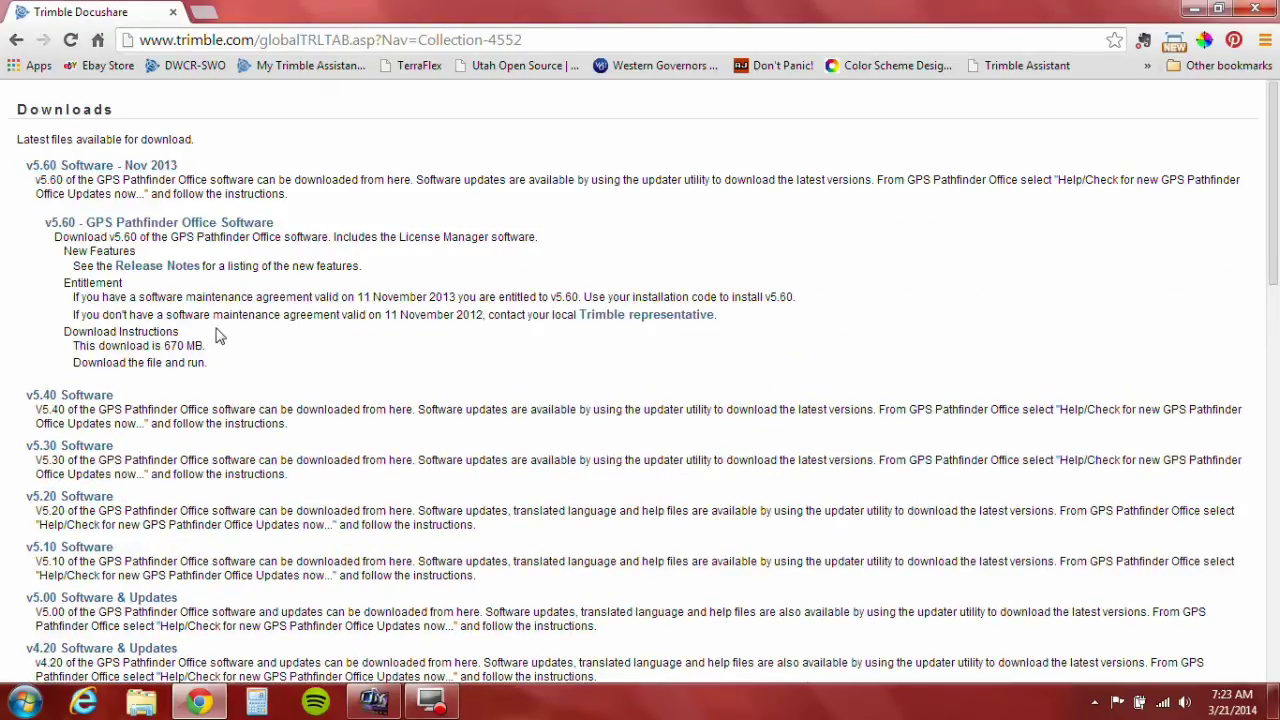
{"action": "left_click", "coordinate": [70, 222]}
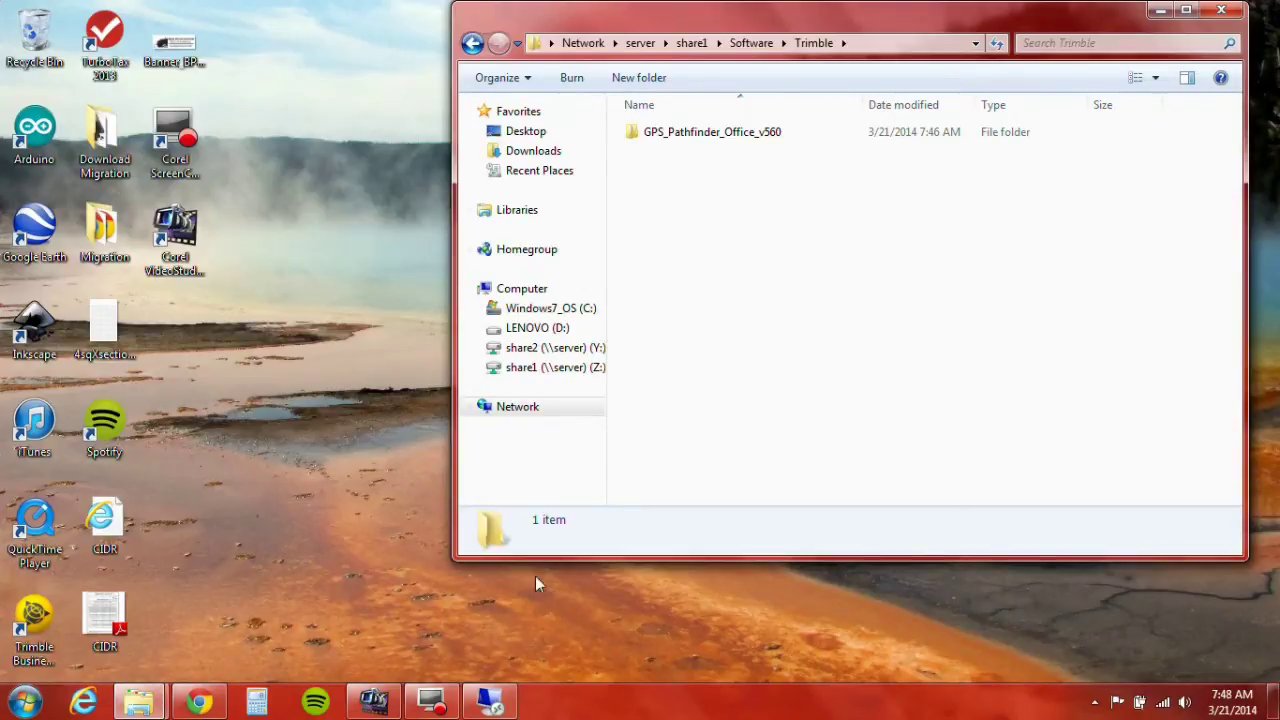
Call up the server's Remote Desktop session from the taskbar
{"action": "mouse_move", "coordinate": [497, 707]}
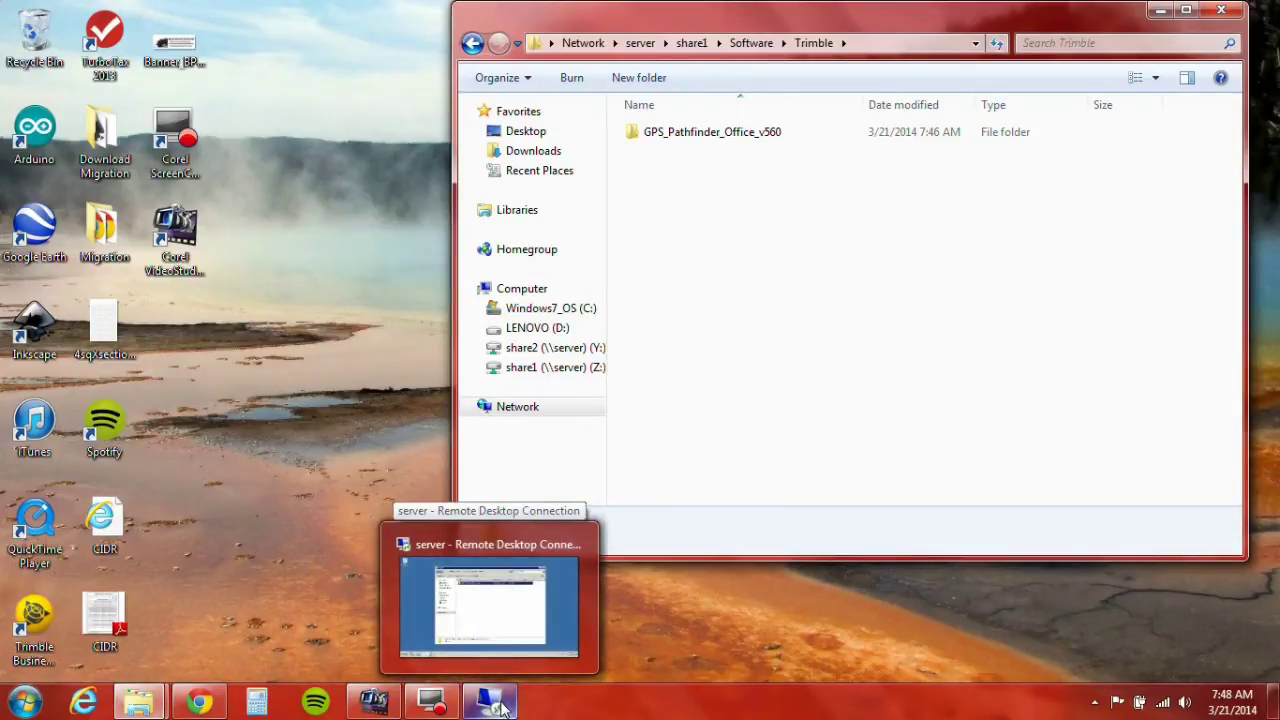
On the server, open GPS_Pathfinder_Office_v560\Install\Mapping & GIS License Manager and run setup
{"action": "left_click", "coordinate": [499, 705]}
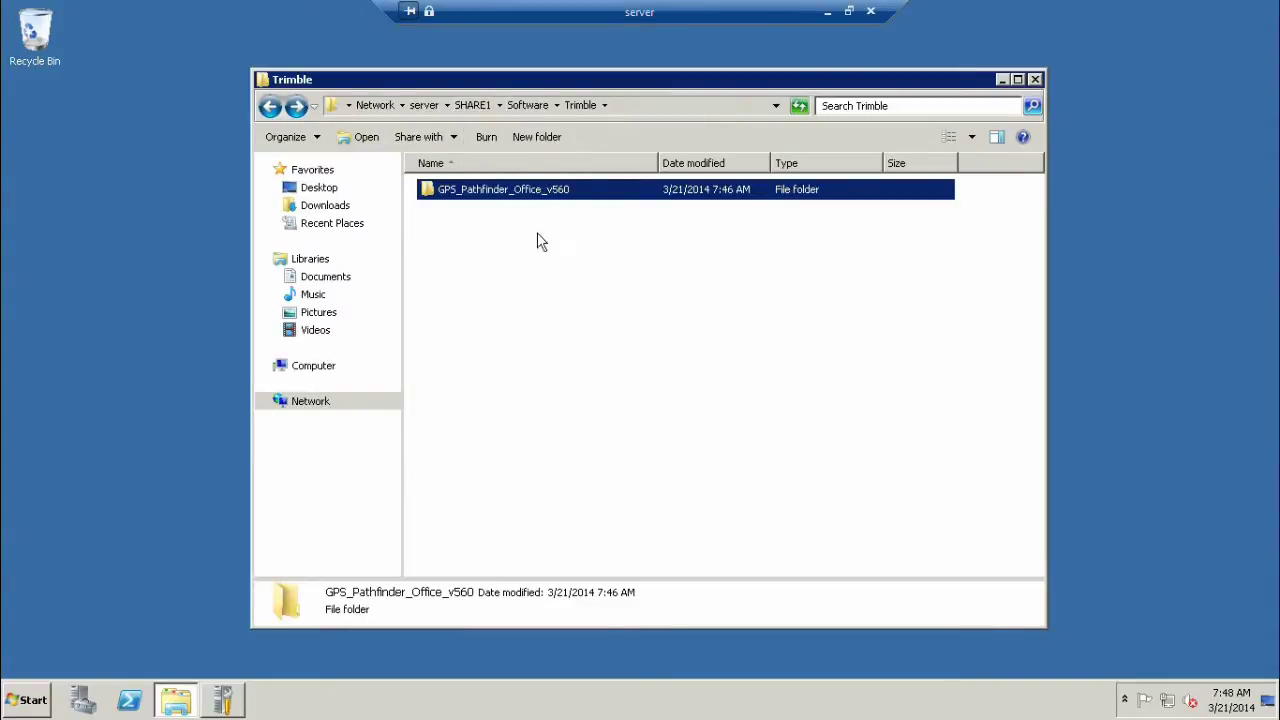
{"action": "double_click", "coordinate": [474, 197]}
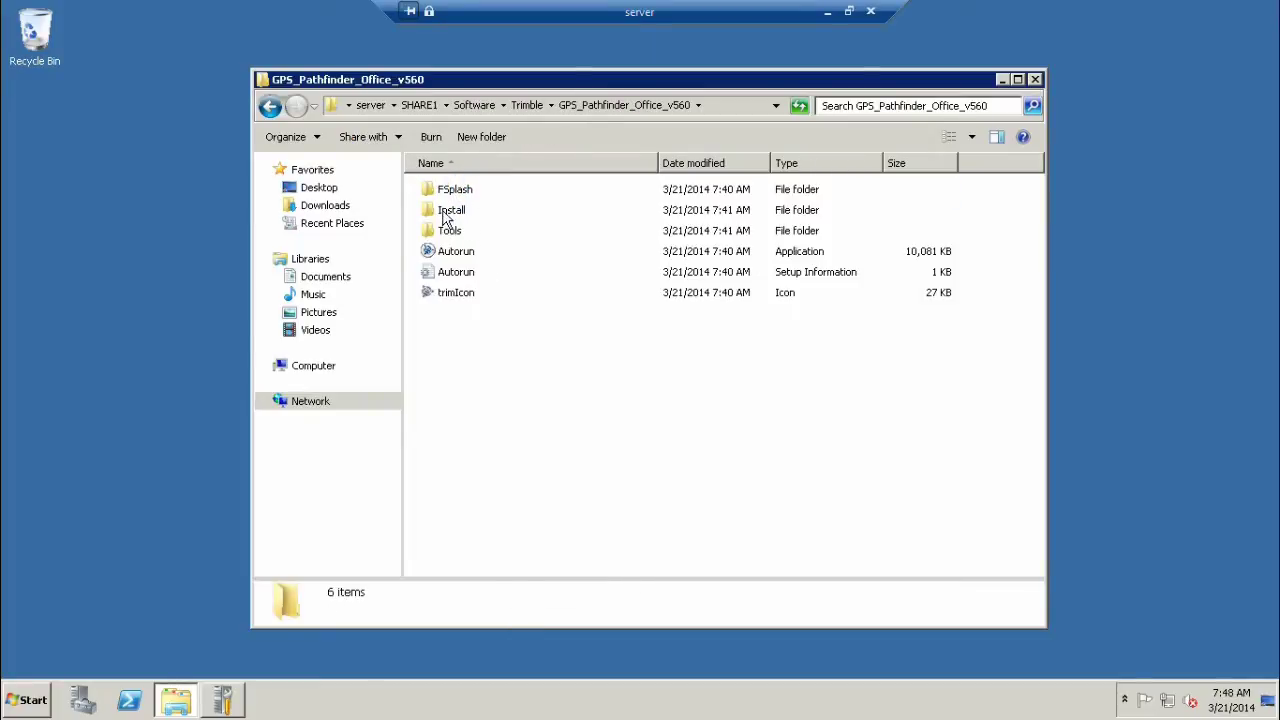
{"action": "double_click", "coordinate": [455, 218]}
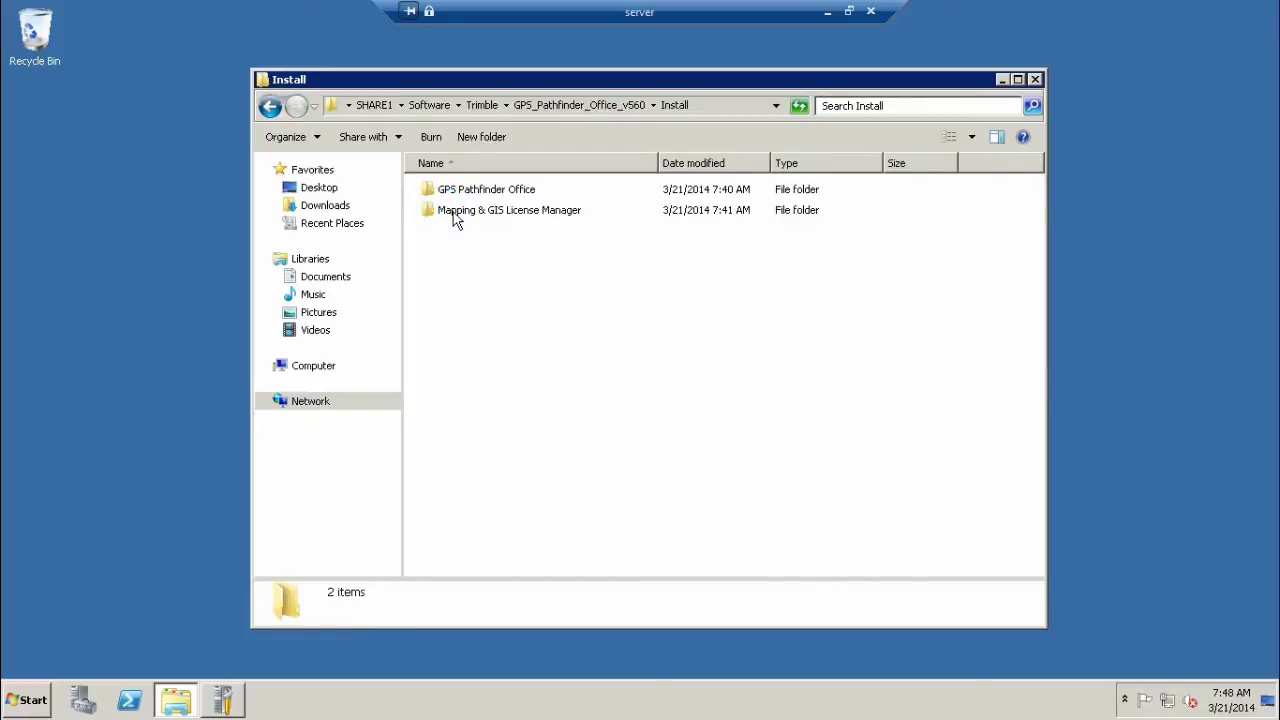
{"action": "double_click", "coordinate": [450, 215]}
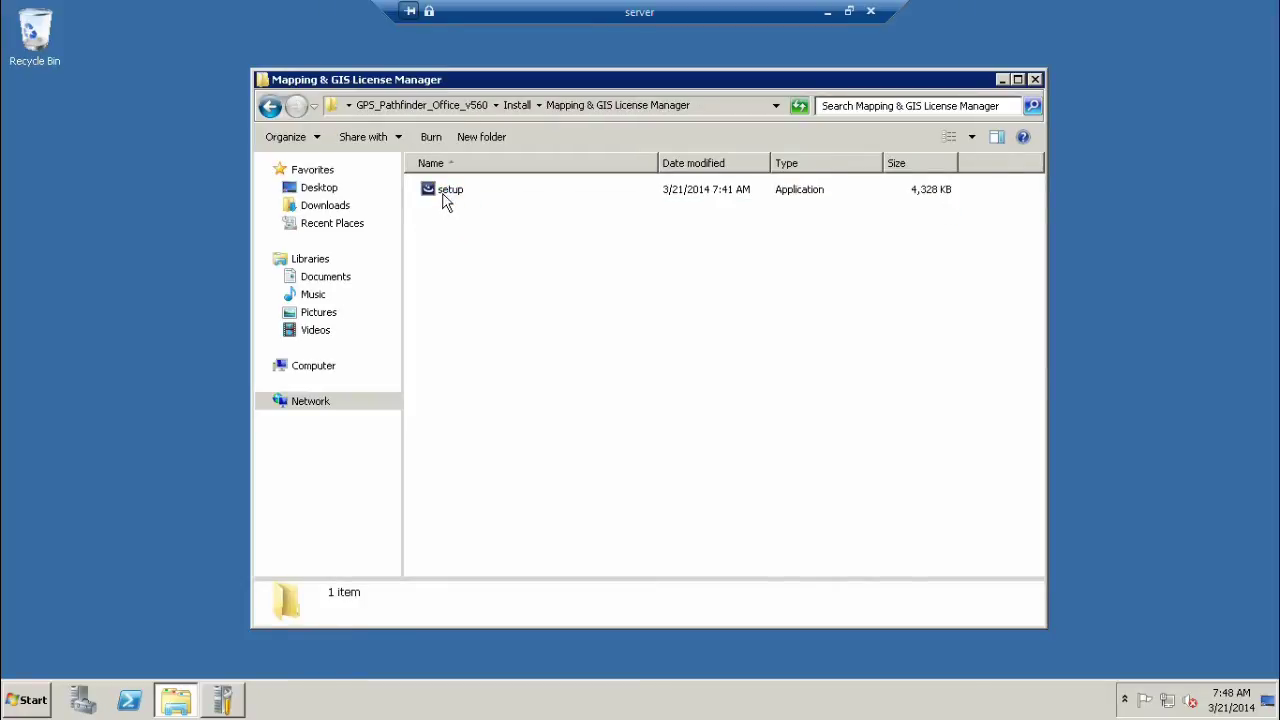
{"action": "double_click", "coordinate": [446, 196]}
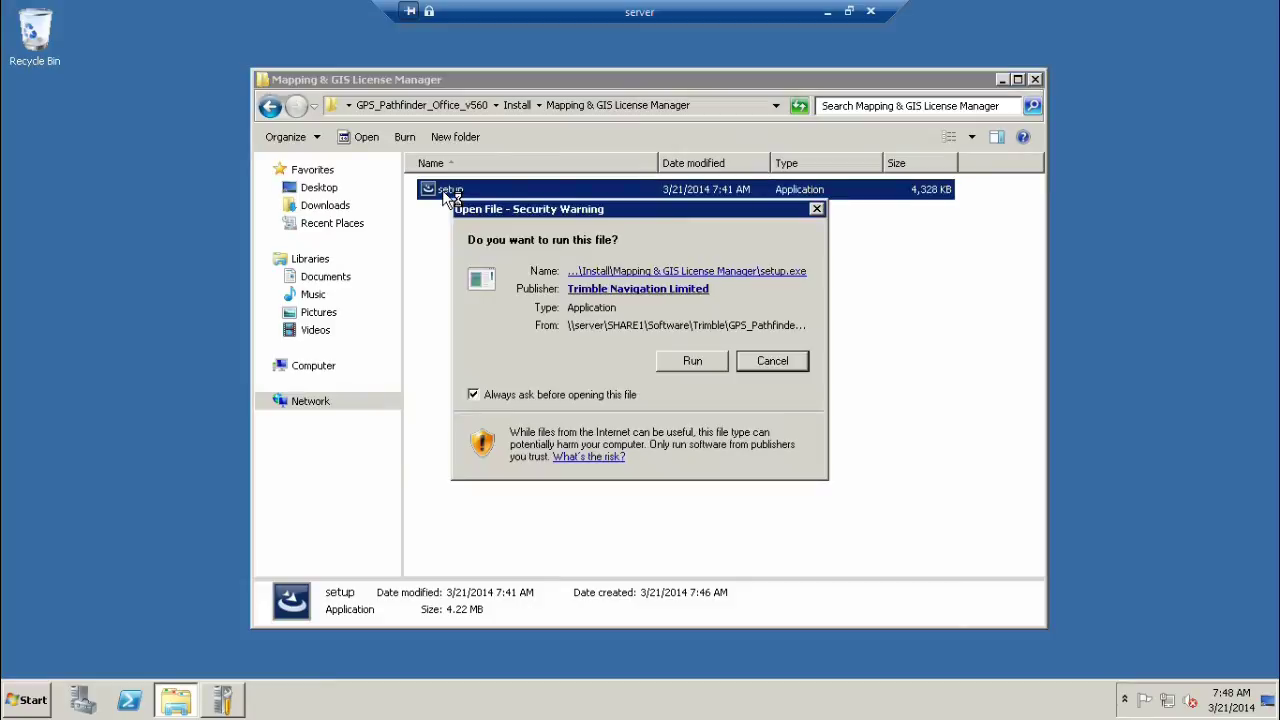
Allow setup to run, pass the welcome page, and accept the License Manager EULA
{"action": "left_click", "coordinate": [690, 362]}
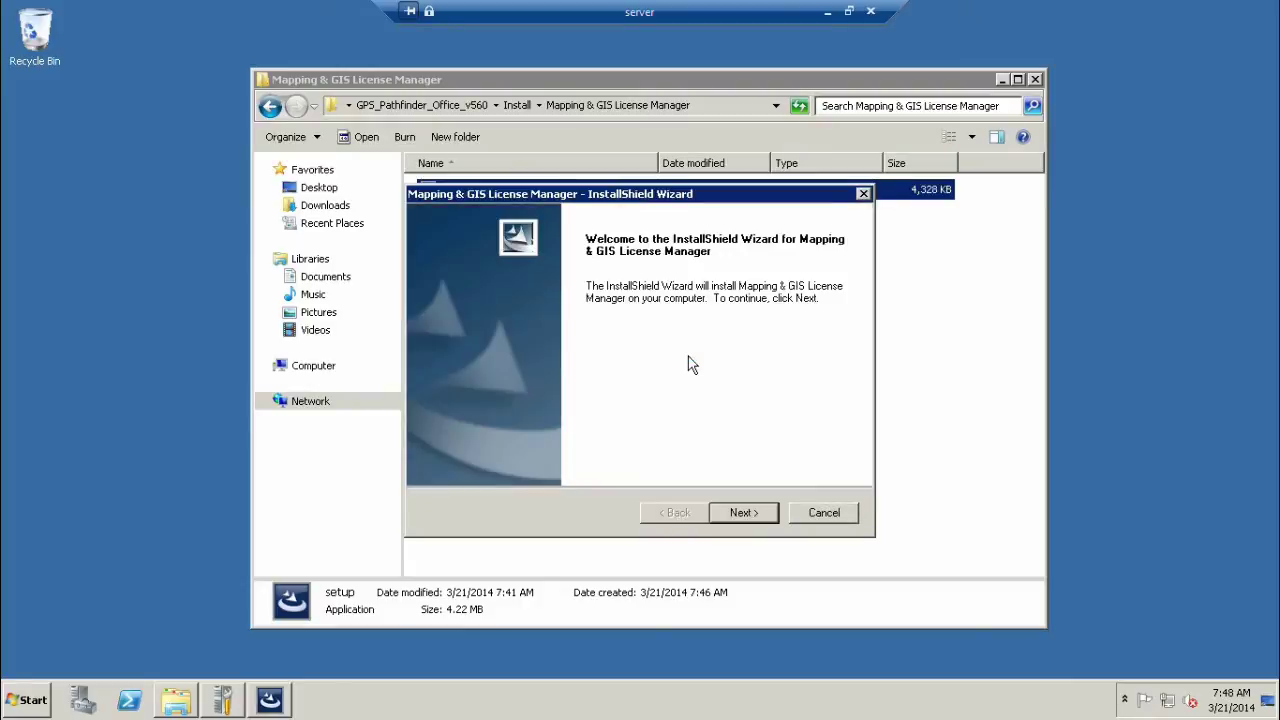
{"action": "left_click", "coordinate": [745, 514]}
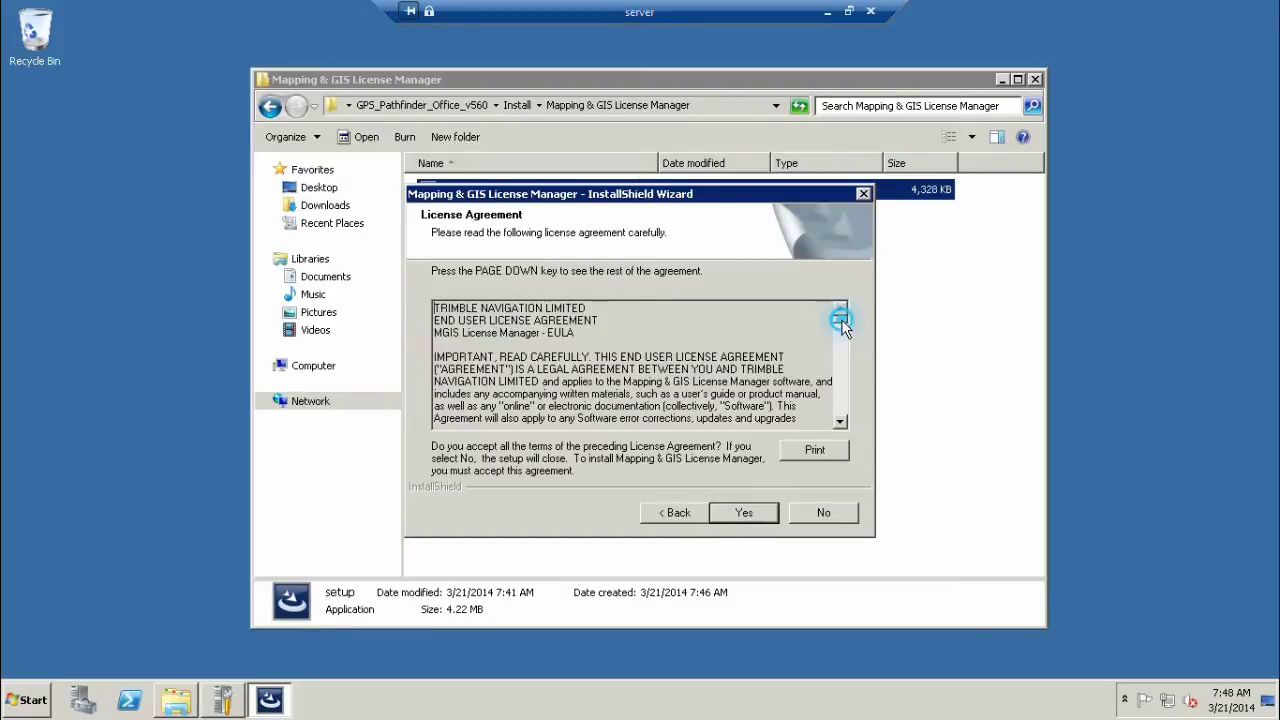
{"action": "left_click_drag", "start_coordinate": [841, 319], "coordinate": [848, 427]}
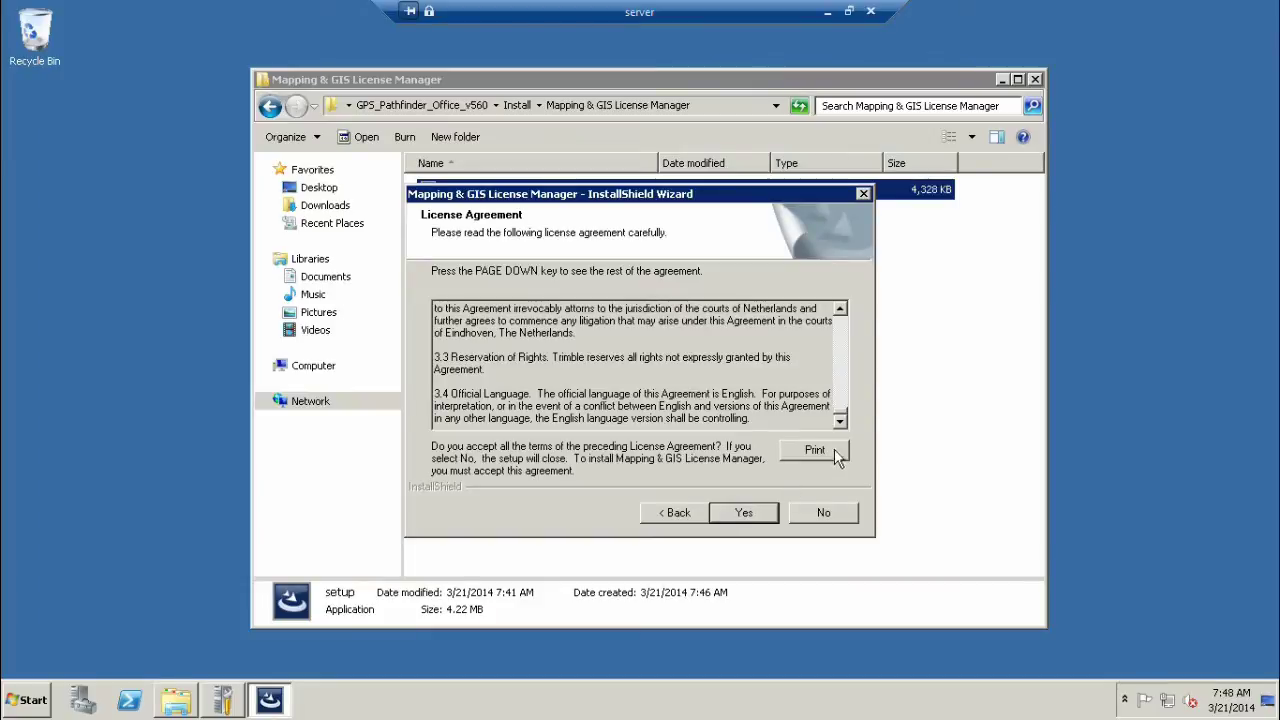
{"action": "left_click", "coordinate": [743, 515]}
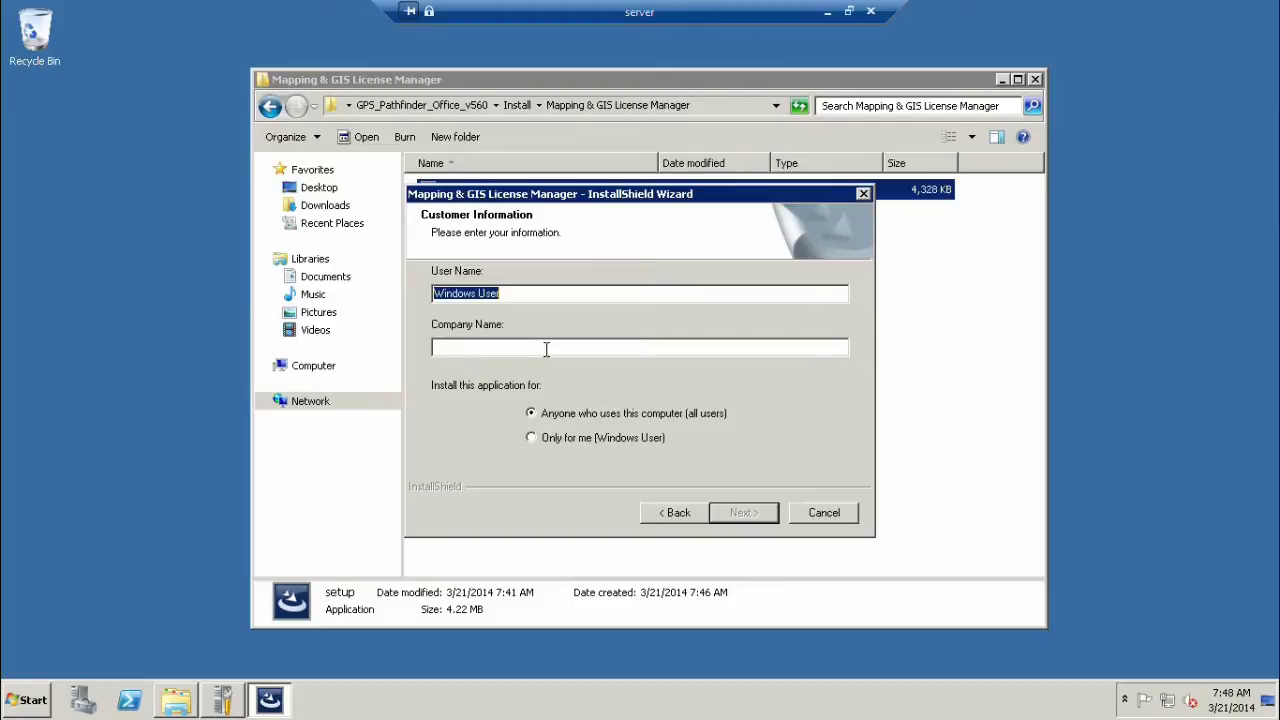
Enter user name 'administrator' and company 'Monsen Engineering', then continue to Setup Type
{"action": "type", "text": "Andy"}
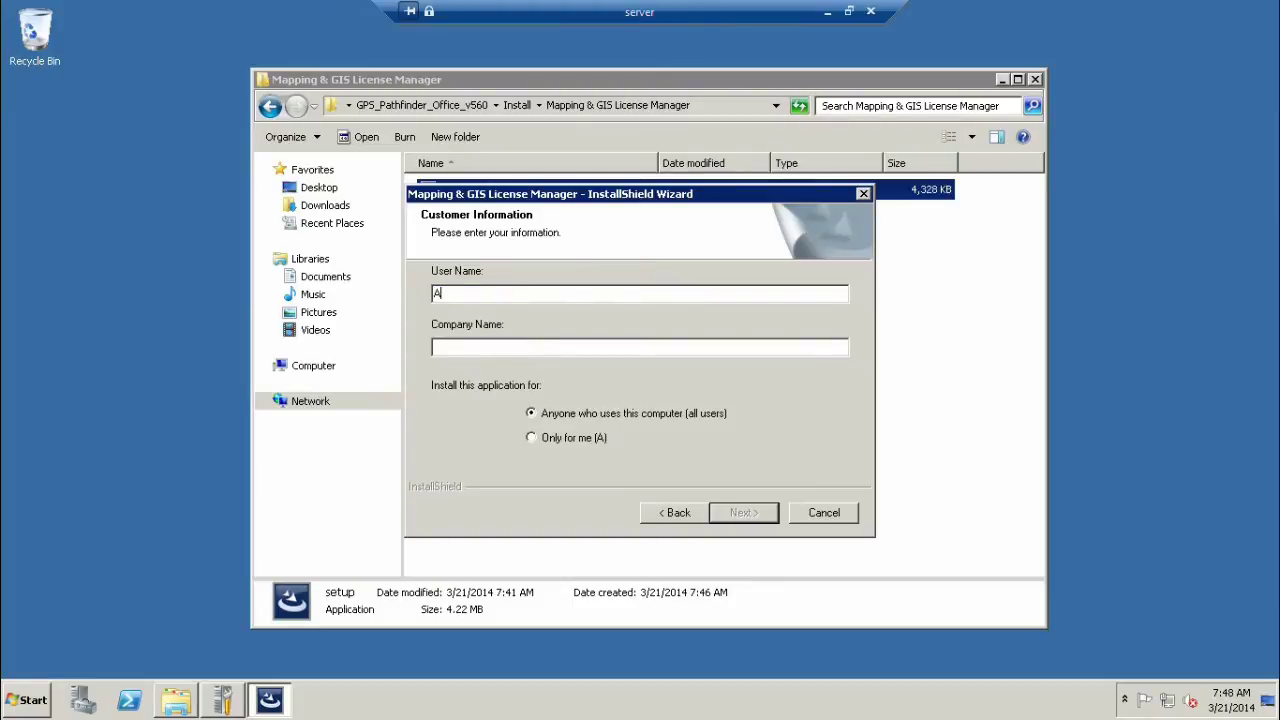
{"action": "left_click", "coordinate": [433, 347]}
{"action": "type", "text": "Monsen Engineering"}
{"action": "left_click_drag", "start_coordinate": [466, 292], "coordinate": [343, 295]}
{"action": "type", "text": "adminis"}
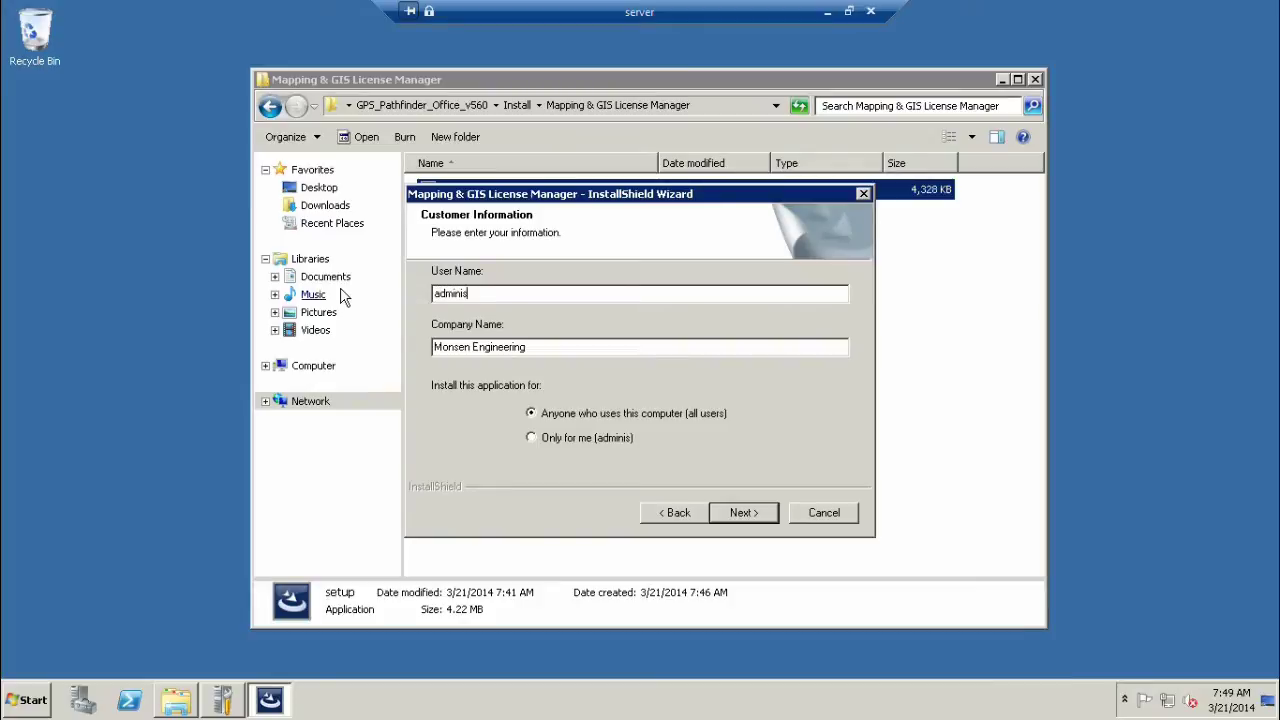
{"action": "type", "text": "trator"}
{"action": "left_click", "coordinate": [742, 514]}
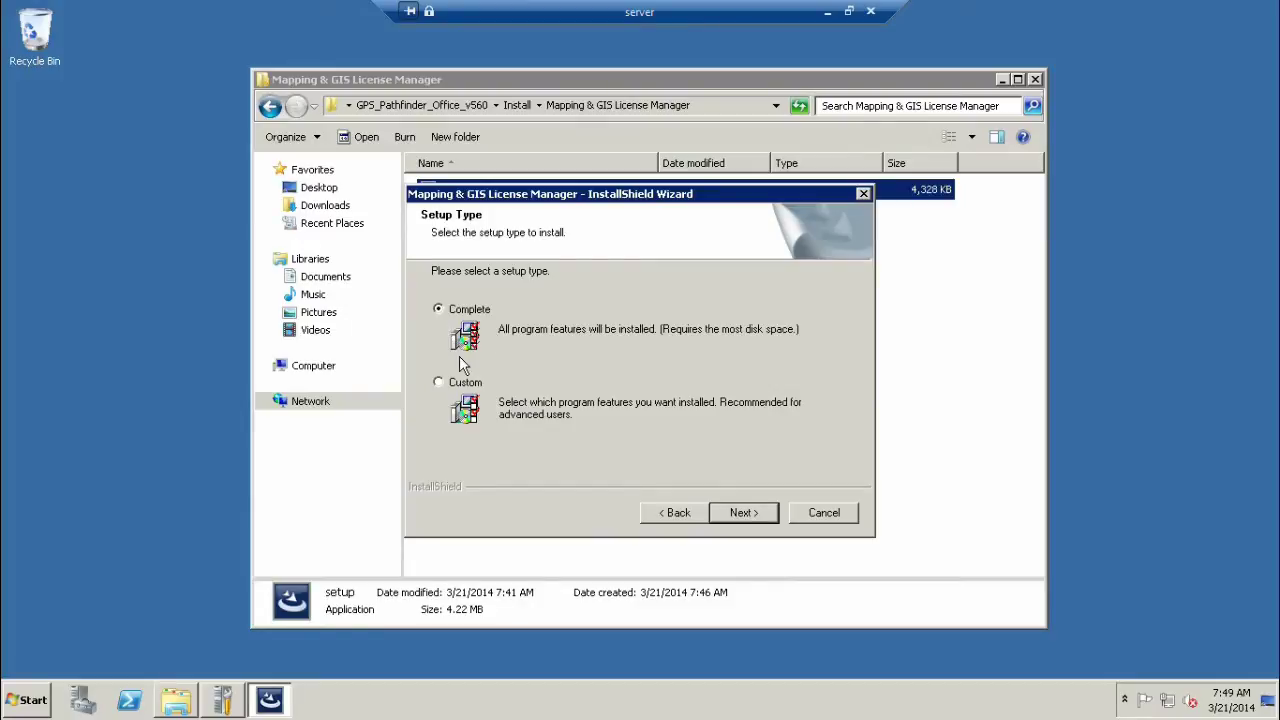
Choose Custom setup, keep the default folder and all features, install, and finish
{"action": "left_click", "coordinate": [439, 382]}
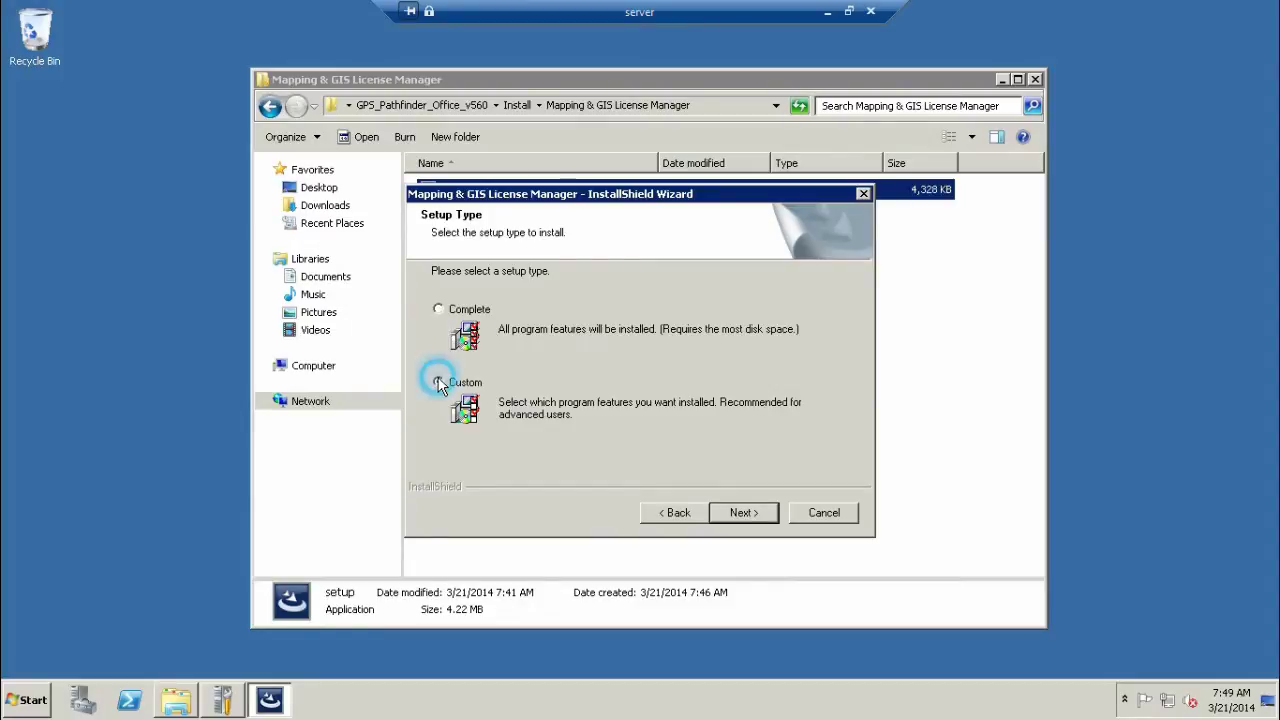
{"action": "left_click", "coordinate": [743, 512]}
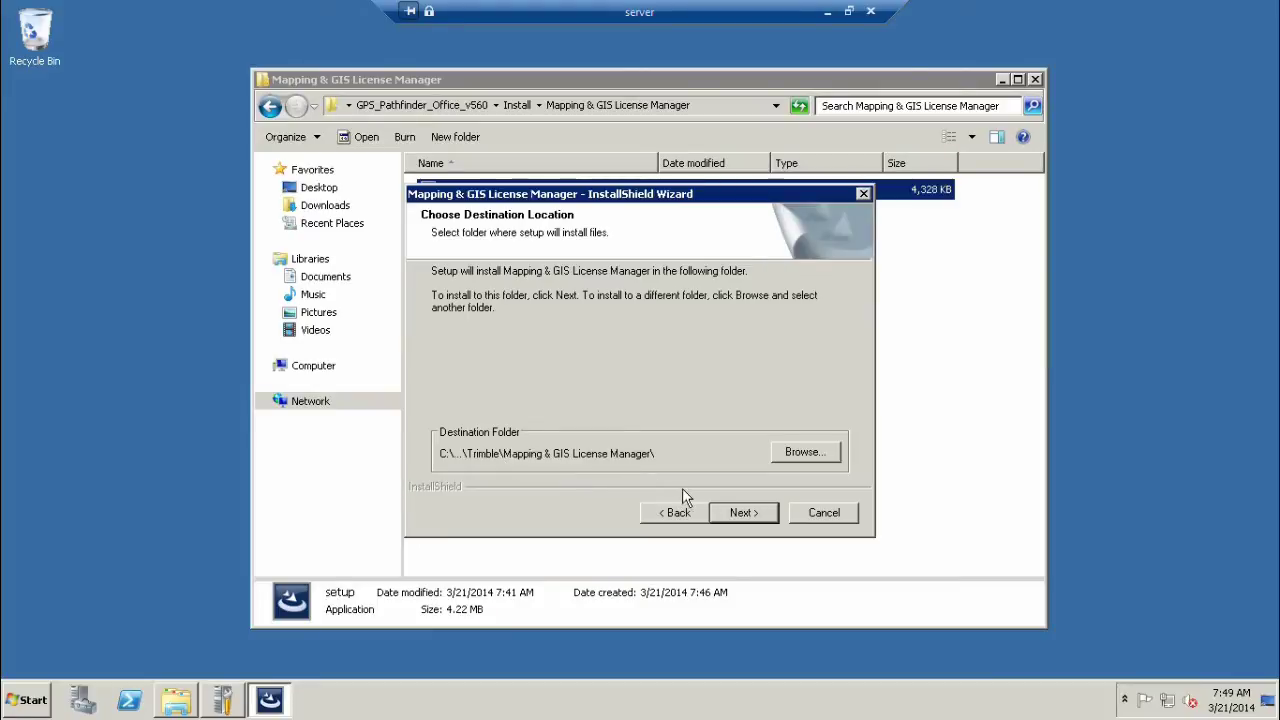
{"action": "left_click", "coordinate": [746, 512]}
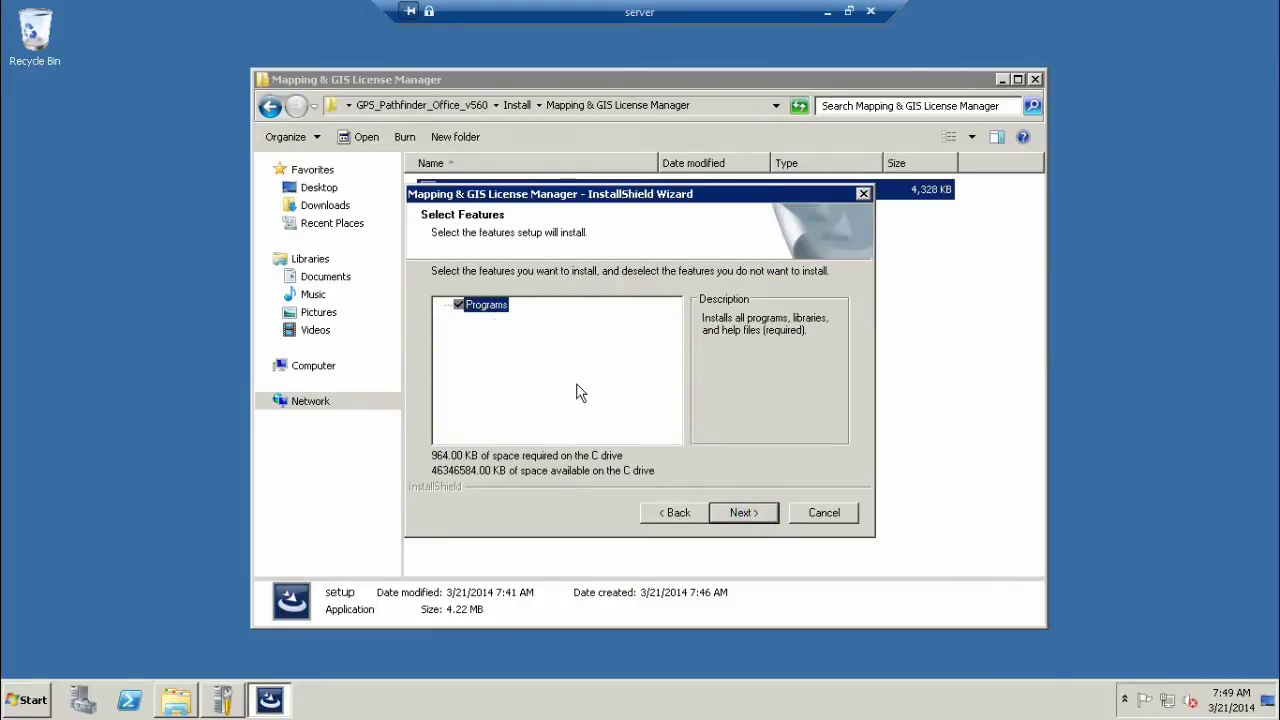
{"action": "left_click", "coordinate": [730, 514]}
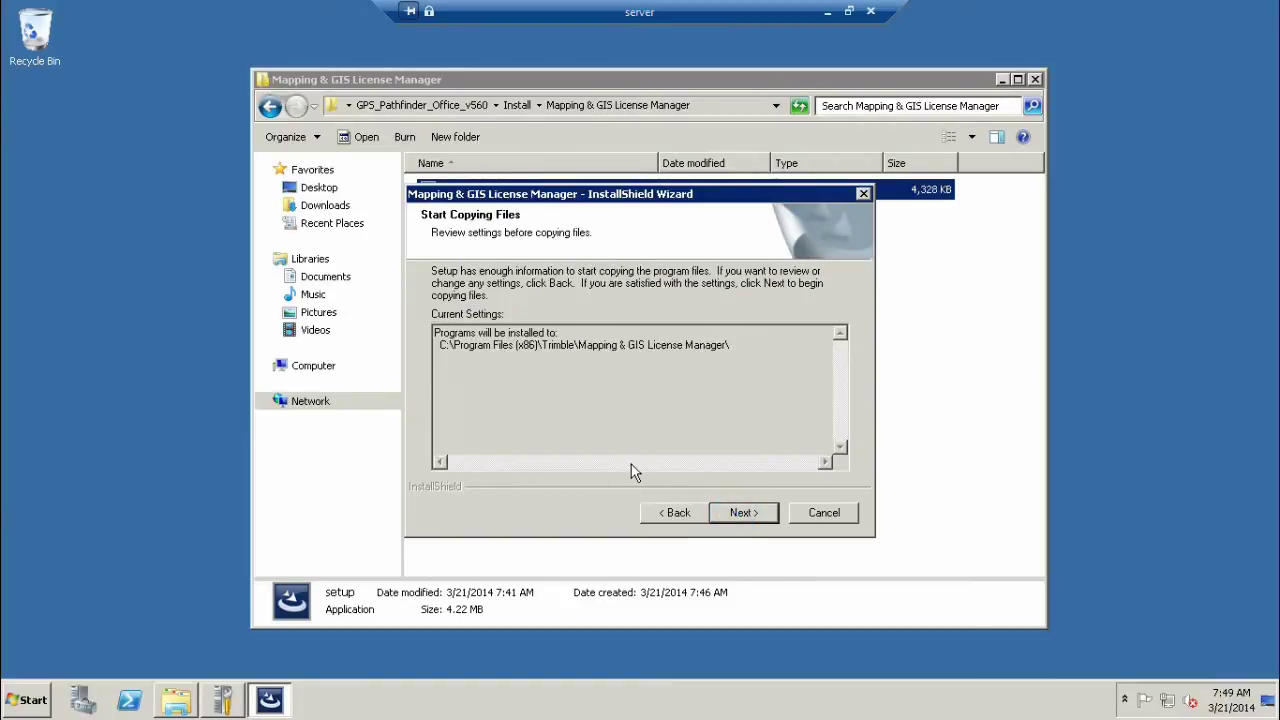
{"action": "left_click", "coordinate": [740, 516]}
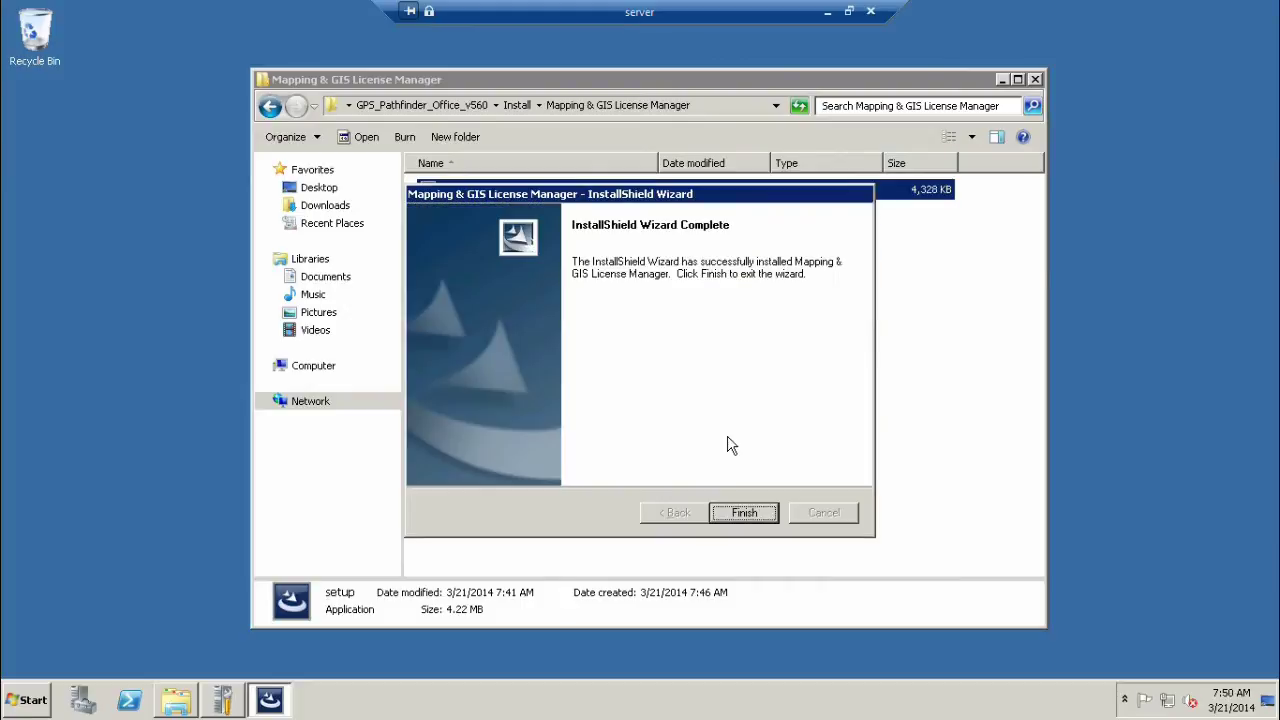
{"action": "left_click", "coordinate": [744, 512]}
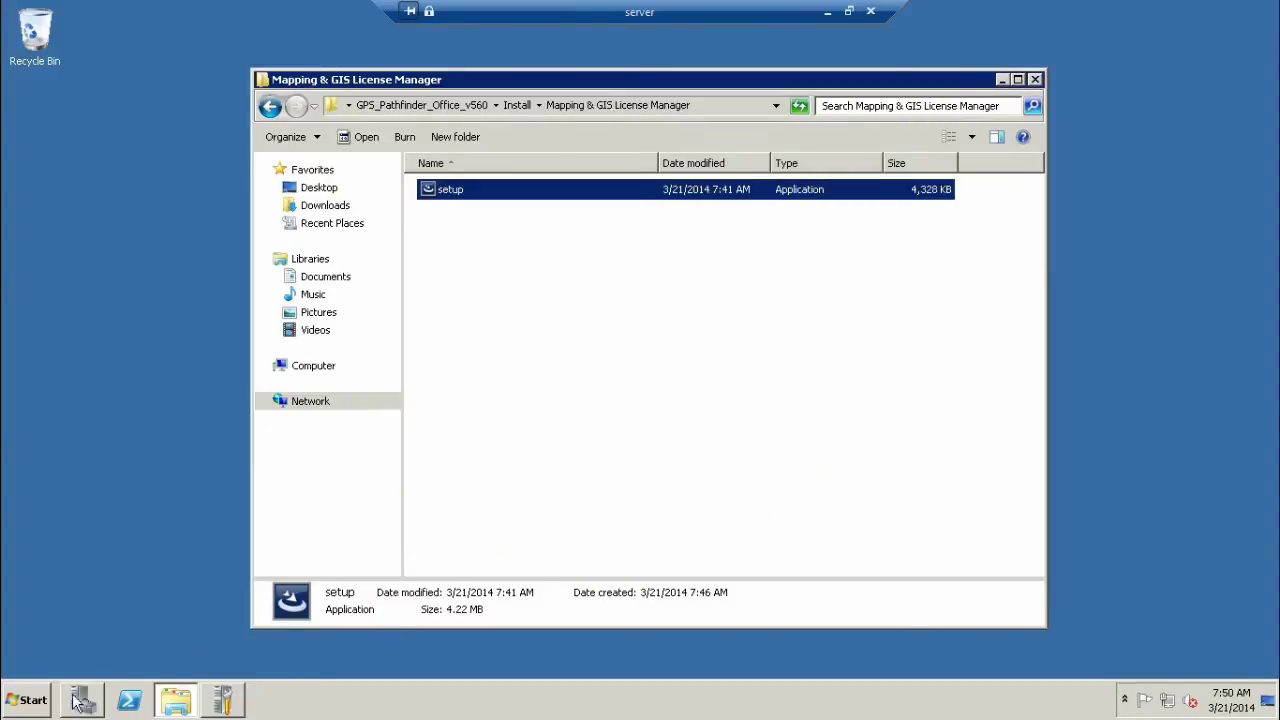
Launch License Manager from All Programs > Trimble > Mapping & GIS License Manager
{"action": "left_click", "coordinate": [30, 700]}
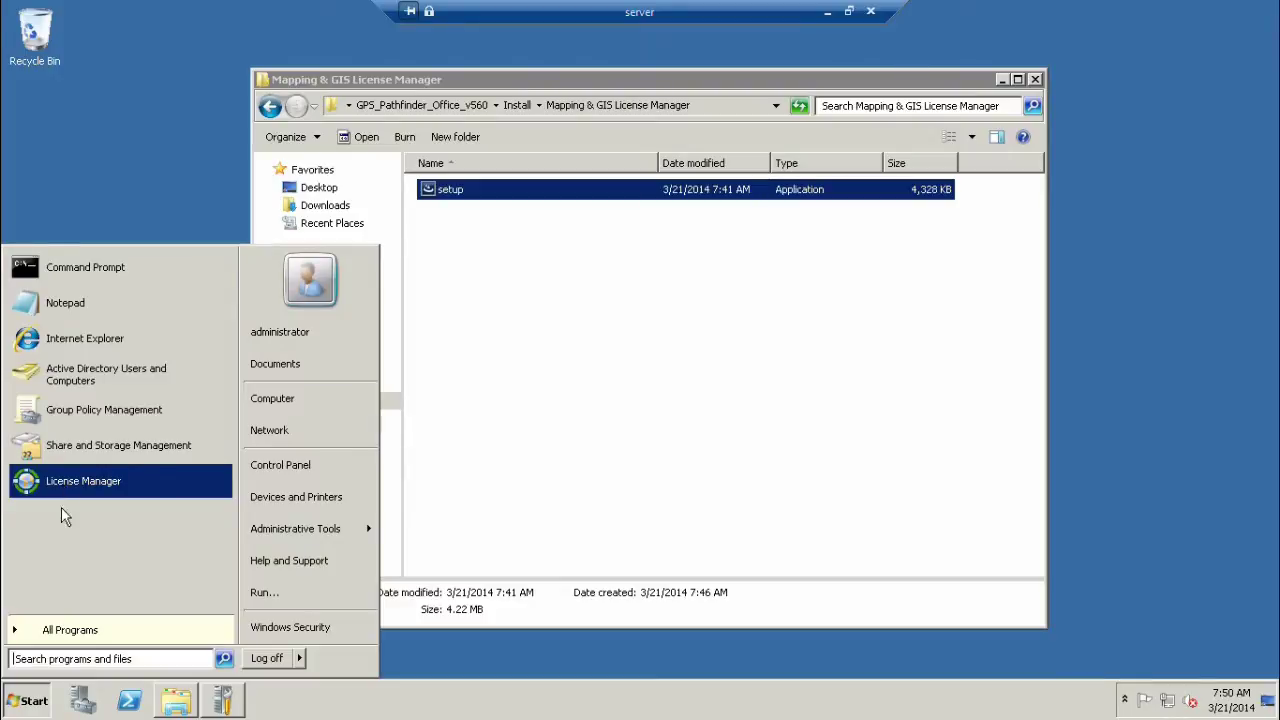
{"action": "left_click", "coordinate": [42, 628]}
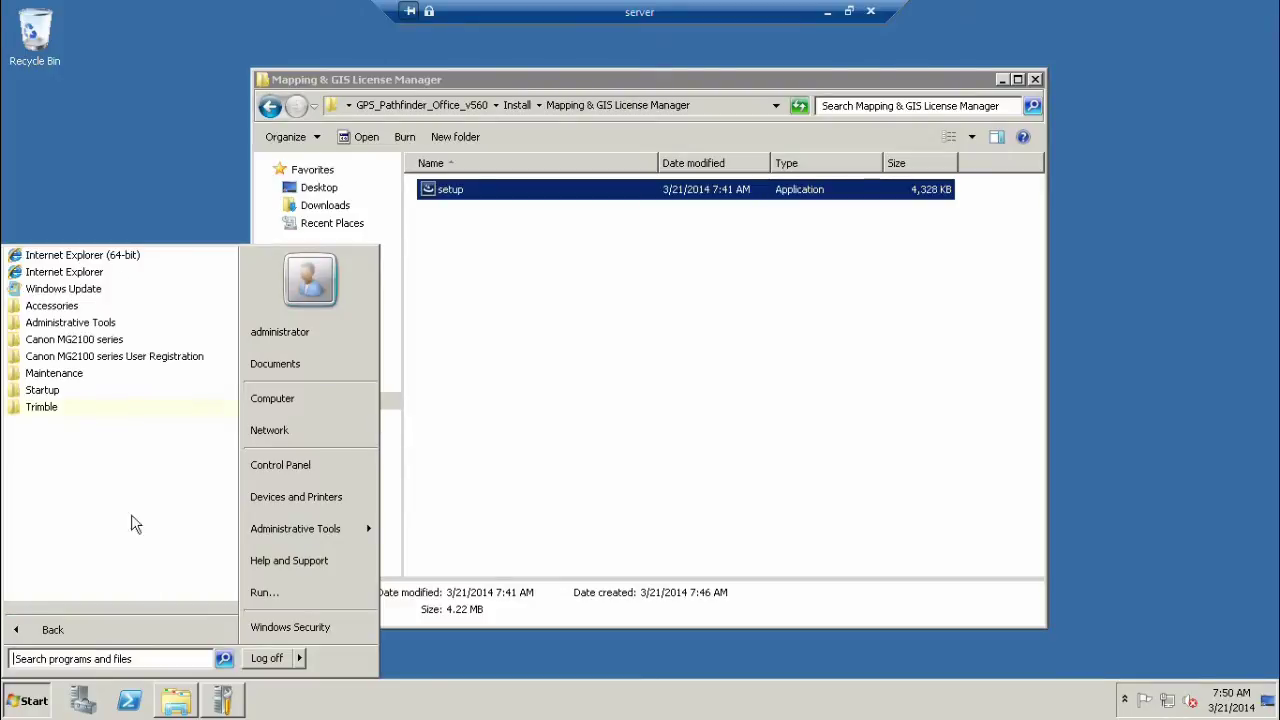
{"action": "left_click", "coordinate": [42, 407]}
{"action": "left_click", "coordinate": [60, 424]}
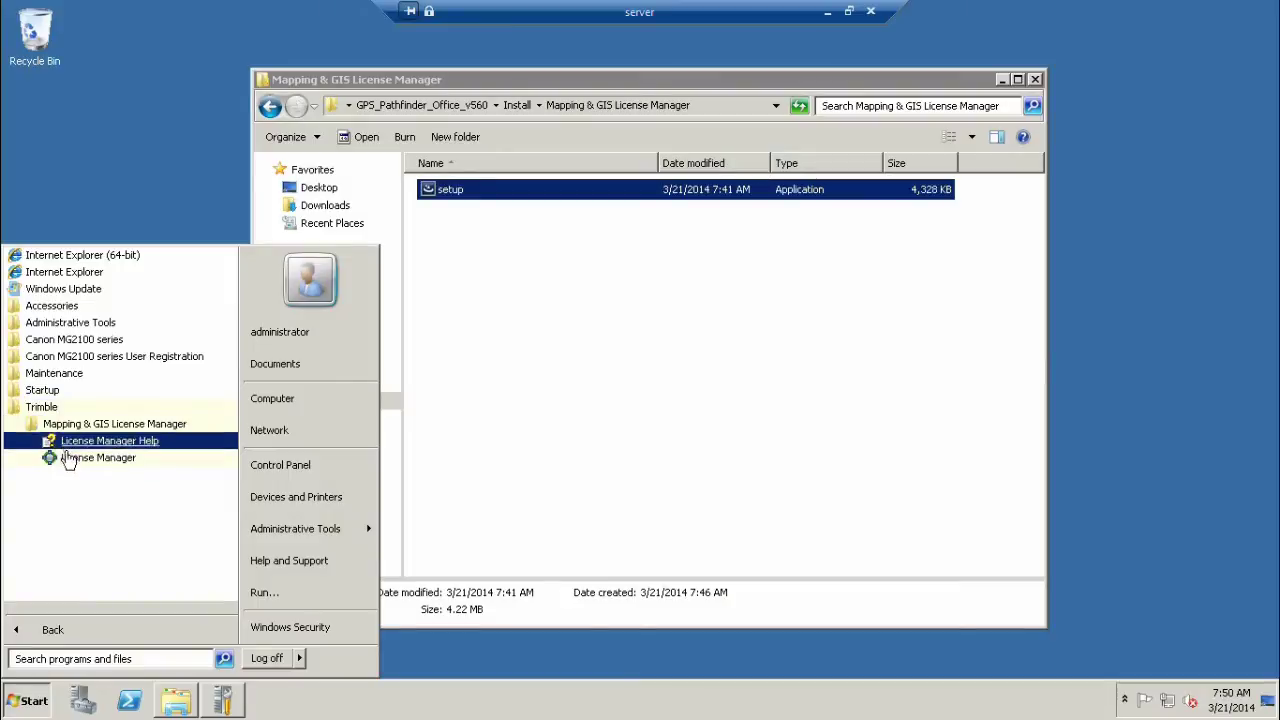
{"action": "left_click", "coordinate": [68, 458]}
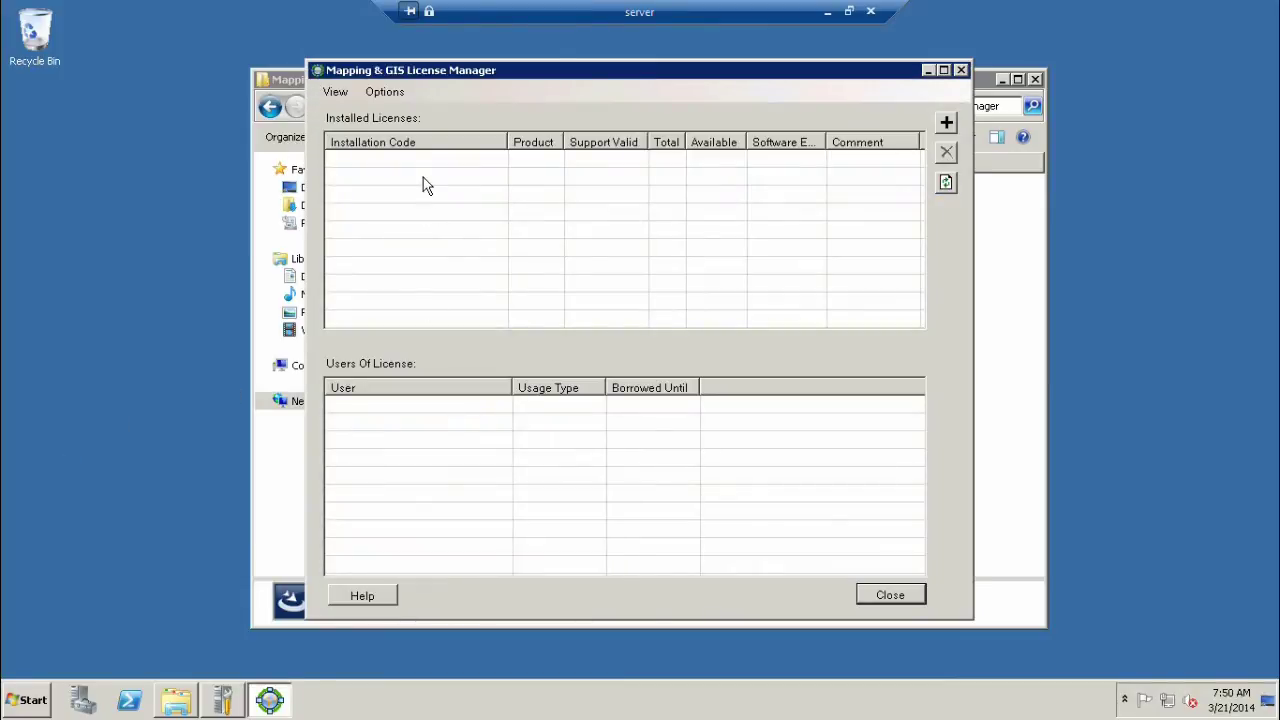
{"action": "left_click", "coordinate": [335, 91]}
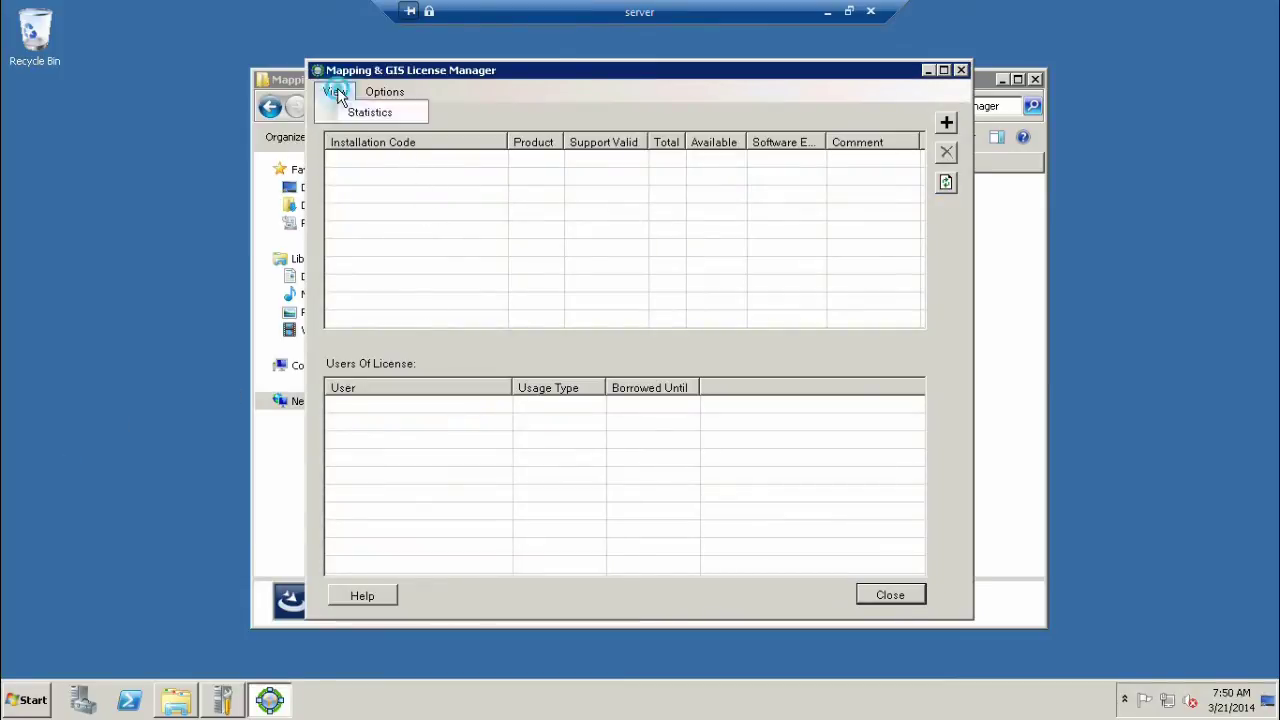
{"action": "mouse_move", "coordinate": [380, 97]}
{"action": "mouse_move", "coordinate": [337, 91]}
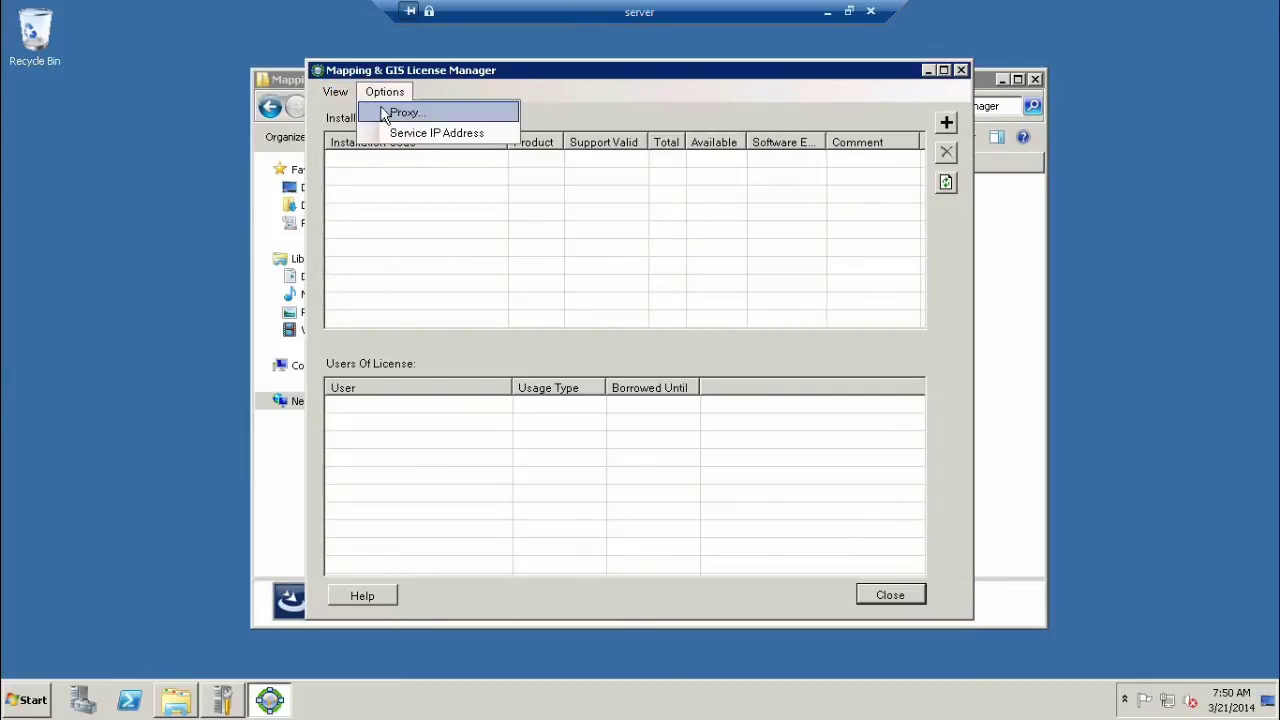
{"action": "left_click", "coordinate": [393, 135]}
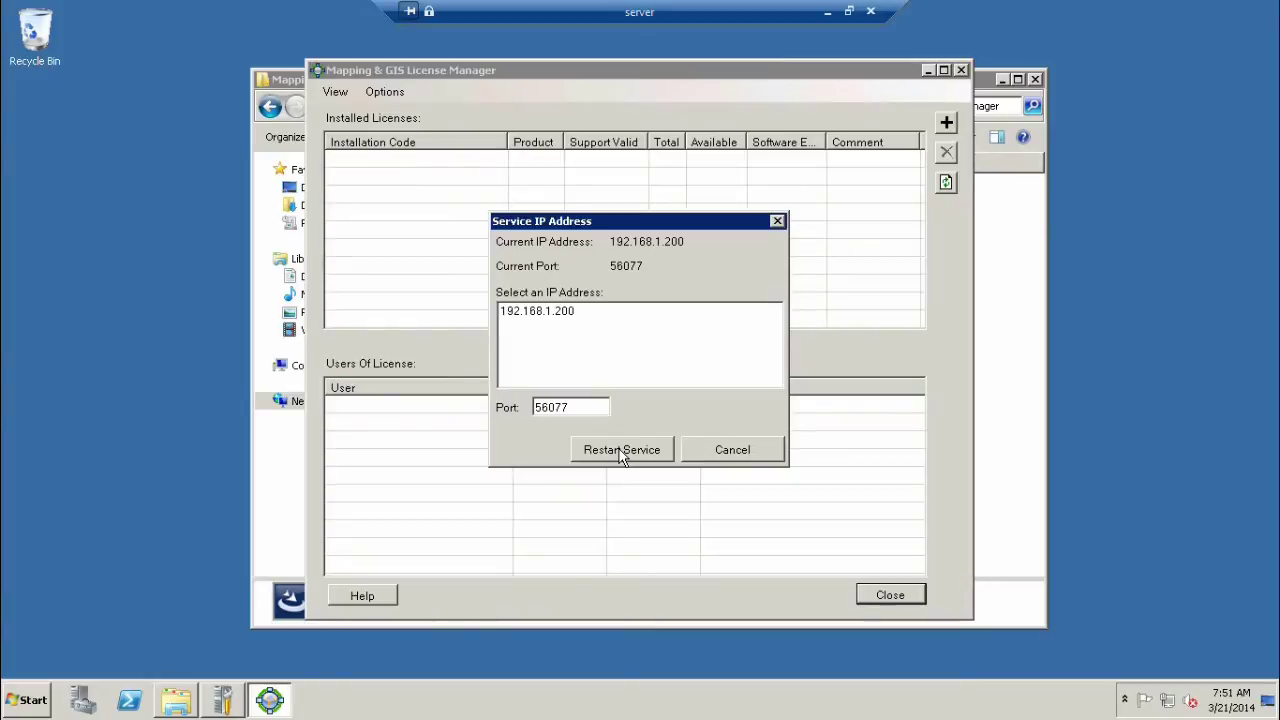
{"action": "left_click", "coordinate": [709, 452]}
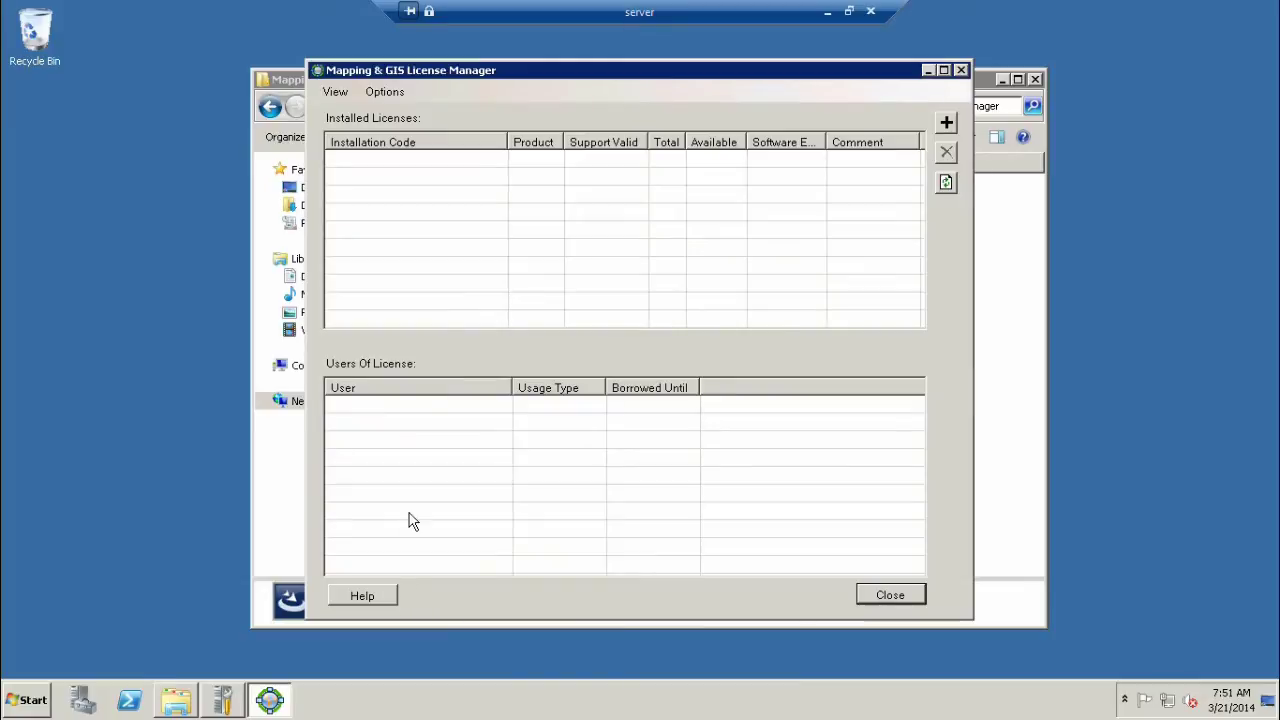
Open License Manager Help and position its window over the License Manager
{"action": "left_click", "coordinate": [363, 595]}
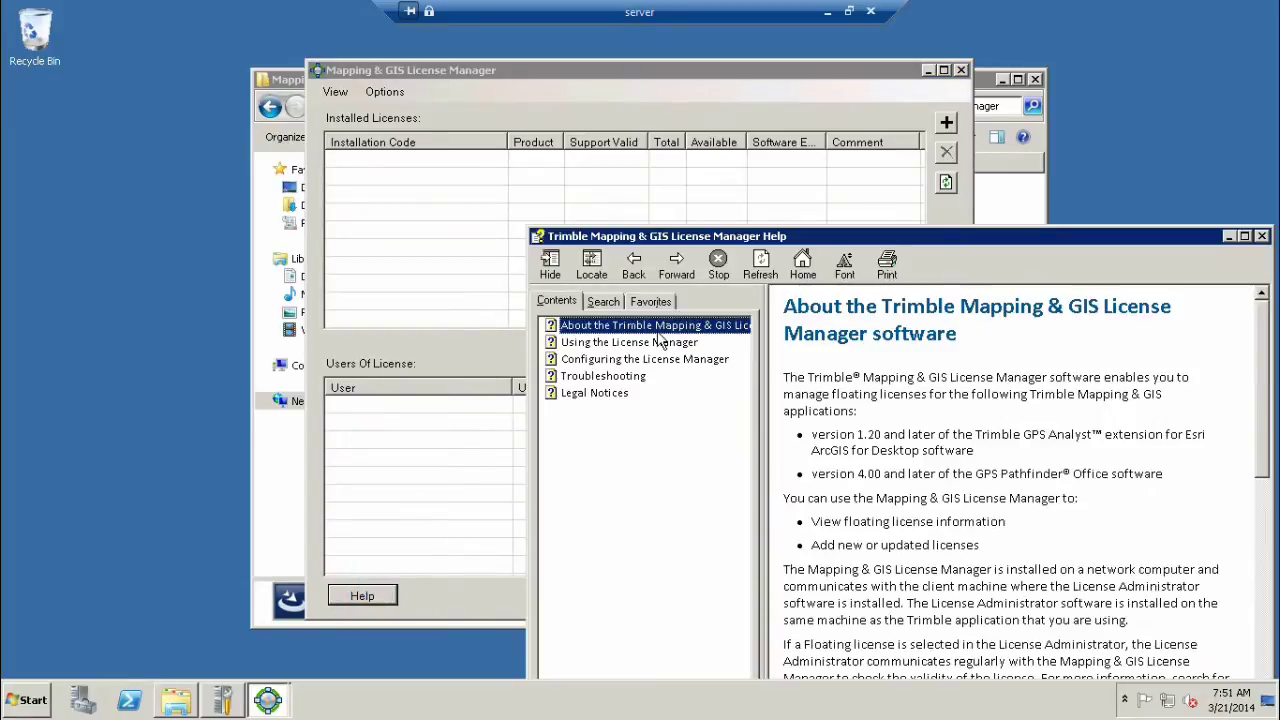
{"action": "left_click", "coordinate": [775, 237]}
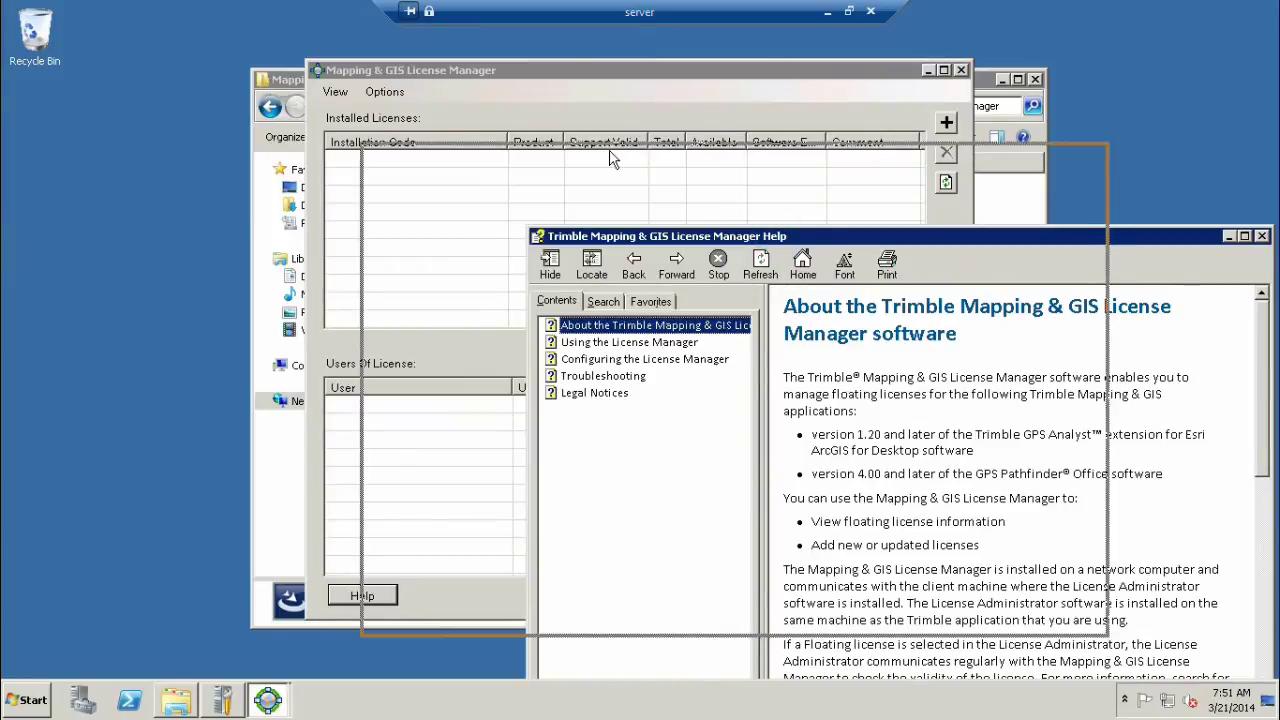
{"action": "left_click_drag", "start_coordinate": [775, 237], "coordinate": [538, 107]}
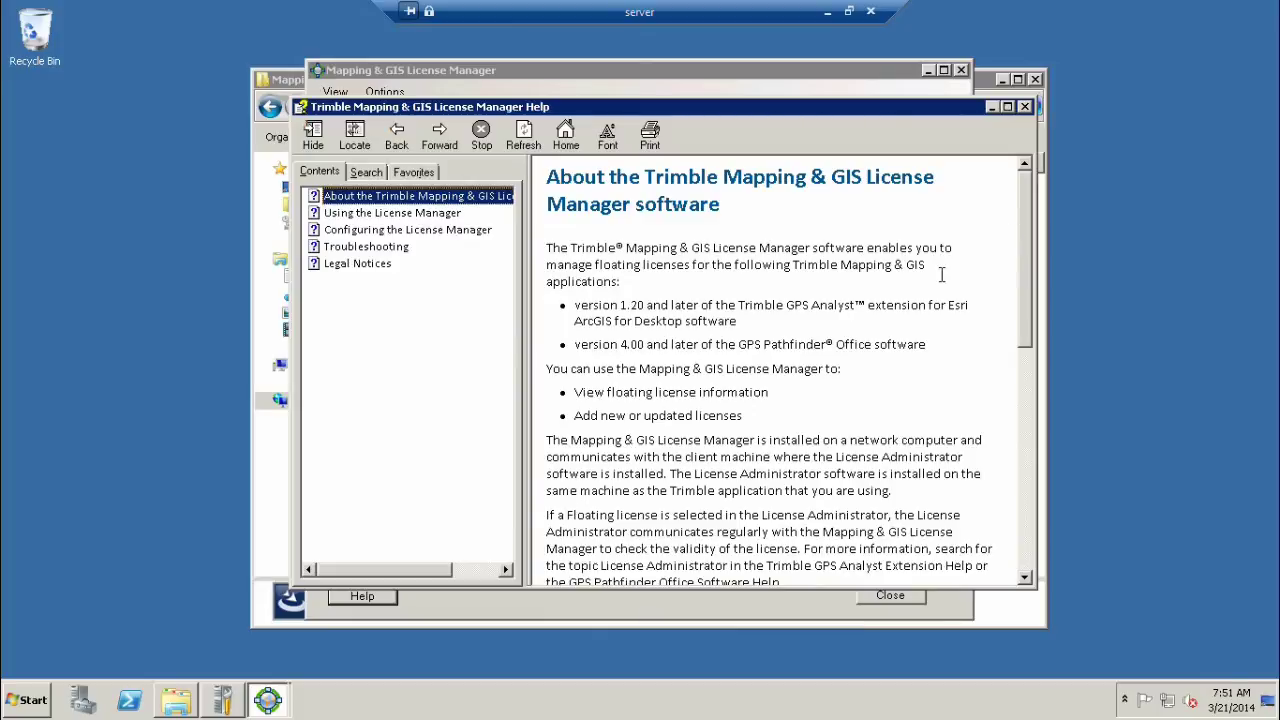
{"action": "left_click_drag", "start_coordinate": [1027, 248], "coordinate": [978, 505]}
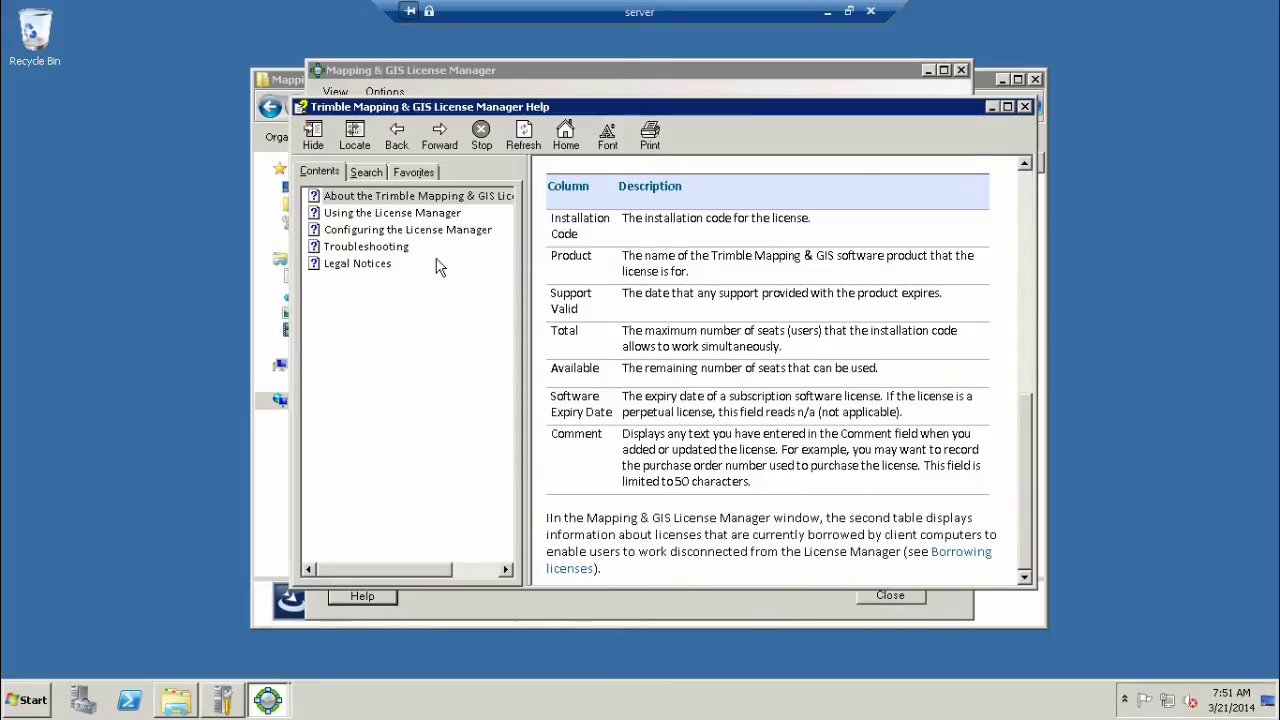
Open the Configuring the License Manager topic and scroll to the registry configuration instructions
{"action": "left_click", "coordinate": [375, 214]}
{"action": "left_click", "coordinate": [378, 231]}
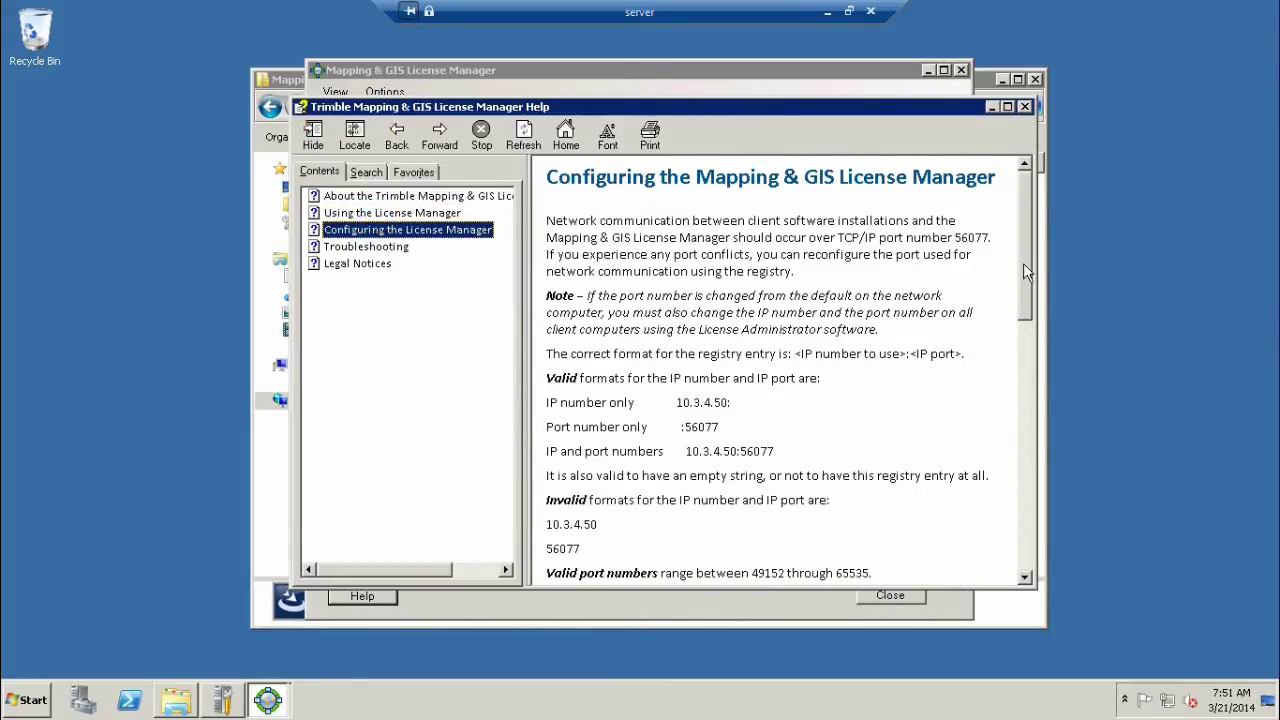
{"action": "left_click_drag", "start_coordinate": [1026, 256], "coordinate": [1040, 310]}
{"action": "scroll", "coordinate": [1038, 310], "scroll_direction": "down", "scroll_amount": 1}
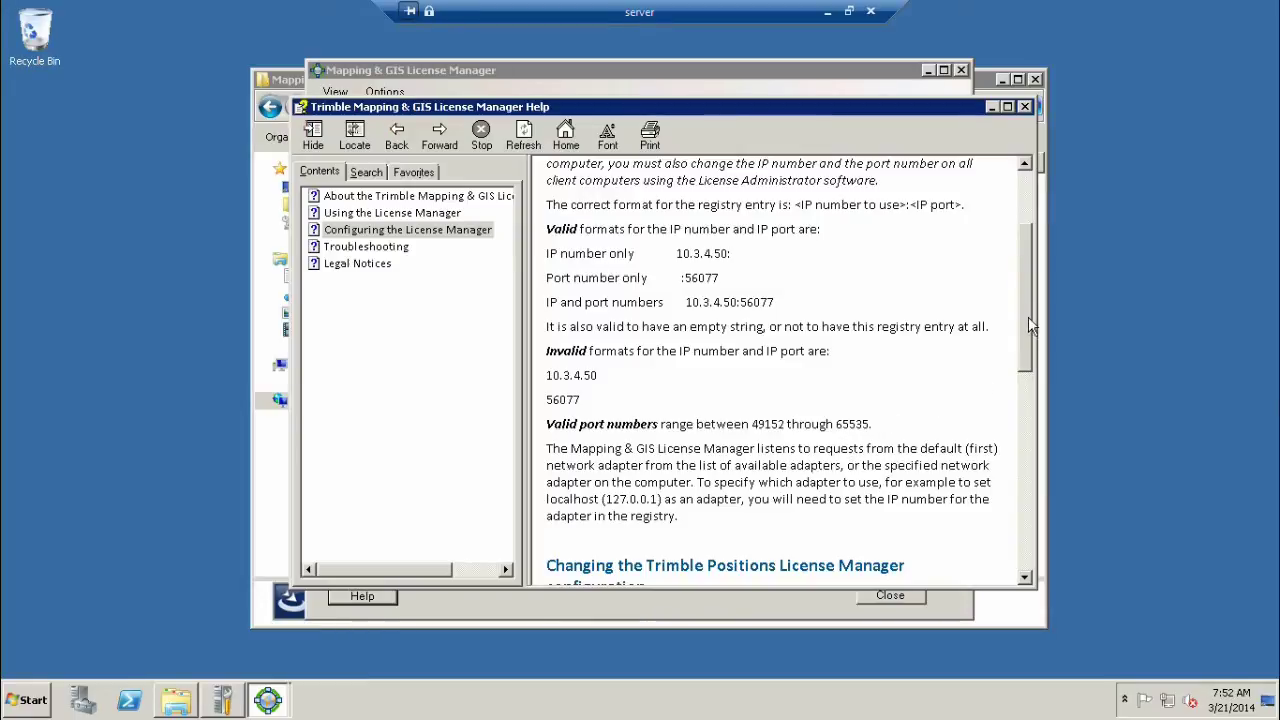
{"action": "left_click_drag", "start_coordinate": [1028, 318], "coordinate": [1039, 406]}
{"action": "scroll", "coordinate": [1045, 434], "scroll_direction": "down", "scroll_amount": 4}
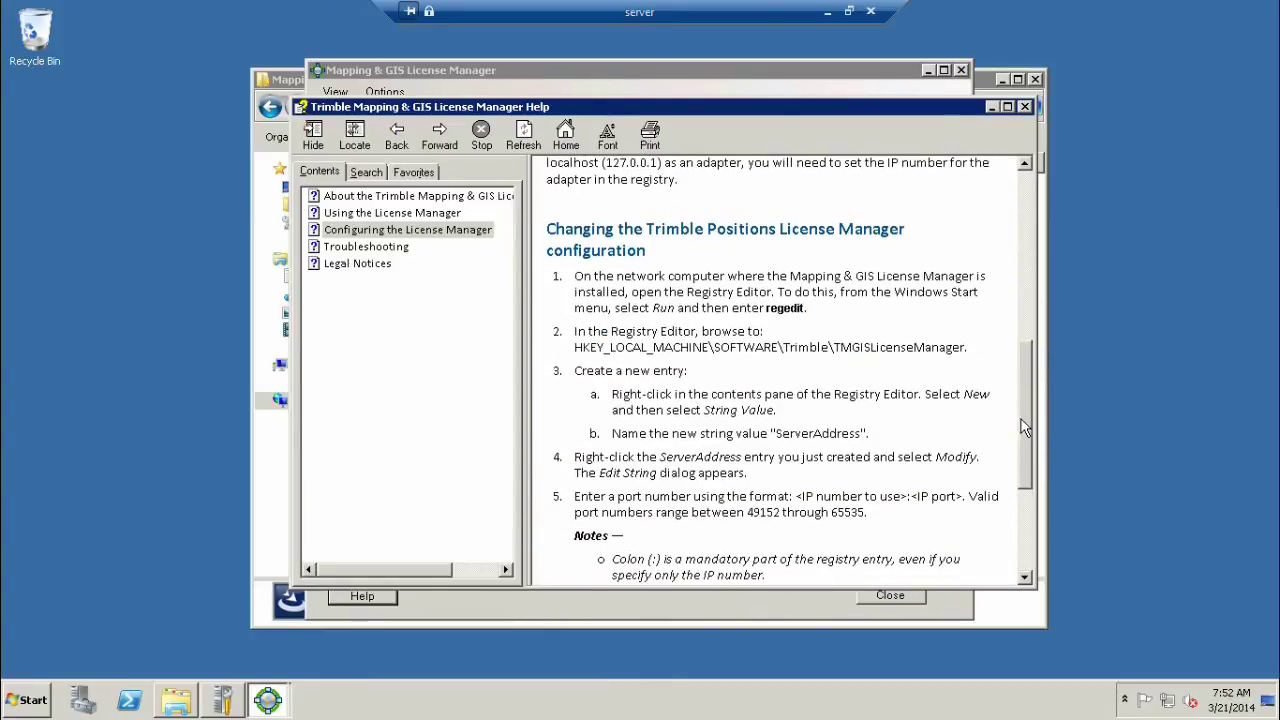
{"action": "scroll", "coordinate": [1025, 426], "scroll_direction": "down", "scroll_amount": 1}
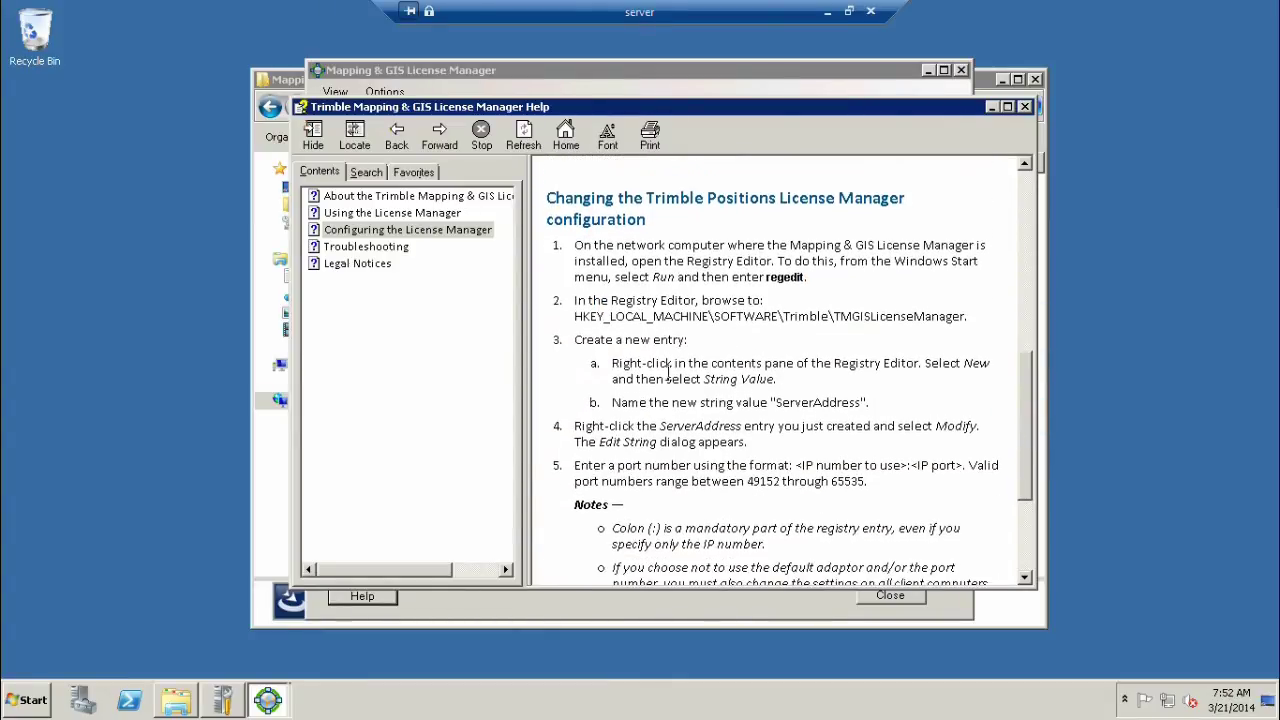
Launch Registry Editor with regedit and arrange it beside the help window
{"action": "left_click", "coordinate": [33, 702]}
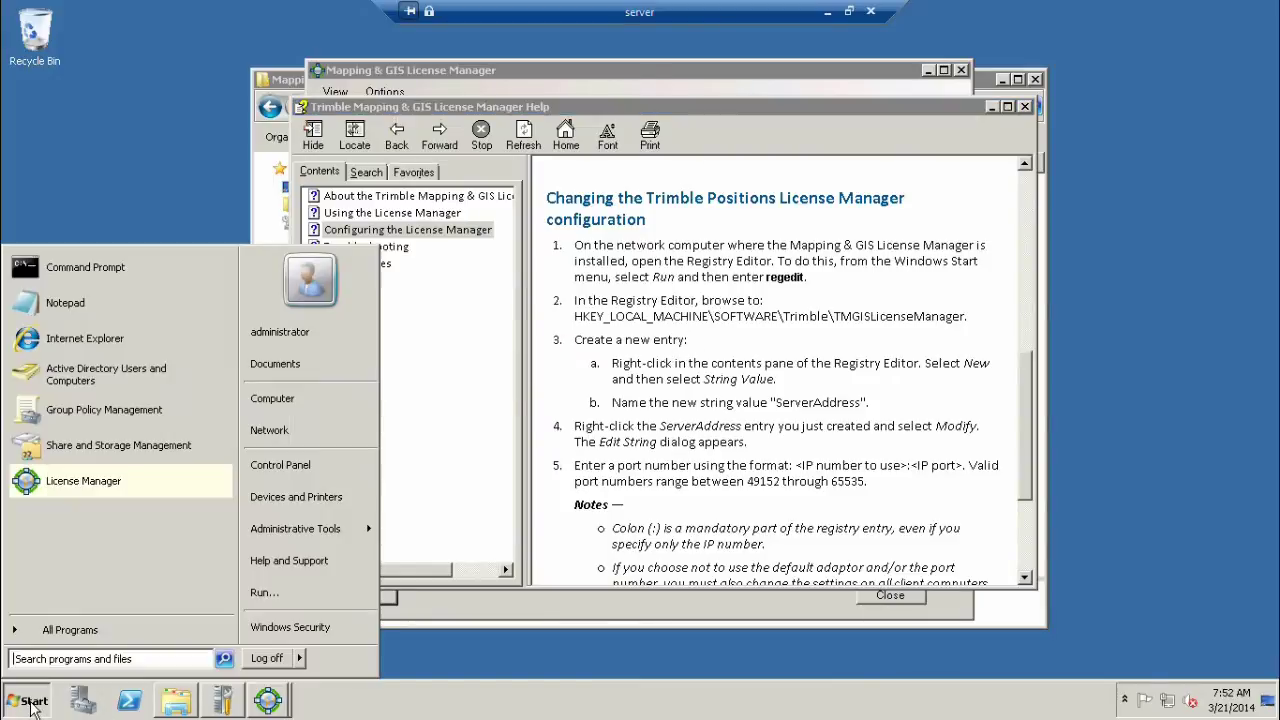
{"action": "type", "text": "reged"}
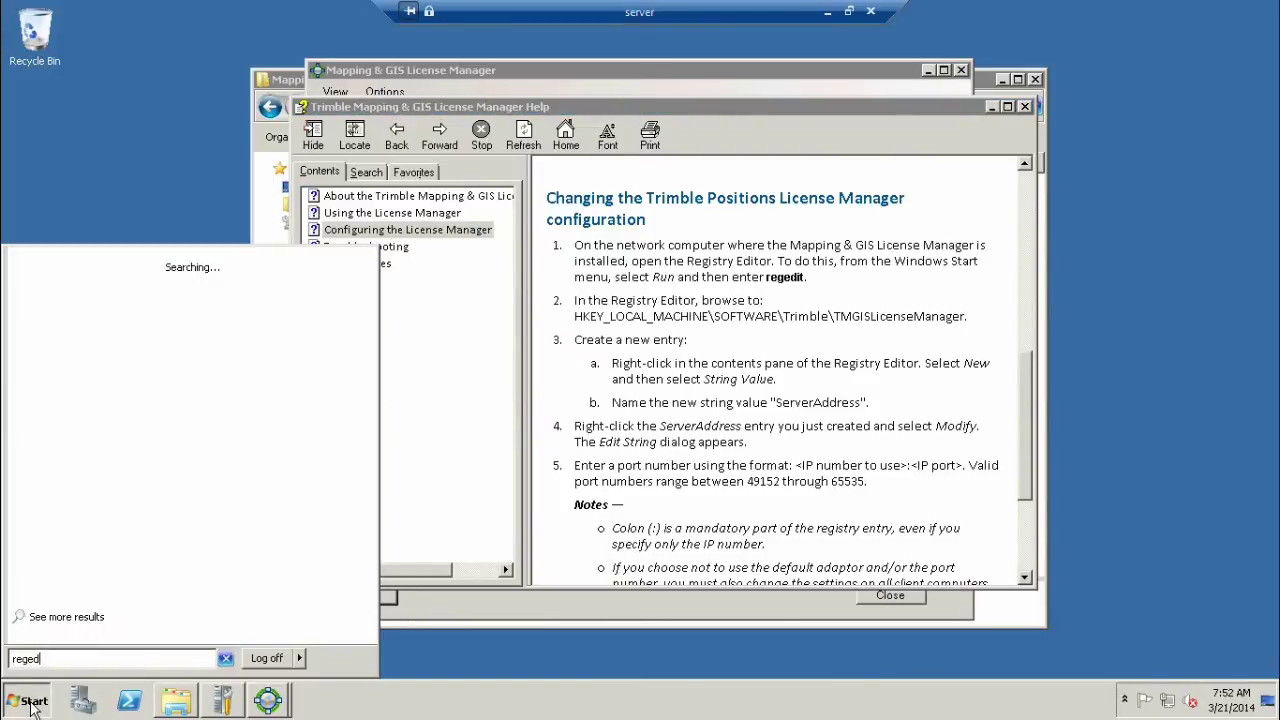
{"action": "type", "text": "it"}
{"action": "key", "text": "Return"}
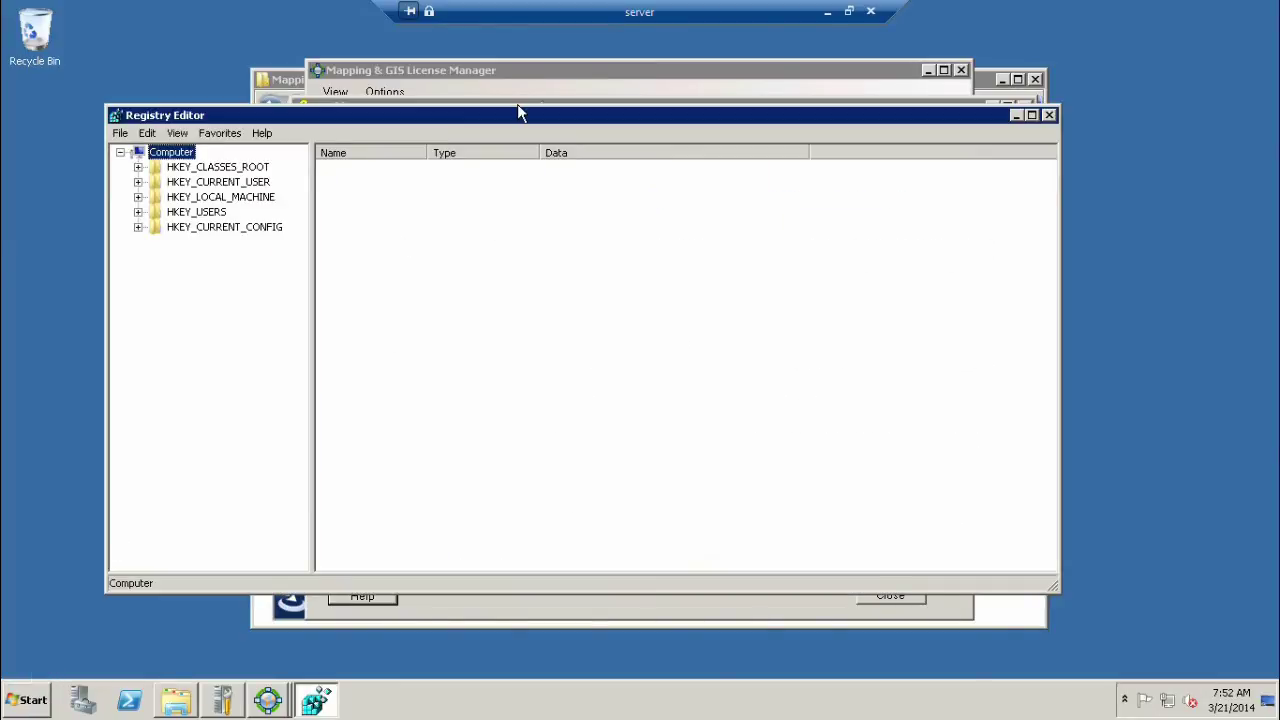
{"action": "left_click_drag", "start_coordinate": [547, 123], "coordinate": [502, 218]}
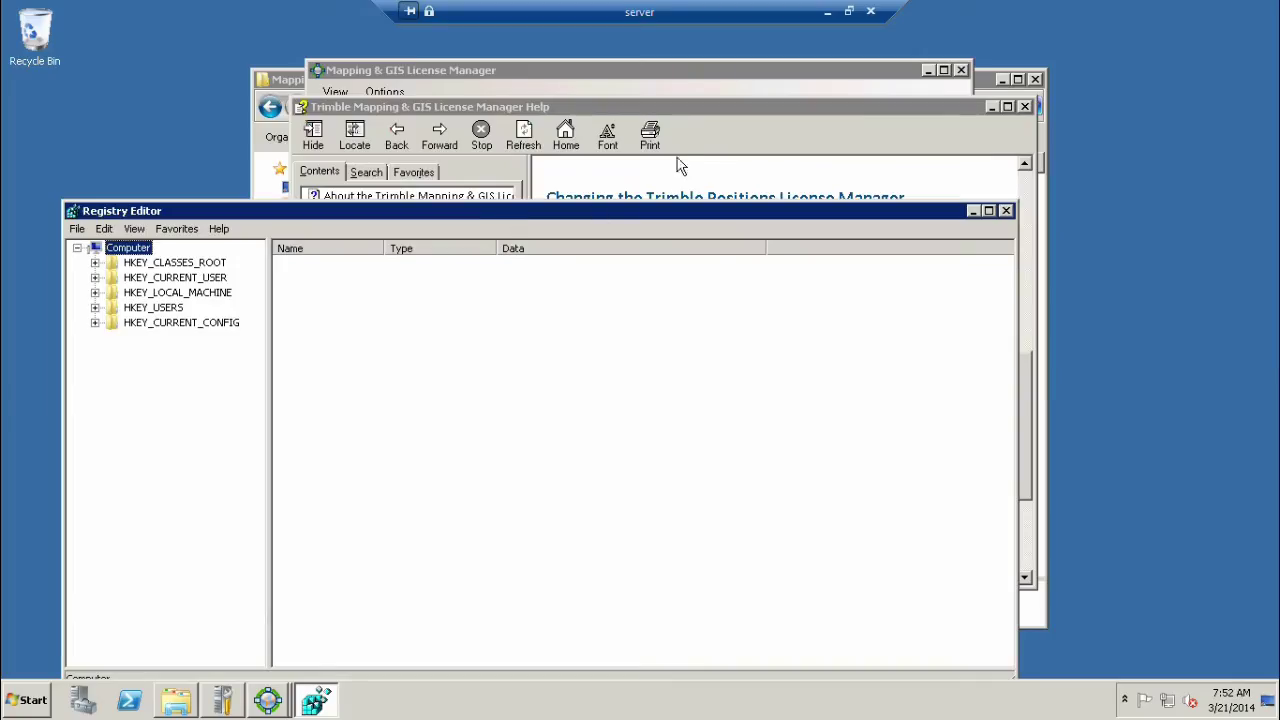
{"action": "left_click_drag", "start_coordinate": [729, 108], "coordinate": [952, 113]}
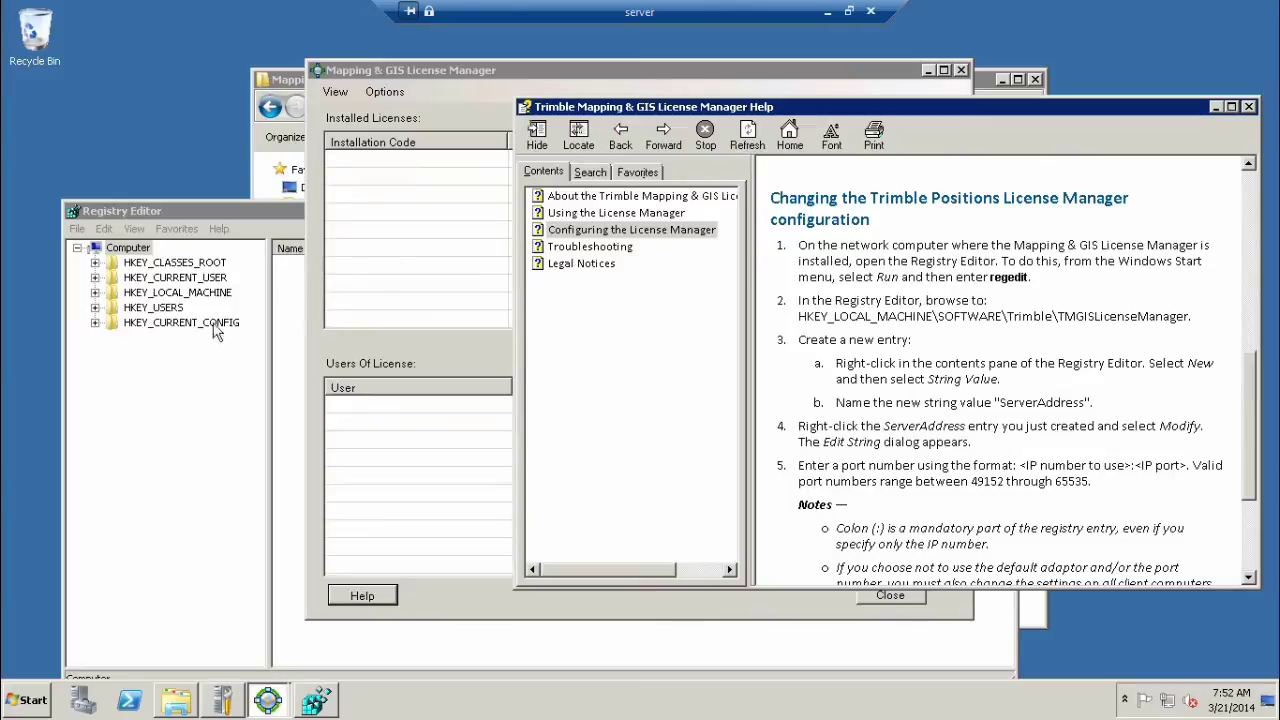
Navigate to HKEY_LOCAL_MACHINE\SOFTWARE\Trimble\TMGISLicenseManager, then bring the help back in front
{"action": "left_click", "coordinate": [95, 293]}
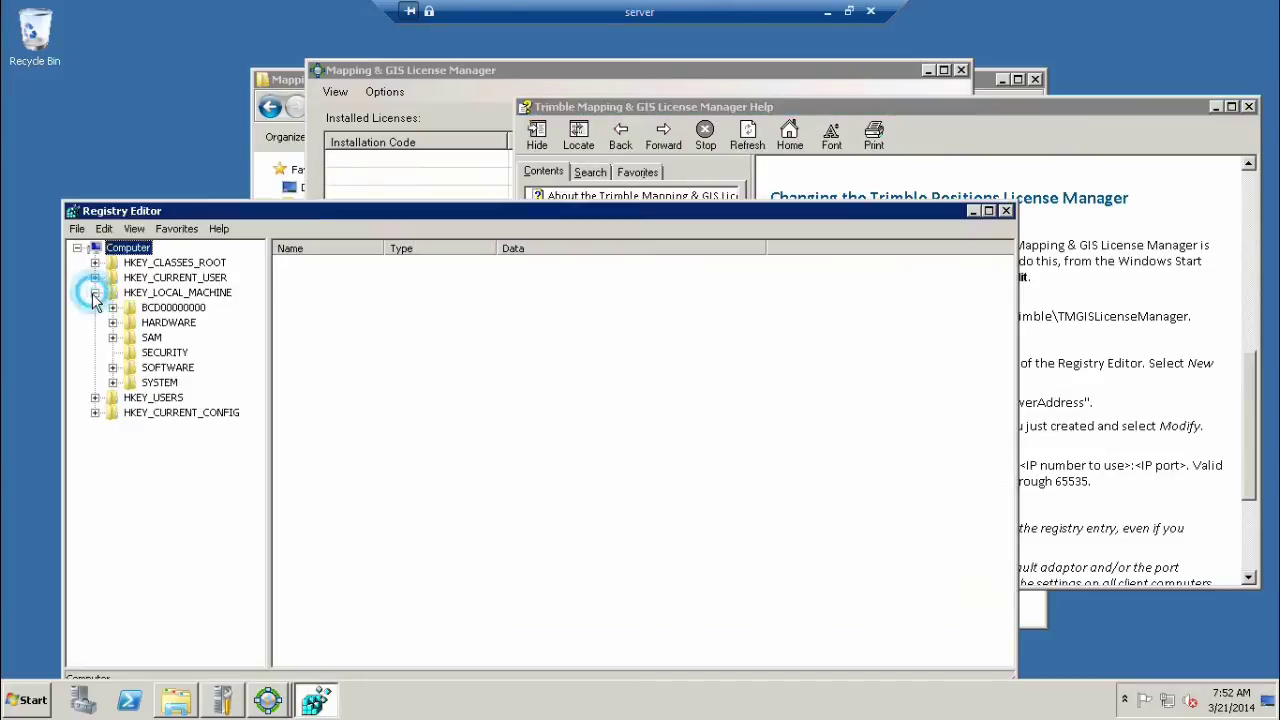
{"action": "left_click", "coordinate": [113, 367]}
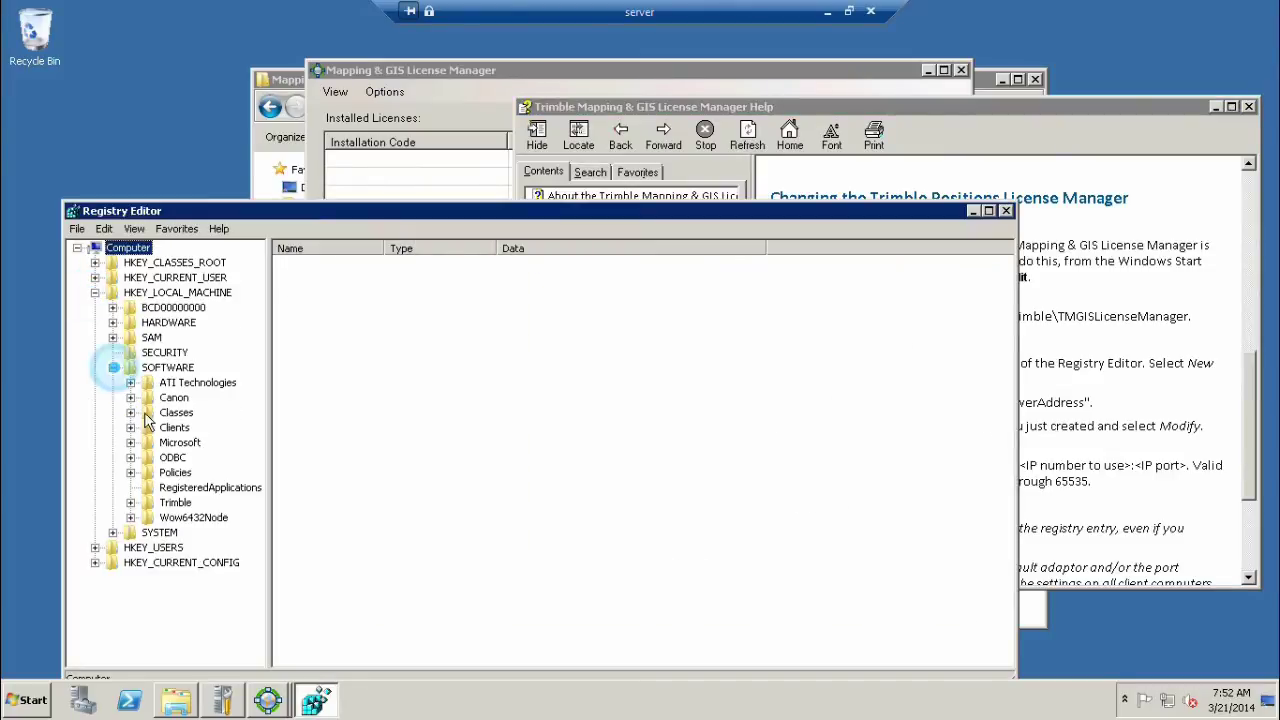
{"action": "left_click", "coordinate": [131, 502]}
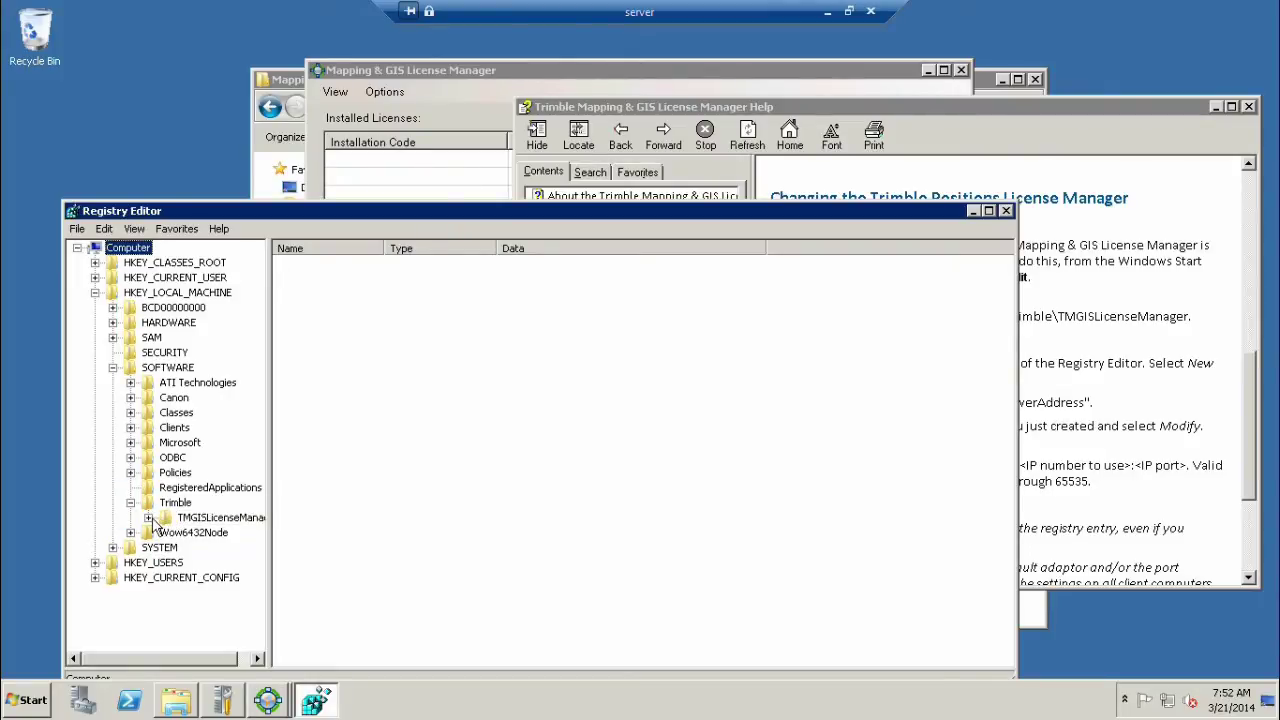
{"action": "left_click", "coordinate": [148, 517]}
{"action": "left_click", "coordinate": [172, 520]}
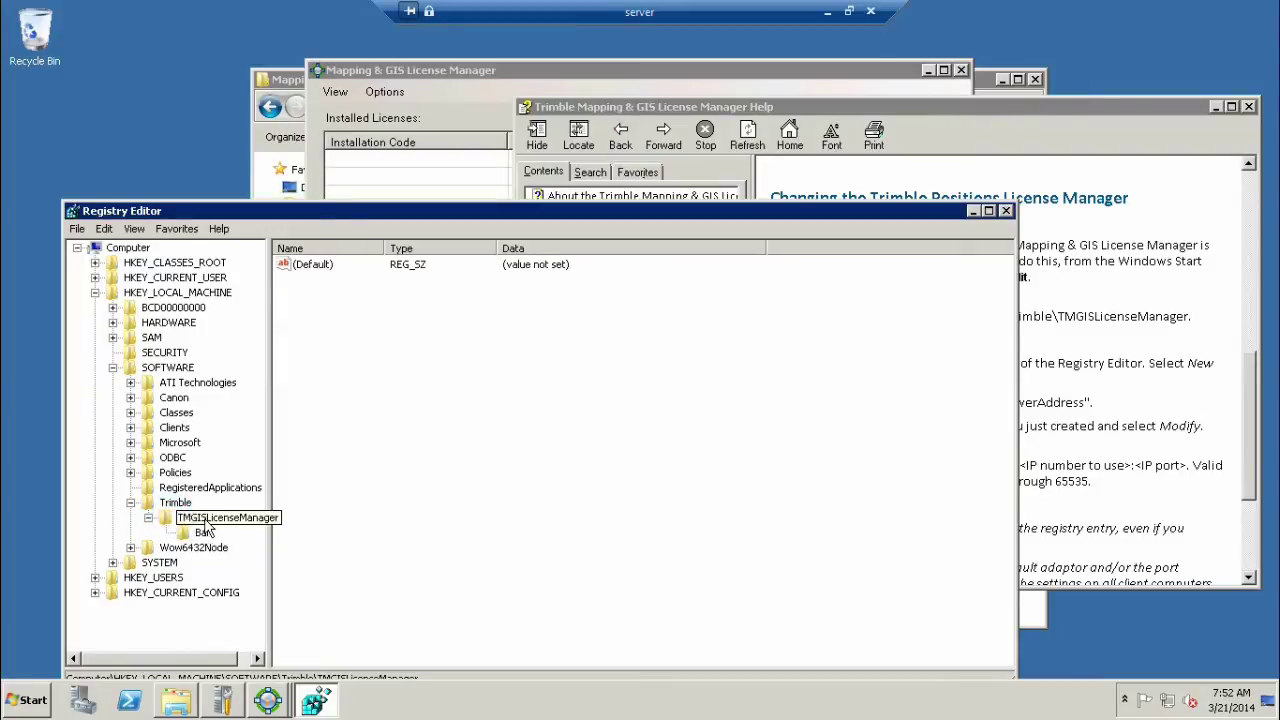
{"action": "left_click", "coordinate": [1138, 316]}
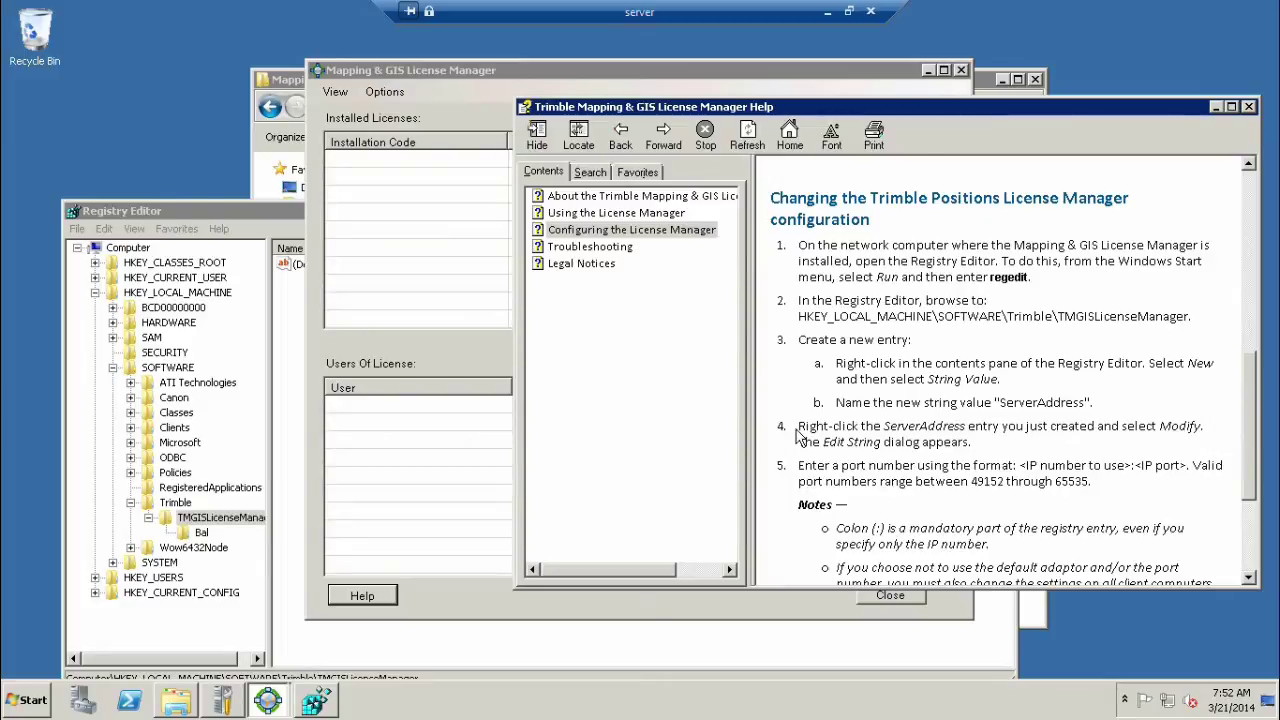
Create a new string value under the TMGISLicenseManager registry key
{"action": "left_click", "coordinate": [284, 487]}
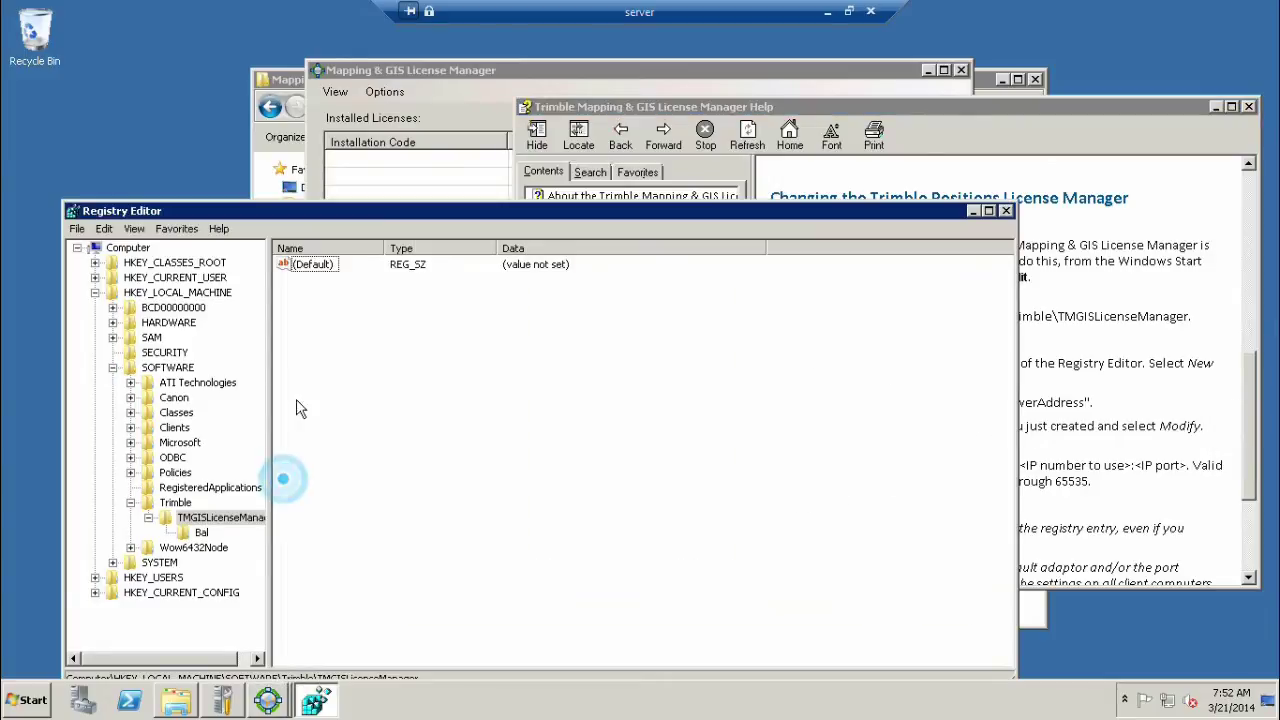
{"action": "right_click", "coordinate": [306, 384]}
{"action": "mouse_move", "coordinate": [330, 390]}
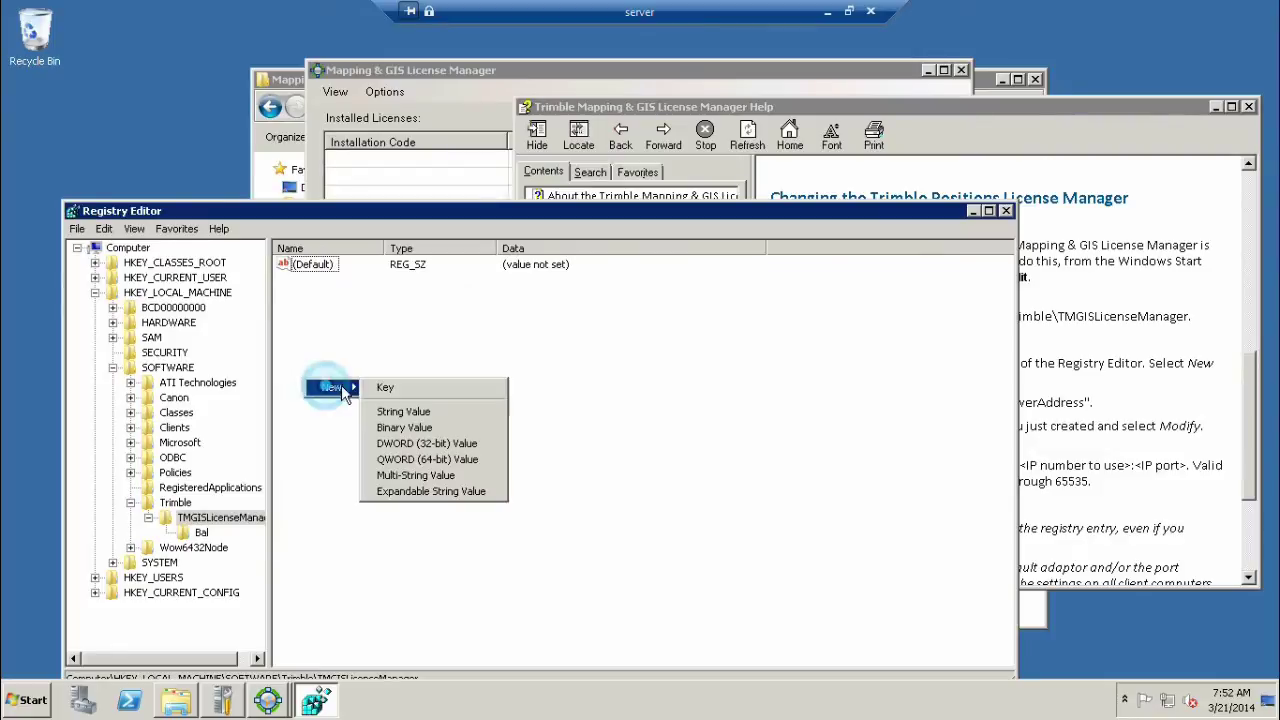
{"action": "left_click", "coordinate": [390, 412]}
{"action": "key", "text": "Return"}
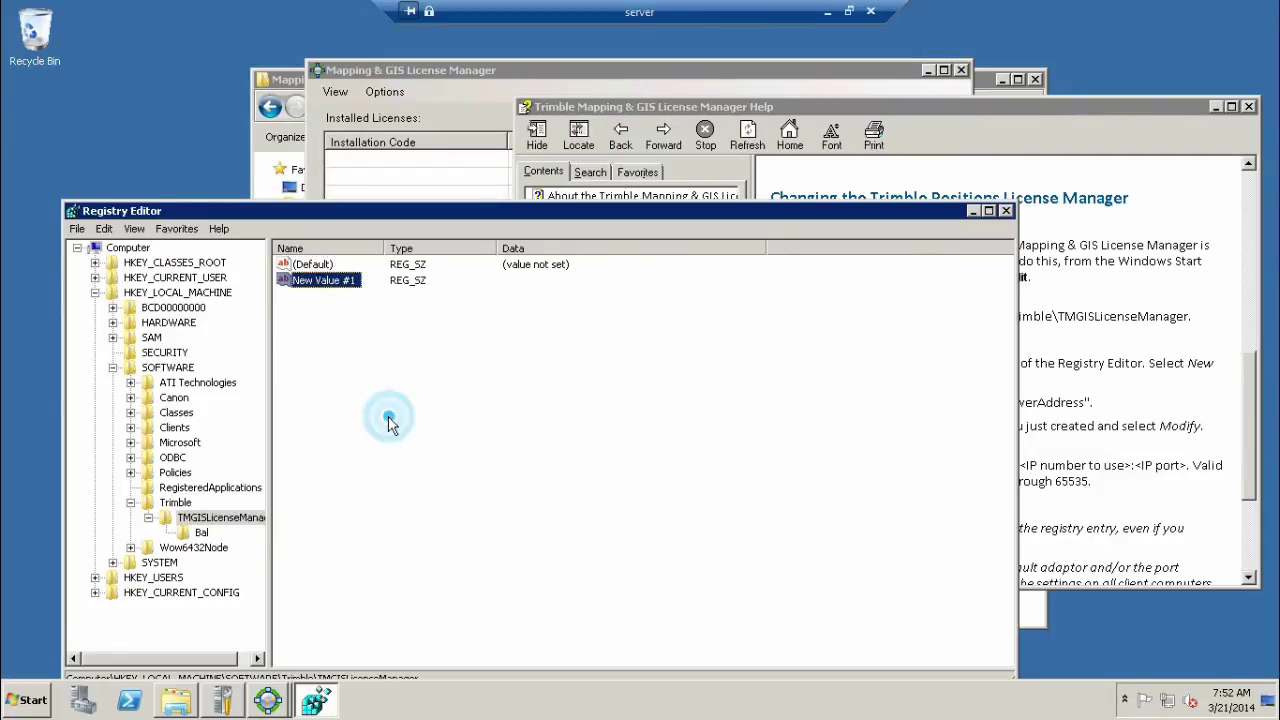
Rename New Value #1 to ServerAddress, keeping the configuration help in view
{"action": "right_click", "coordinate": [321, 288]}
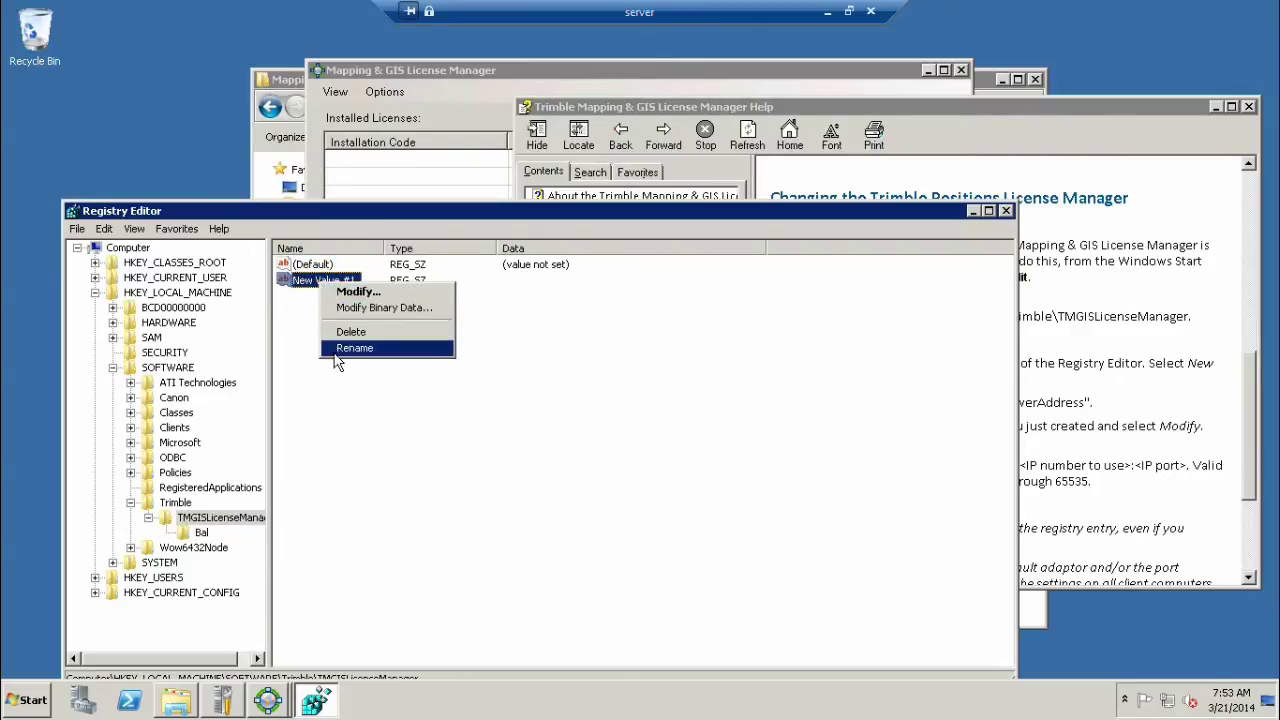
{"action": "left_click", "coordinate": [355, 348]}
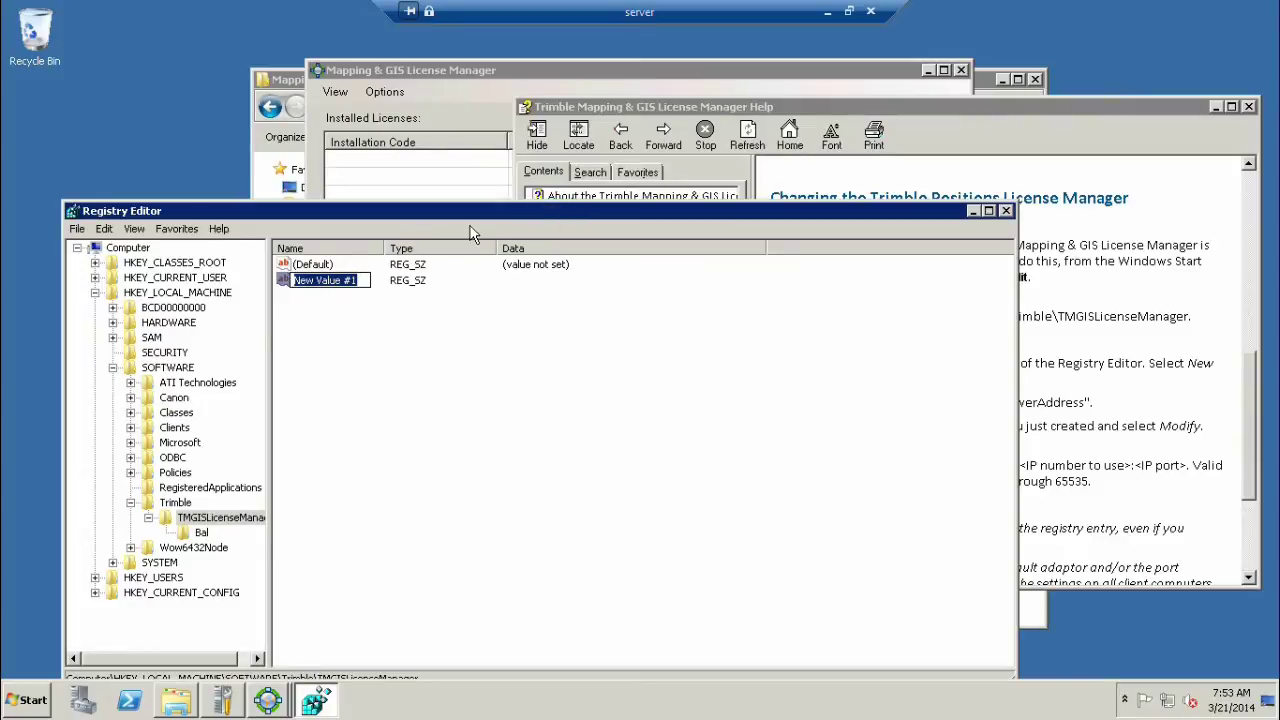
{"action": "left_click", "coordinate": [1098, 306]}
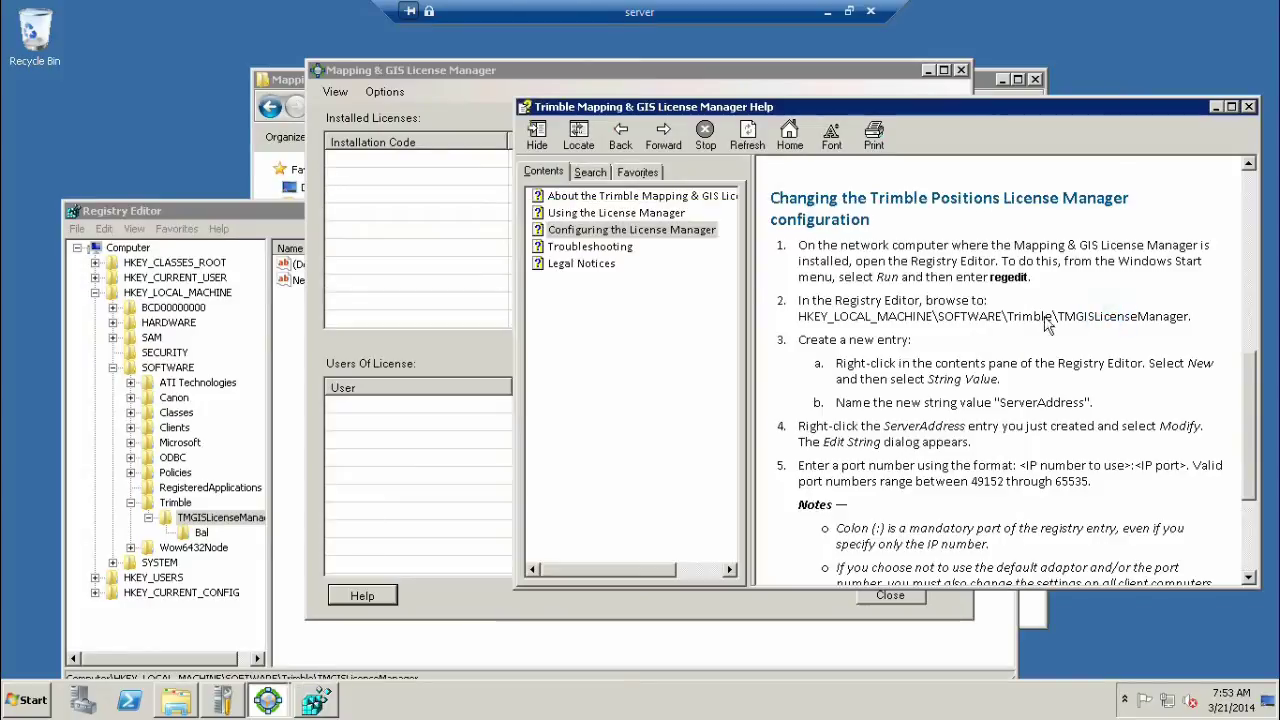
{"action": "left_click", "coordinate": [255, 395]}
{"action": "left_click", "coordinate": [305, 288]}
{"action": "right_click", "coordinate": [305, 290]}
{"action": "left_click", "coordinate": [336, 352]}
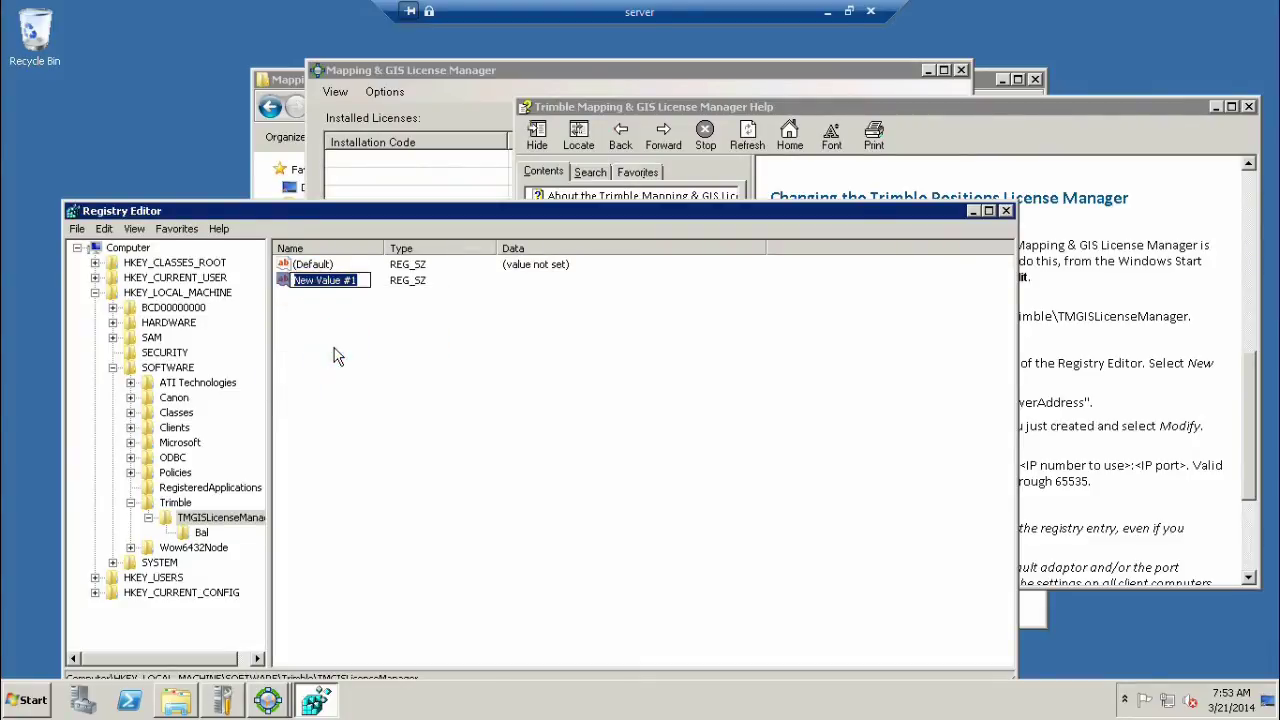
{"action": "type", "text": "ServerAddress"}
{"action": "key", "text": "Return"}
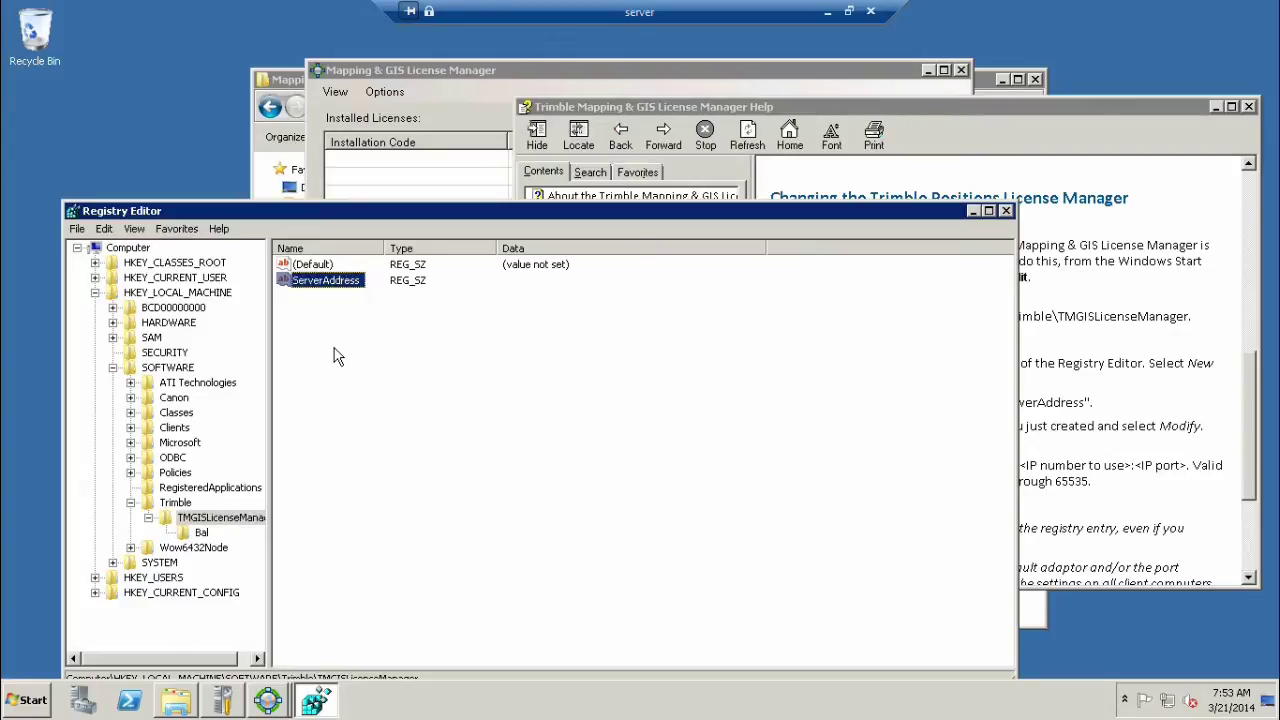
{"action": "left_click", "coordinate": [1060, 345]}
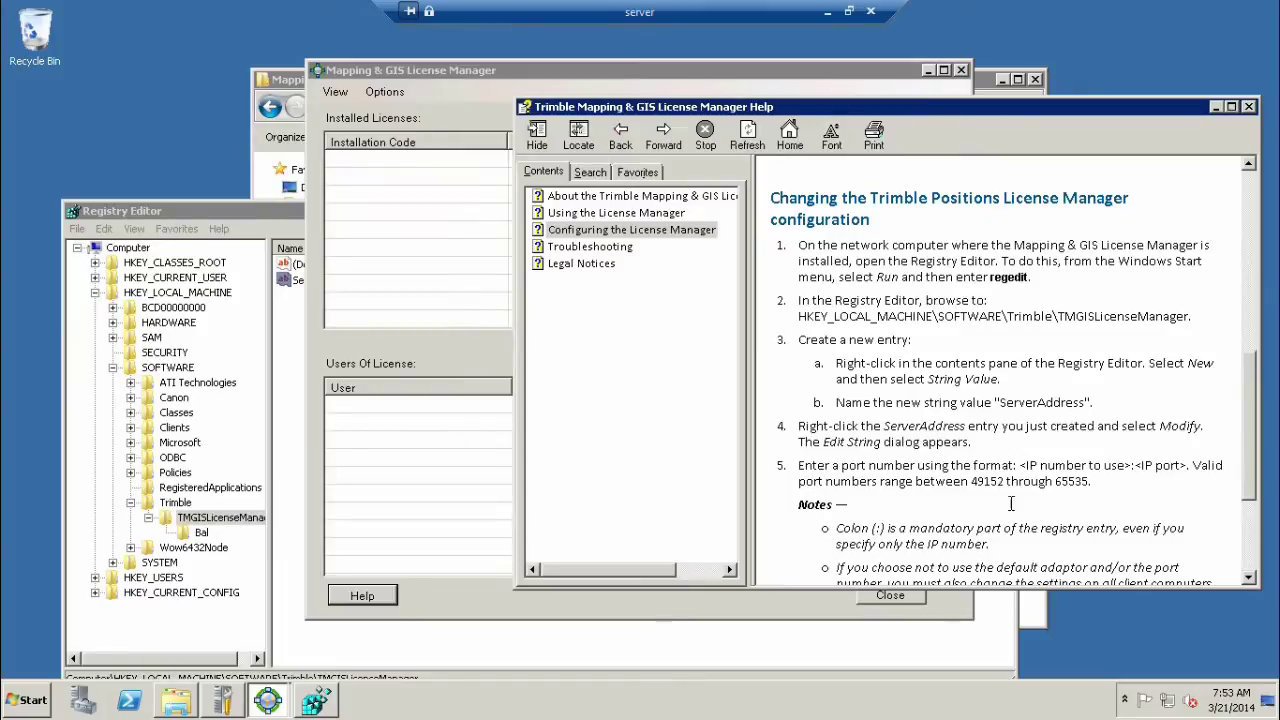
Check the service's IP and port 56077, then set ServerAddress data to 192.168.0.200:56077
{"action": "left_click", "coordinate": [386, 92]}
{"action": "left_click", "coordinate": [386, 91]}
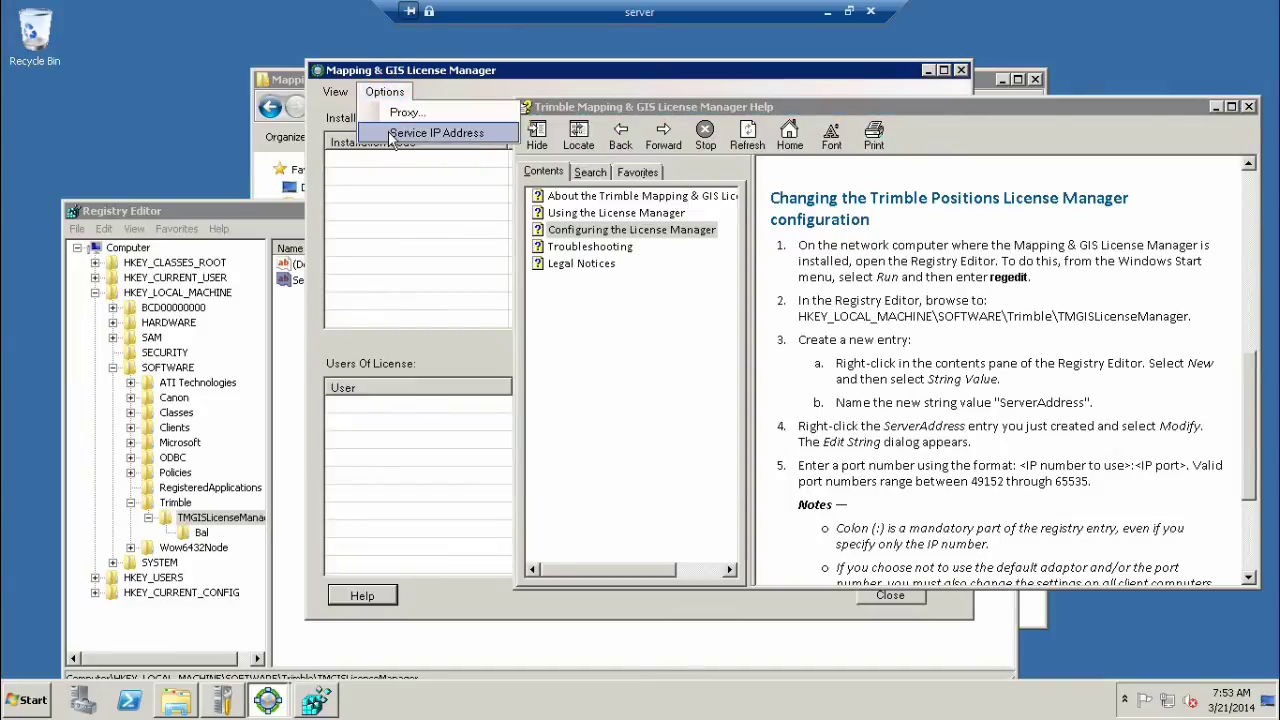
{"action": "left_click", "coordinate": [393, 135]}
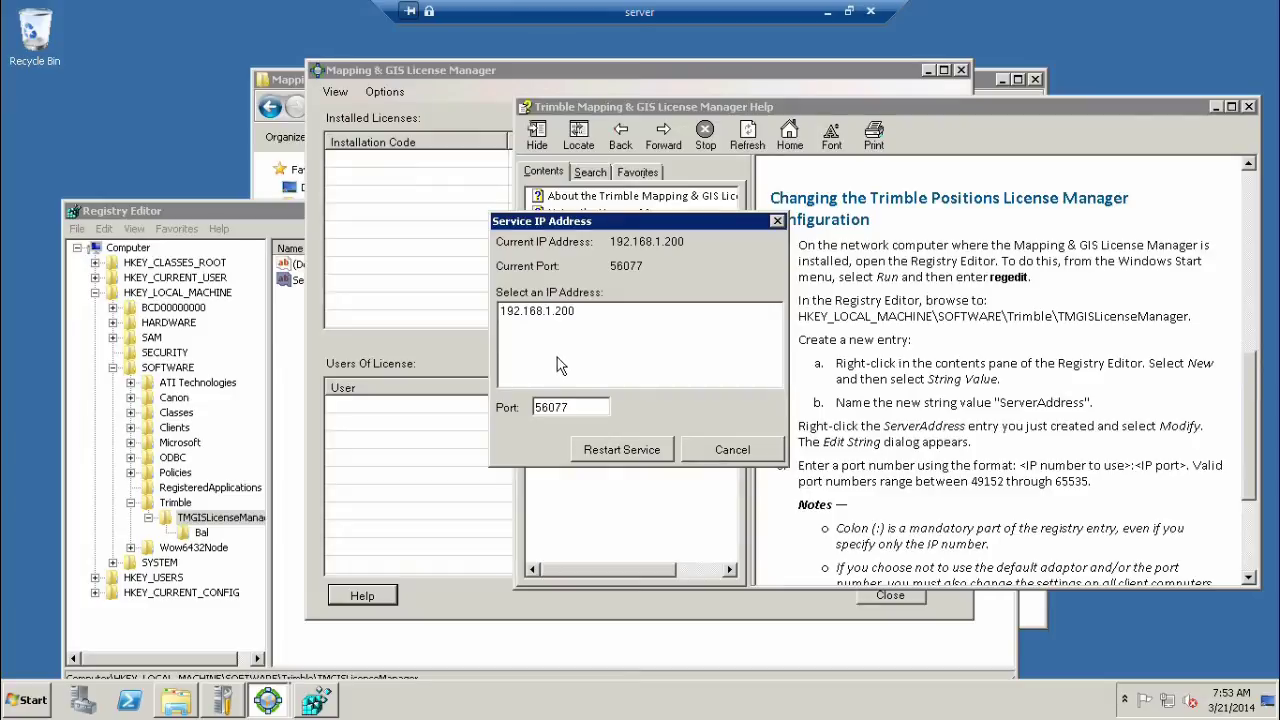
{"action": "left_click_drag", "start_coordinate": [566, 406], "coordinate": [467, 400]}
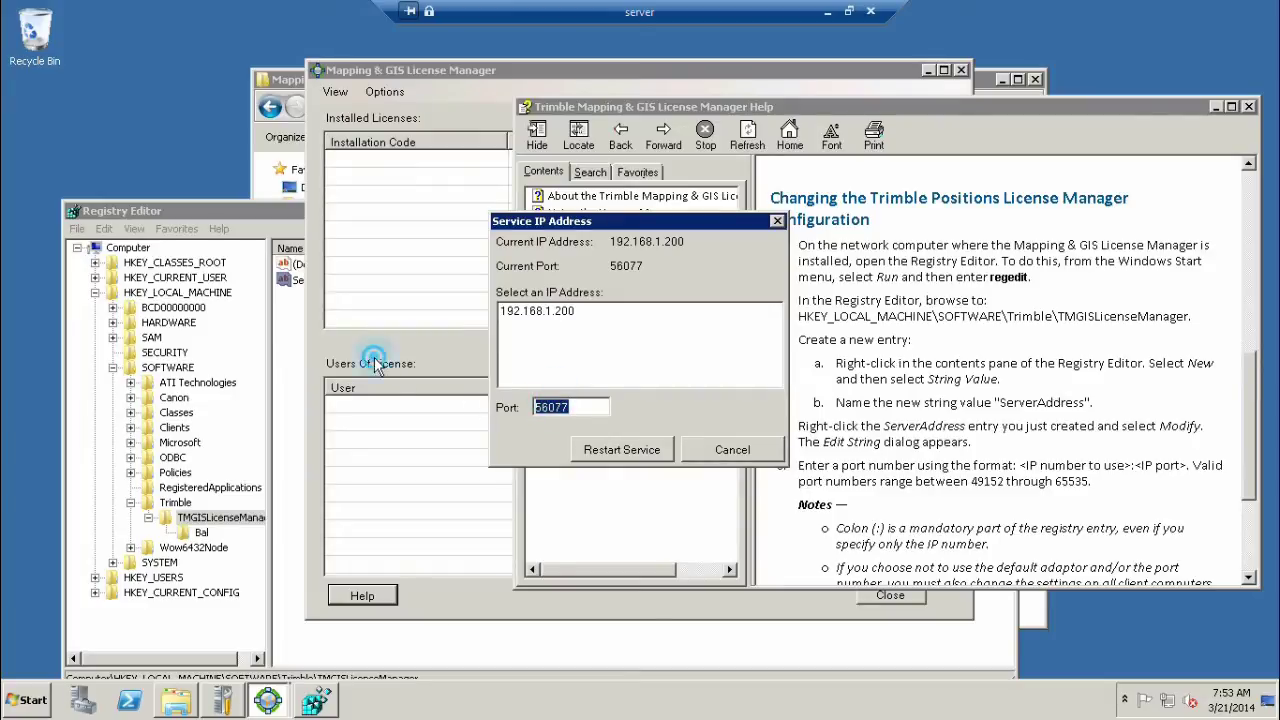
{"action": "left_click", "coordinate": [716, 451]}
{"action": "left_click", "coordinate": [283, 392]}
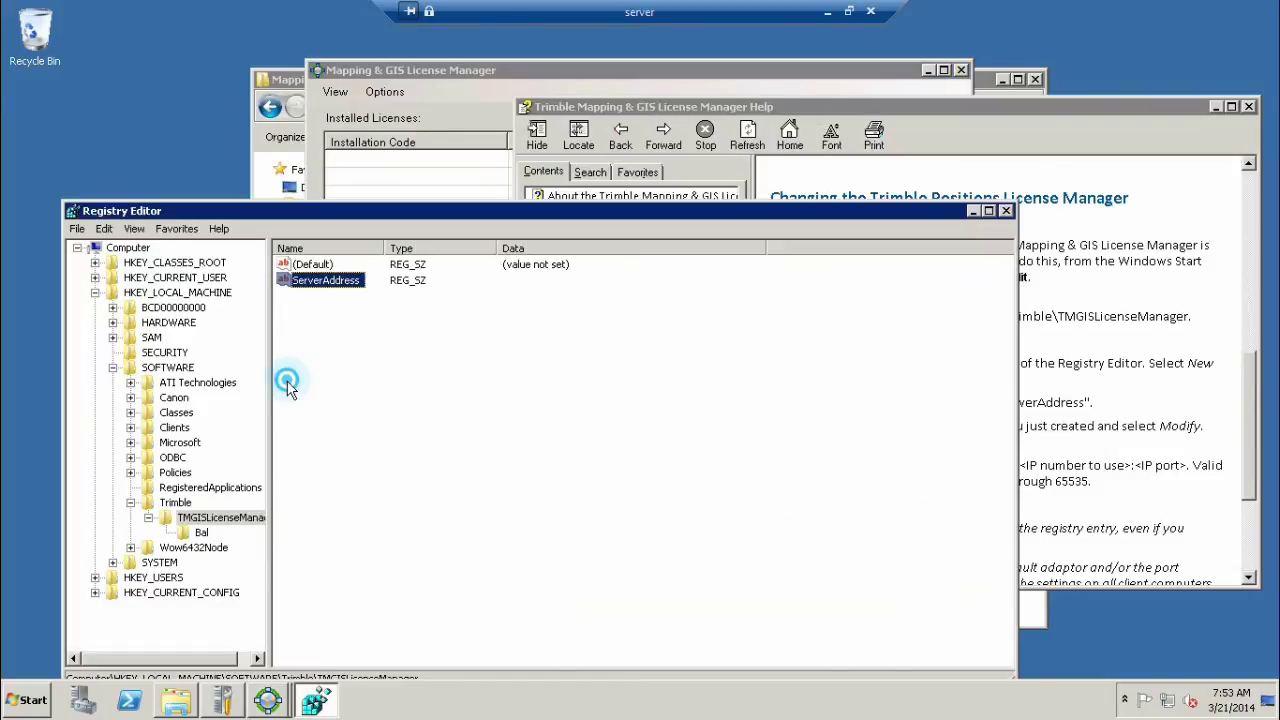
{"action": "left_click", "coordinate": [320, 284]}
{"action": "right_click", "coordinate": [322, 286]}
{"action": "left_click", "coordinate": [334, 290]}
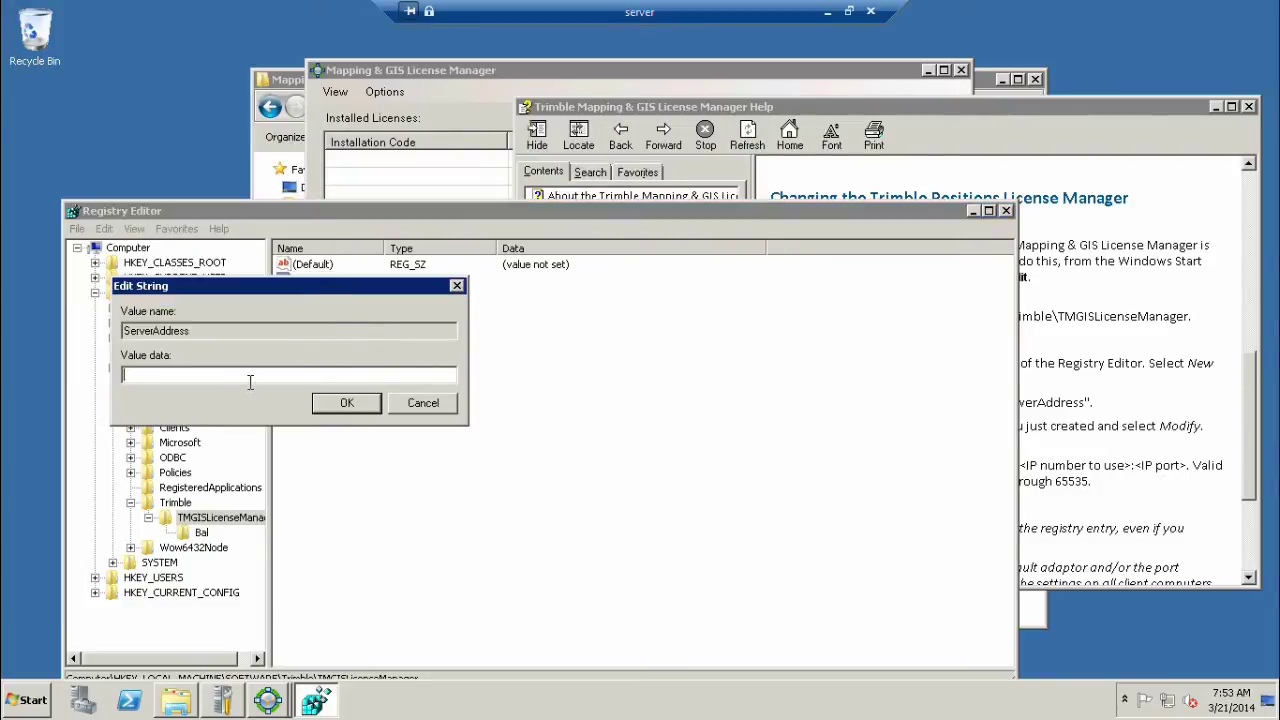
{"action": "type", "text": "192.168.0.200:56077"}
{"action": "left_click", "coordinate": [346, 404]}
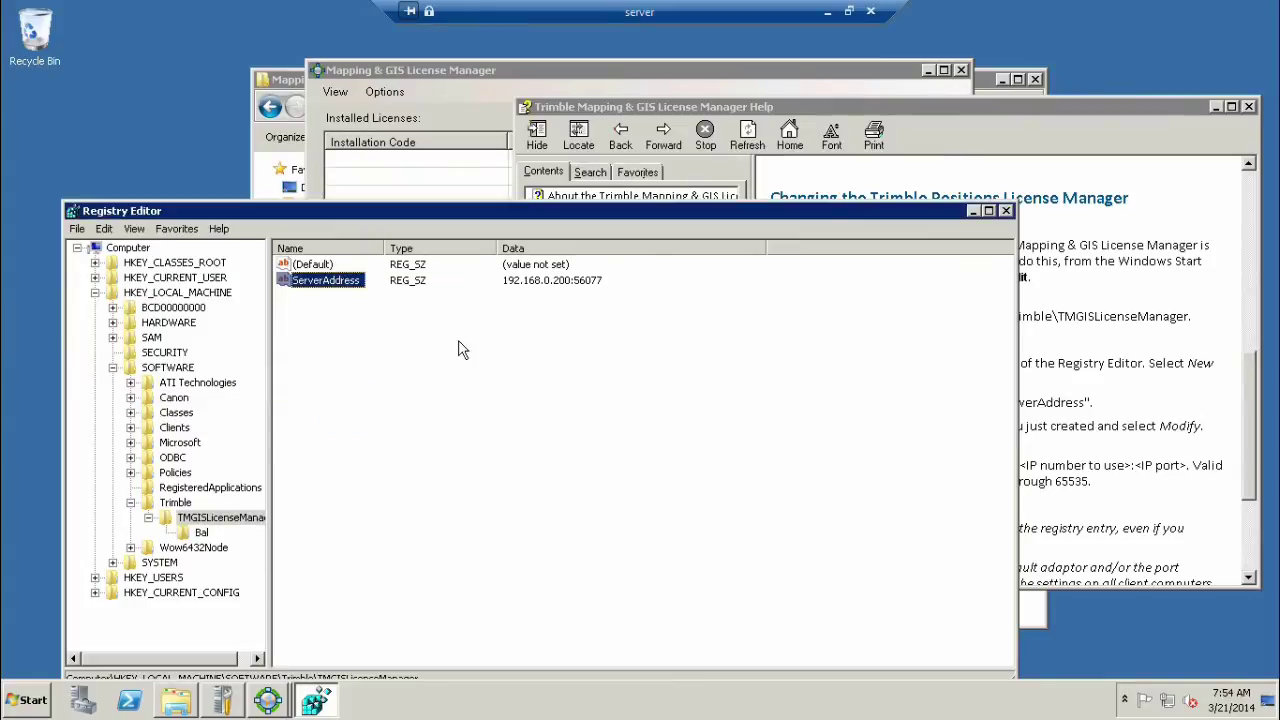
Recheck the service IP and correct ServerAddress to 192.168.1.200:56077
{"action": "left_click", "coordinate": [362, 92]}
{"action": "left_click", "coordinate": [340, 92]}
{"action": "left_click", "coordinate": [384, 92]}
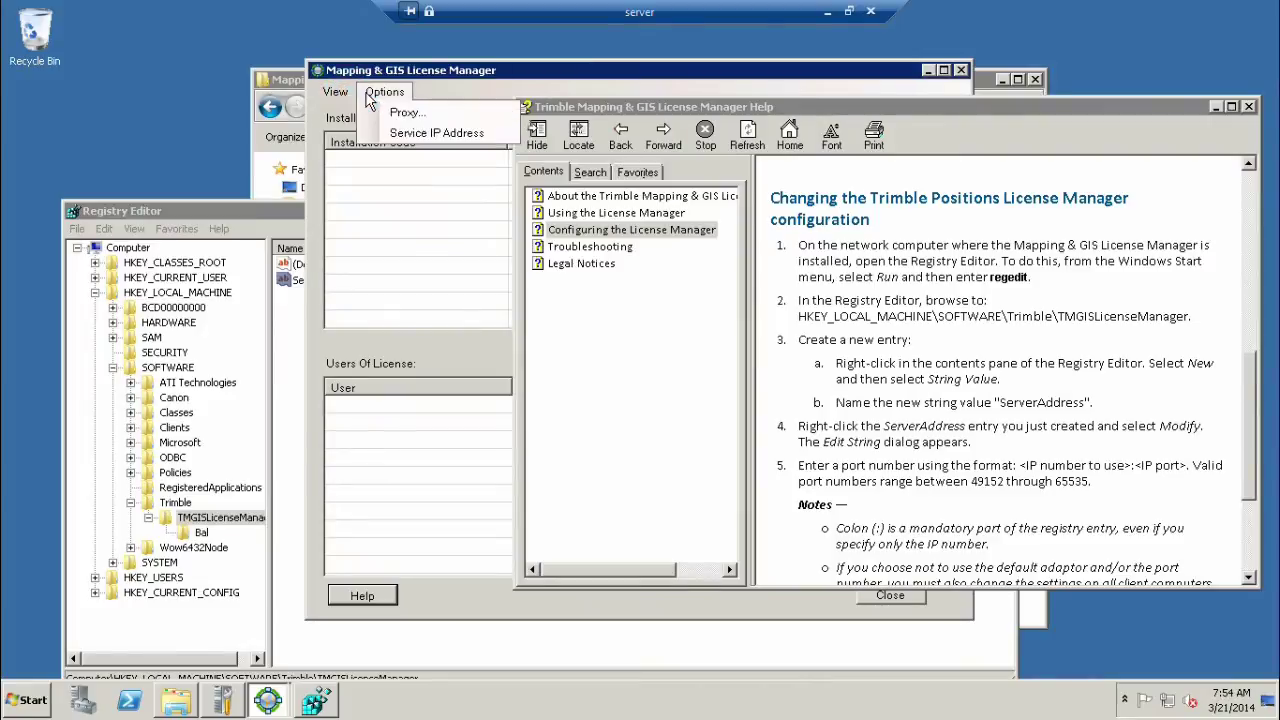
{"action": "left_click", "coordinate": [395, 132]}
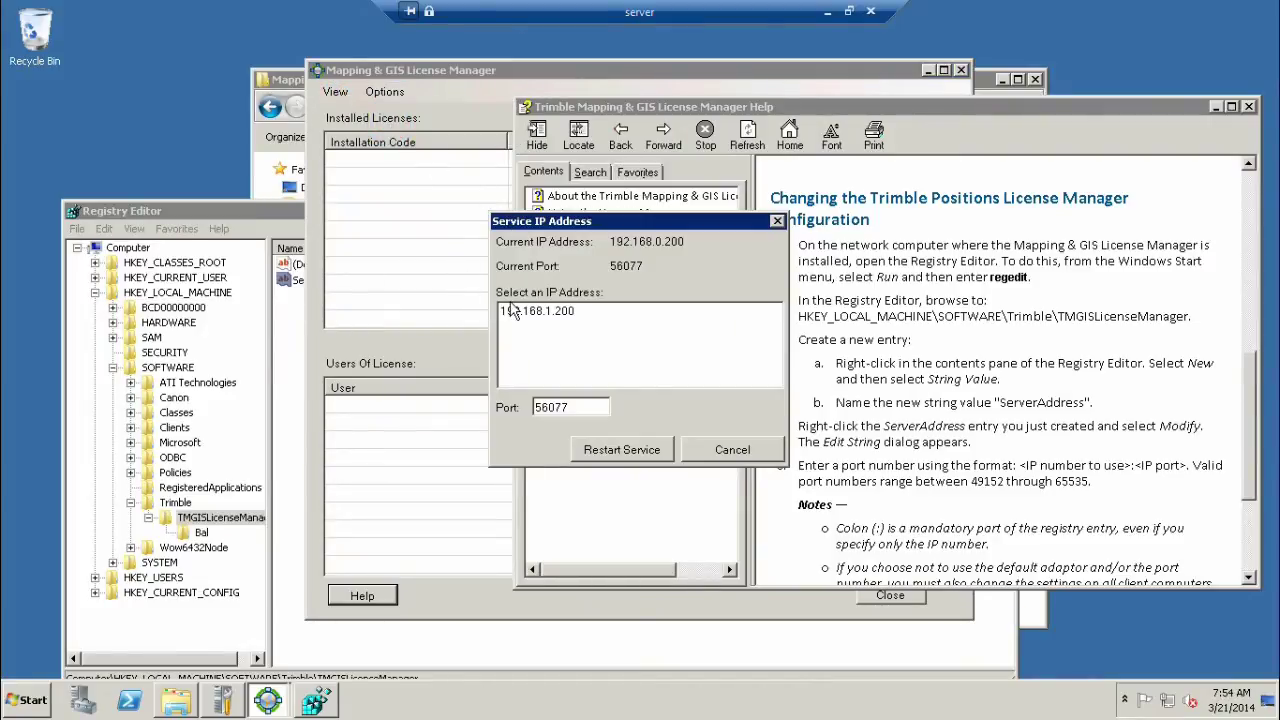
{"action": "left_click", "coordinate": [294, 340]}
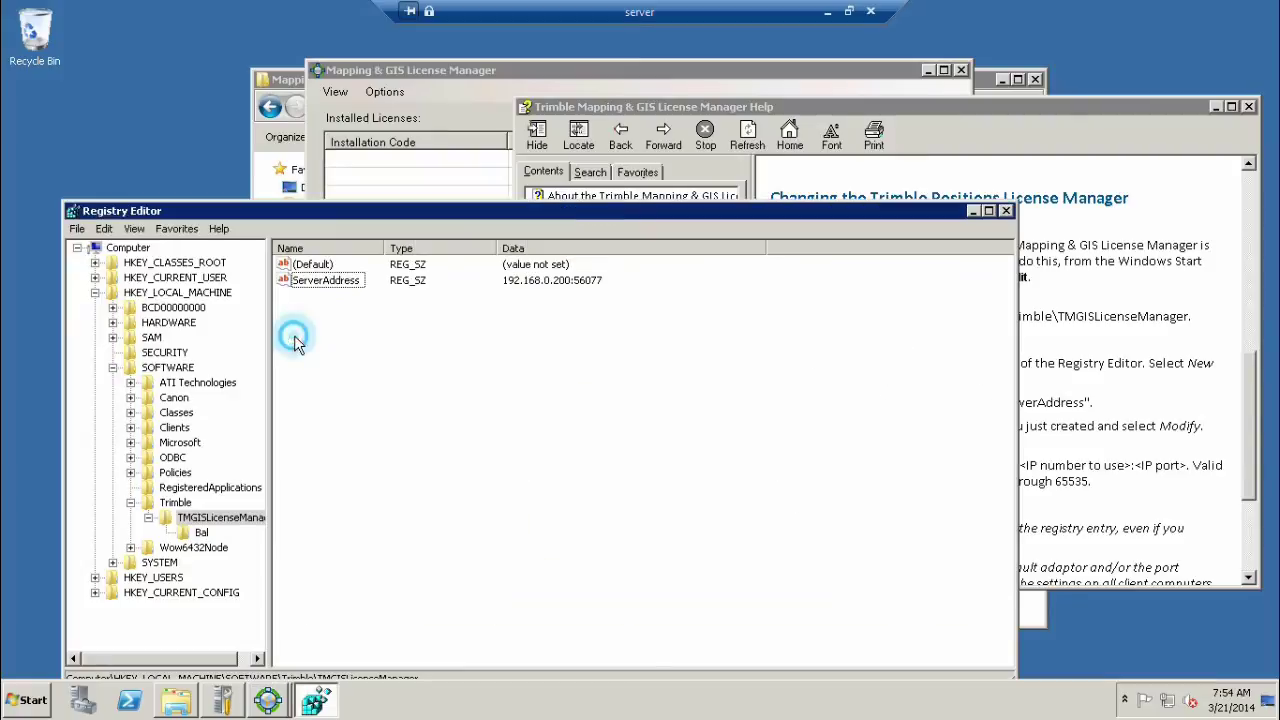
{"action": "left_click", "coordinate": [344, 284]}
{"action": "right_click", "coordinate": [345, 284]}
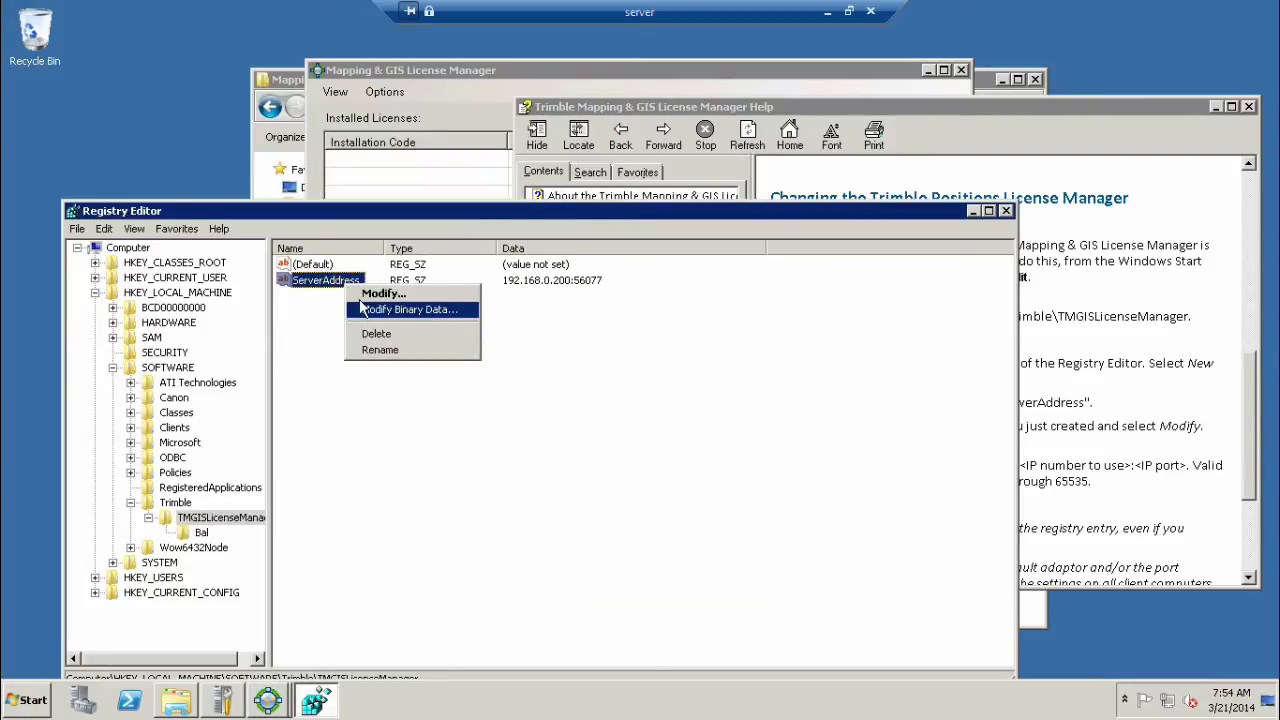
{"action": "left_click", "coordinate": [372, 293]}
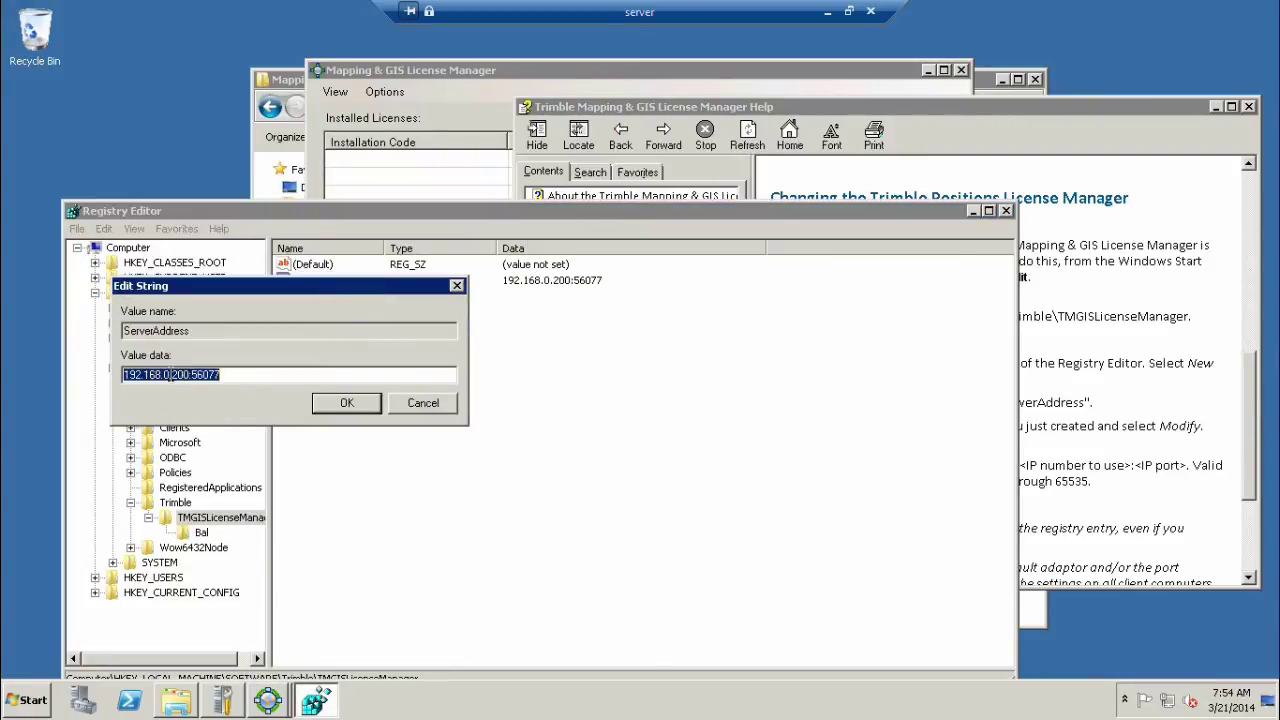
{"action": "left_click", "coordinate": [170, 374]}
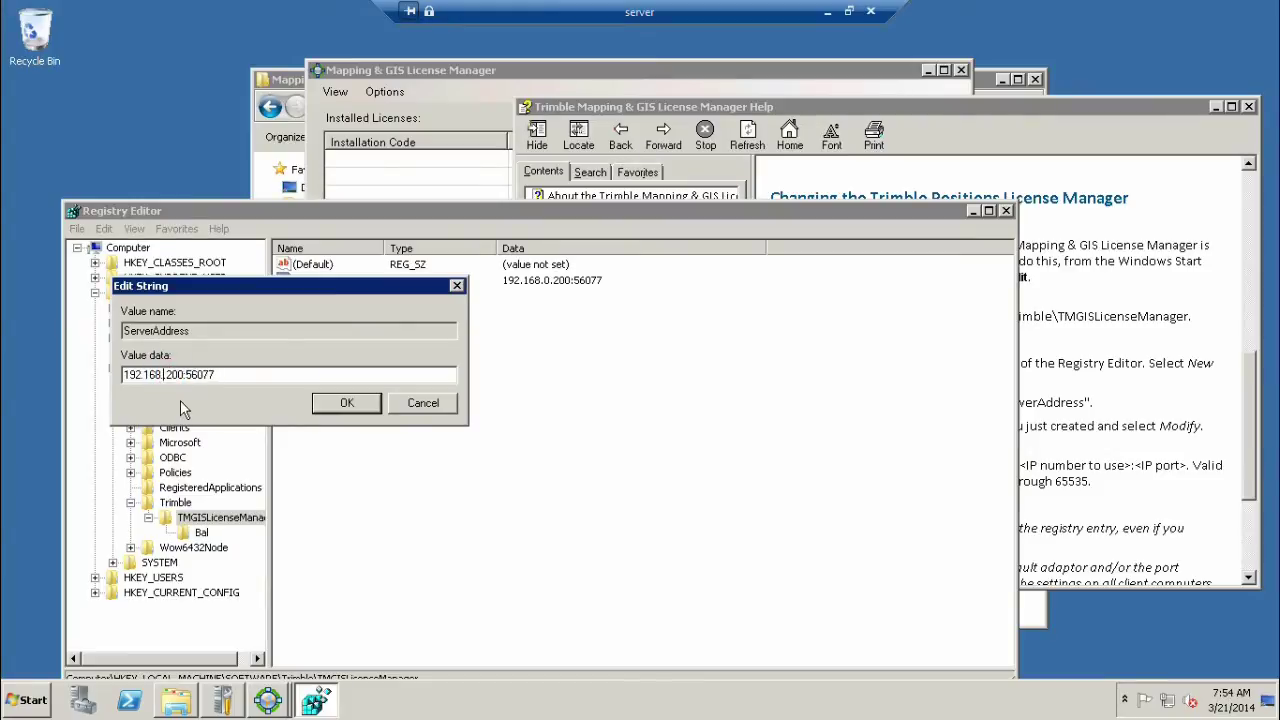
{"action": "type", "text": "1."}
{"action": "left_click", "coordinate": [341, 404]}
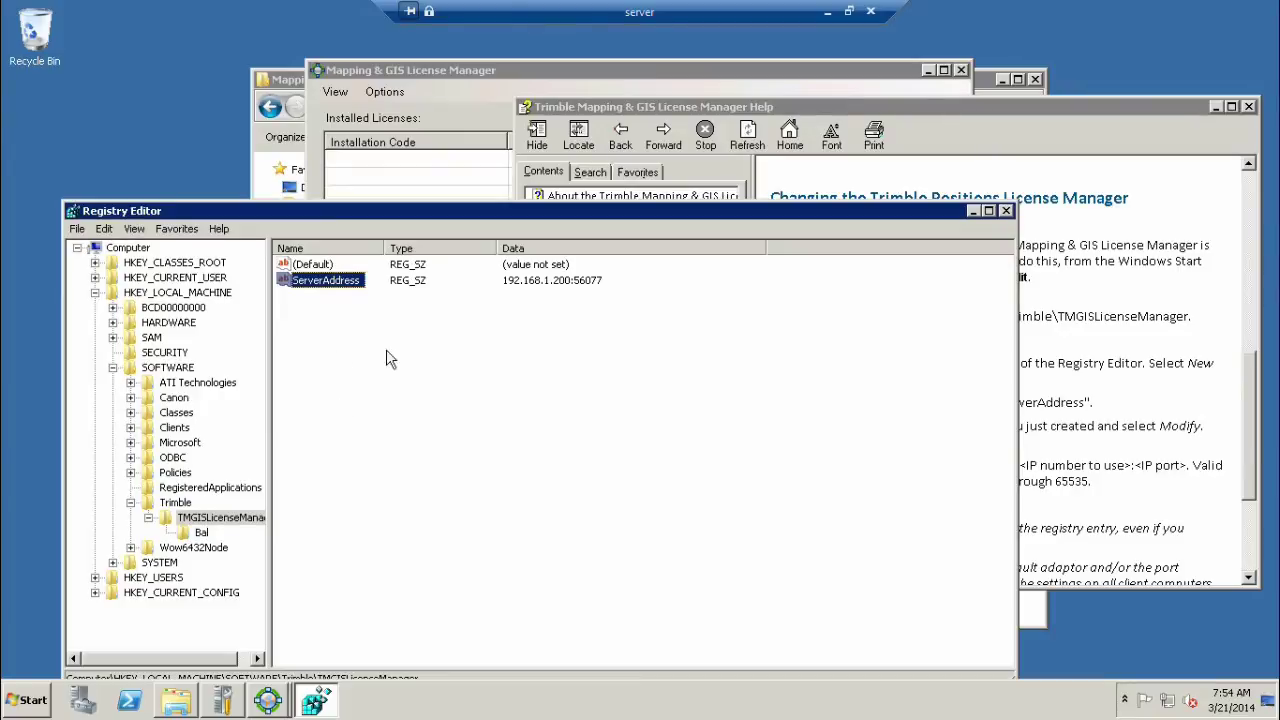
{"action": "left_click", "coordinate": [366, 358]}
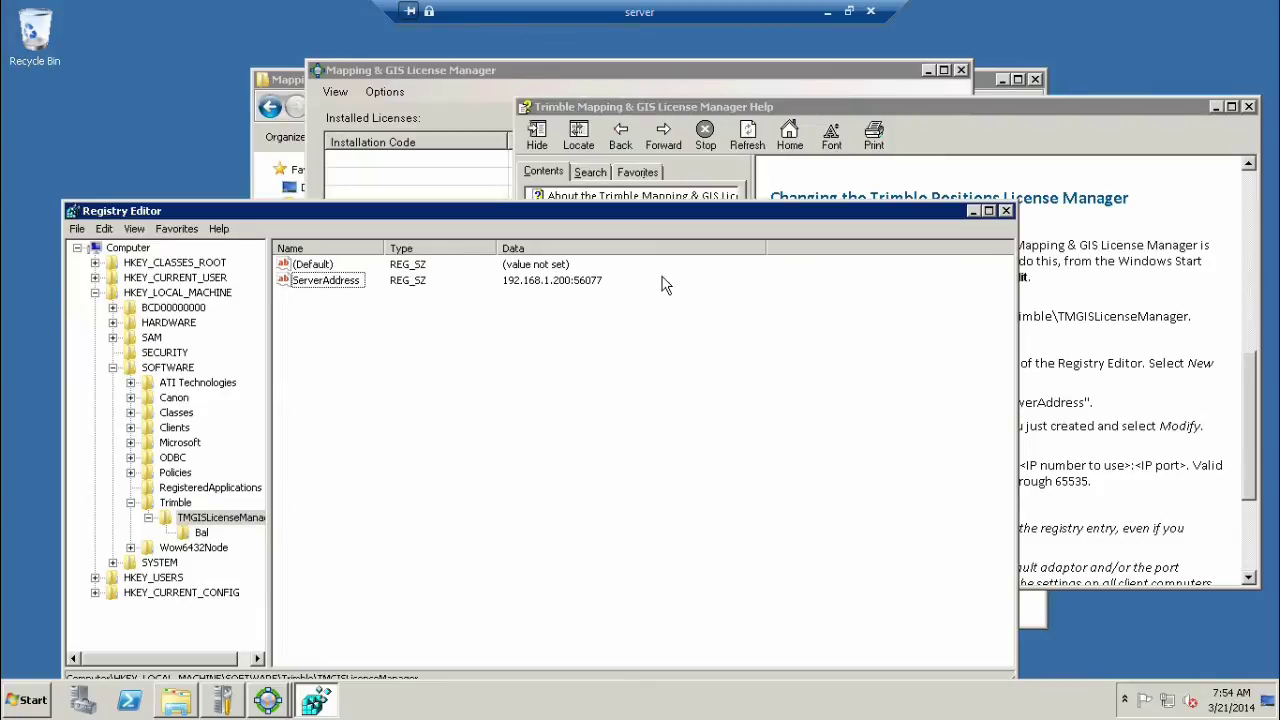
{"action": "left_click", "coordinate": [1062, 322]}
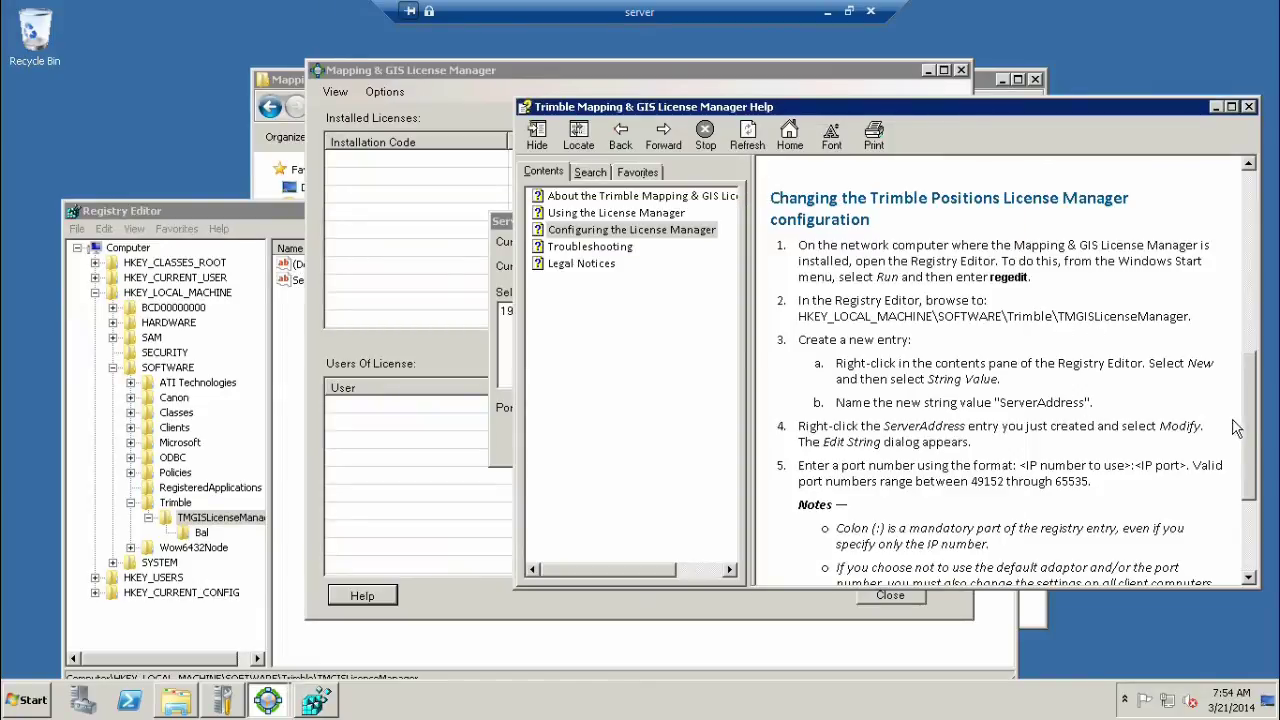
Scroll through the help topic and bring Registry Editor back to the front
{"action": "left_click_drag", "start_coordinate": [1249, 432], "coordinate": [1274, 502]}
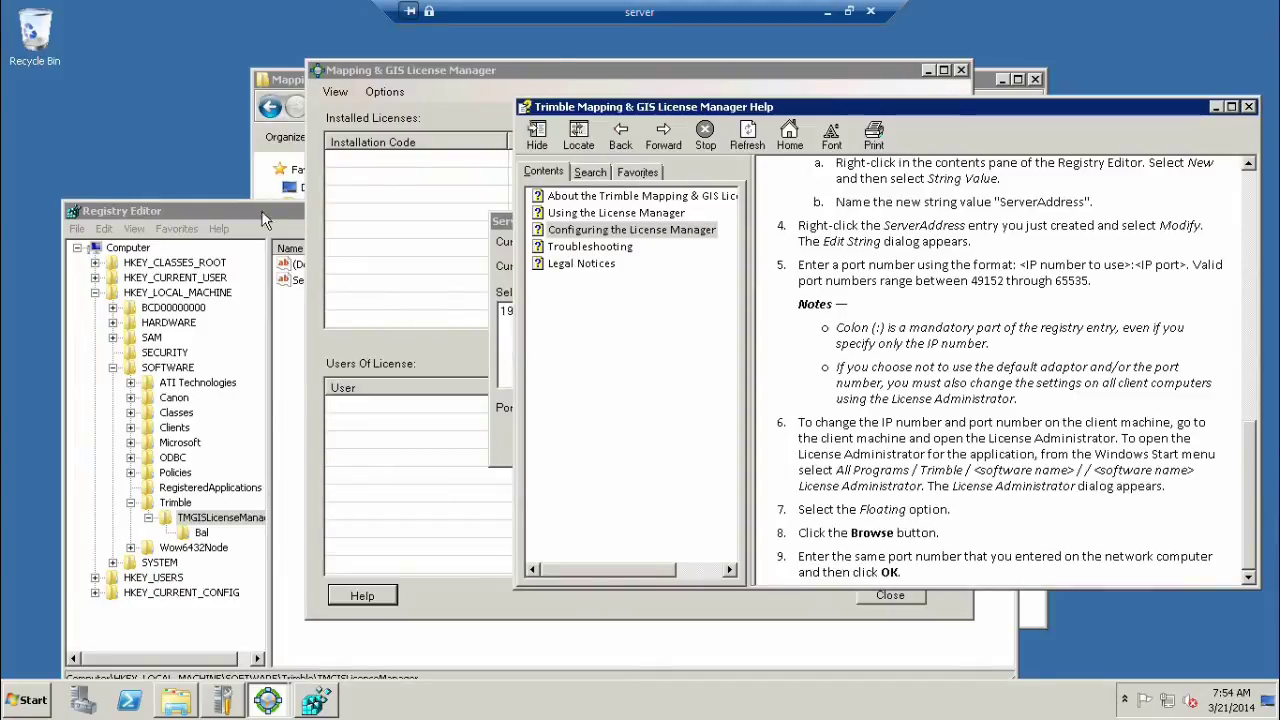
{"action": "left_click", "coordinate": [232, 215]}
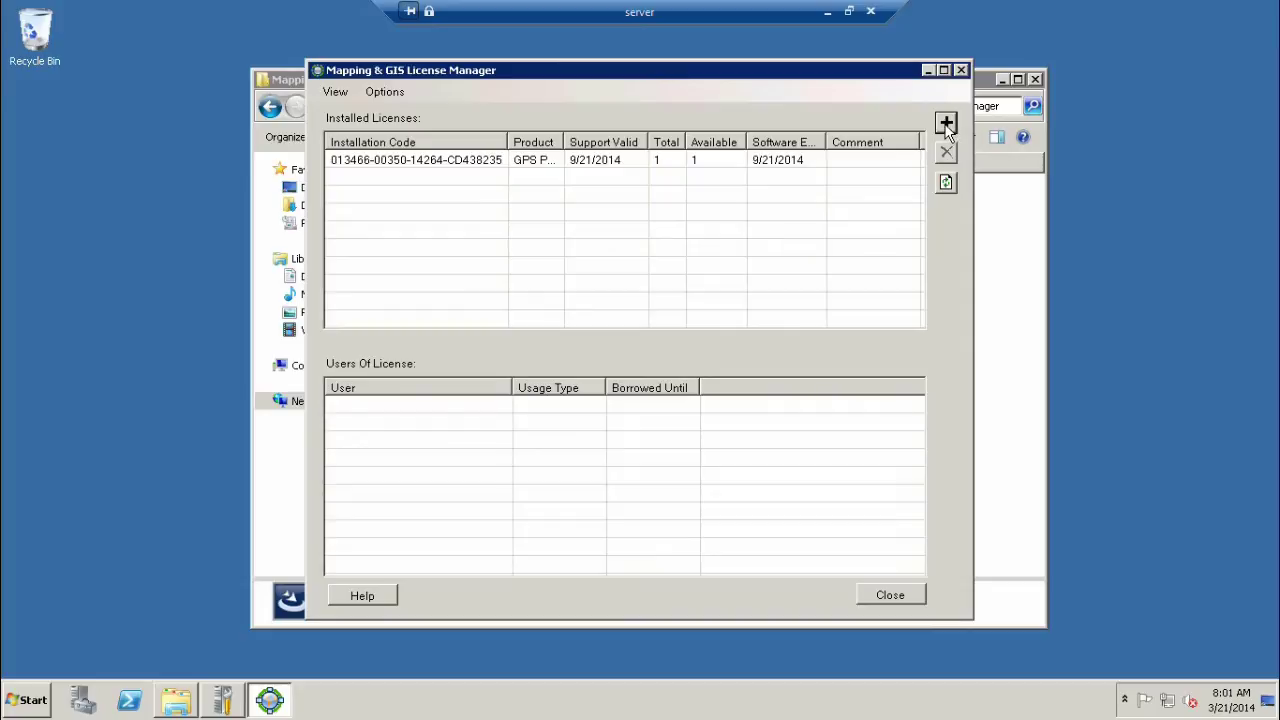
Add a second license by pasting its installation code and activating it over the internet
{"action": "left_click", "coordinate": [946, 124]}
{"action": "key", "text": "ctrl+v"}
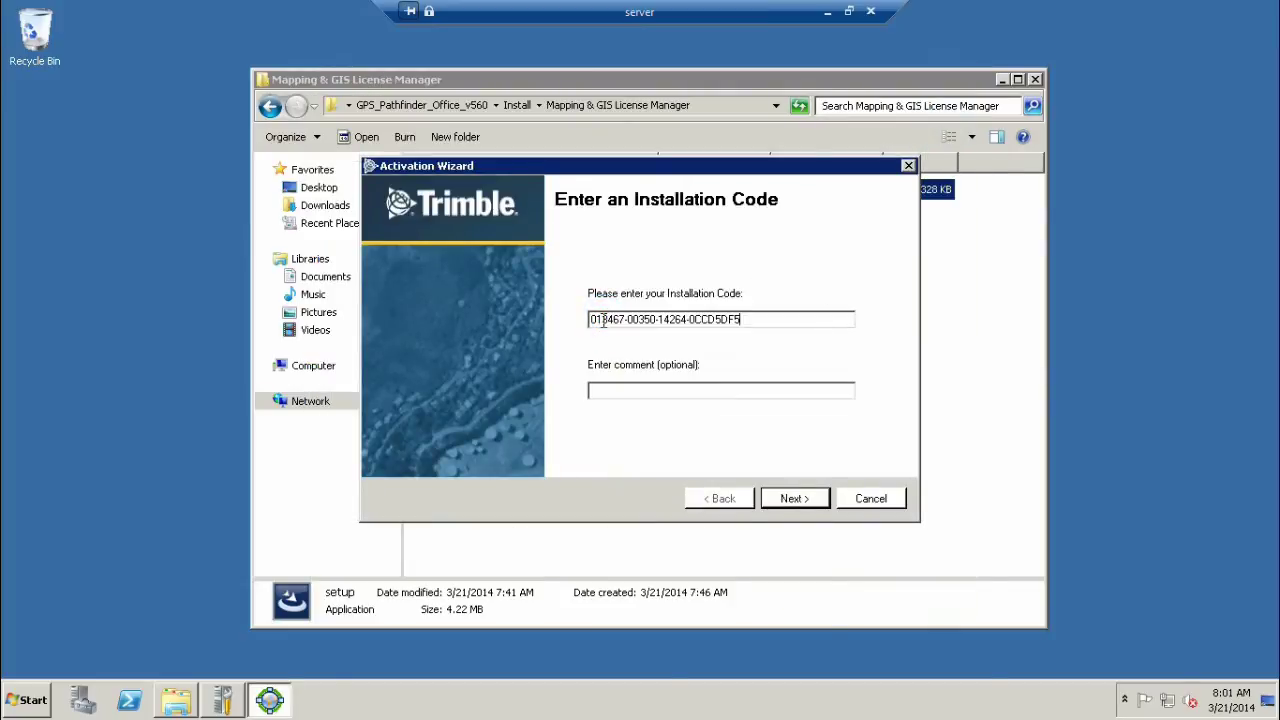
{"action": "left_click", "coordinate": [790, 499]}
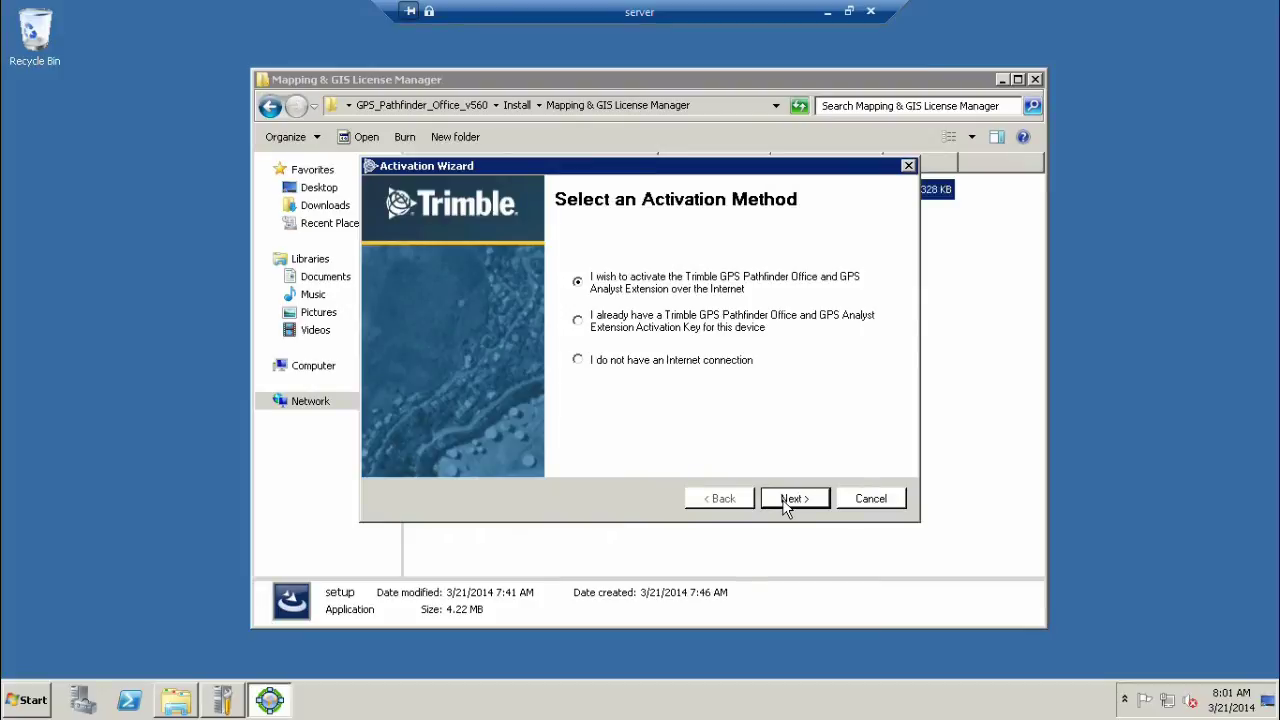
{"action": "left_click", "coordinate": [790, 499]}
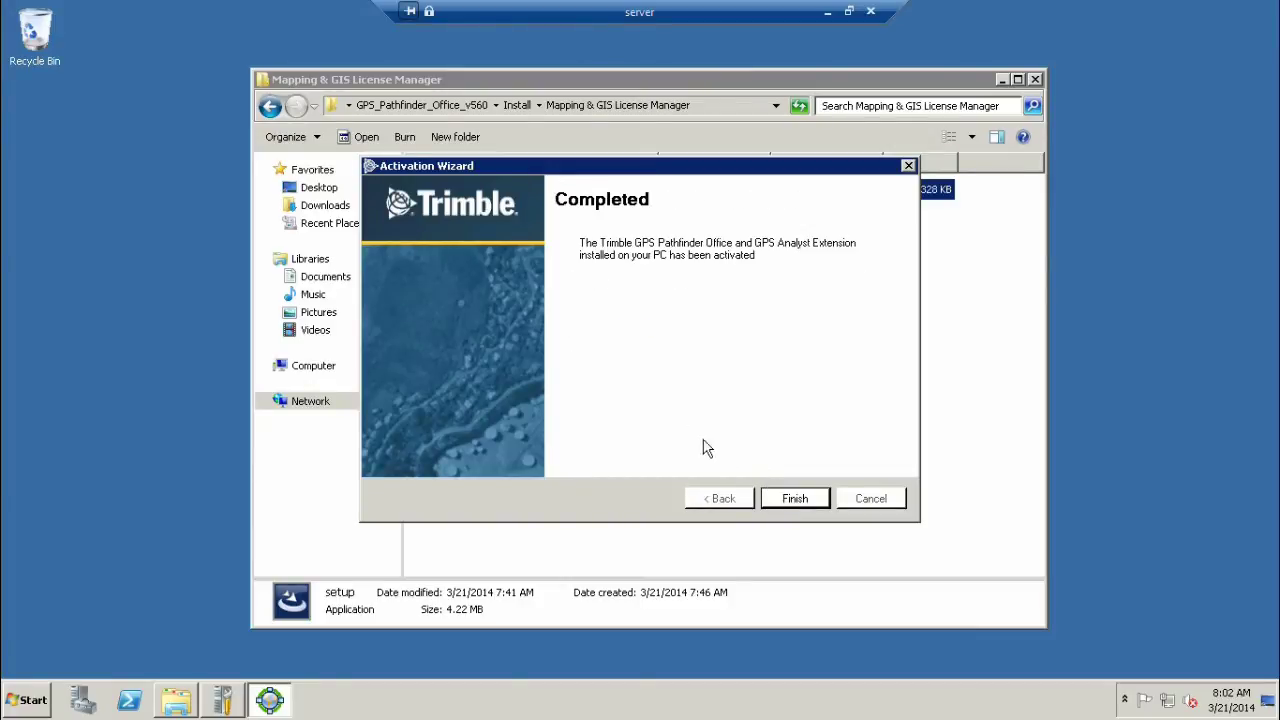
{"action": "left_click", "coordinate": [805, 498]}
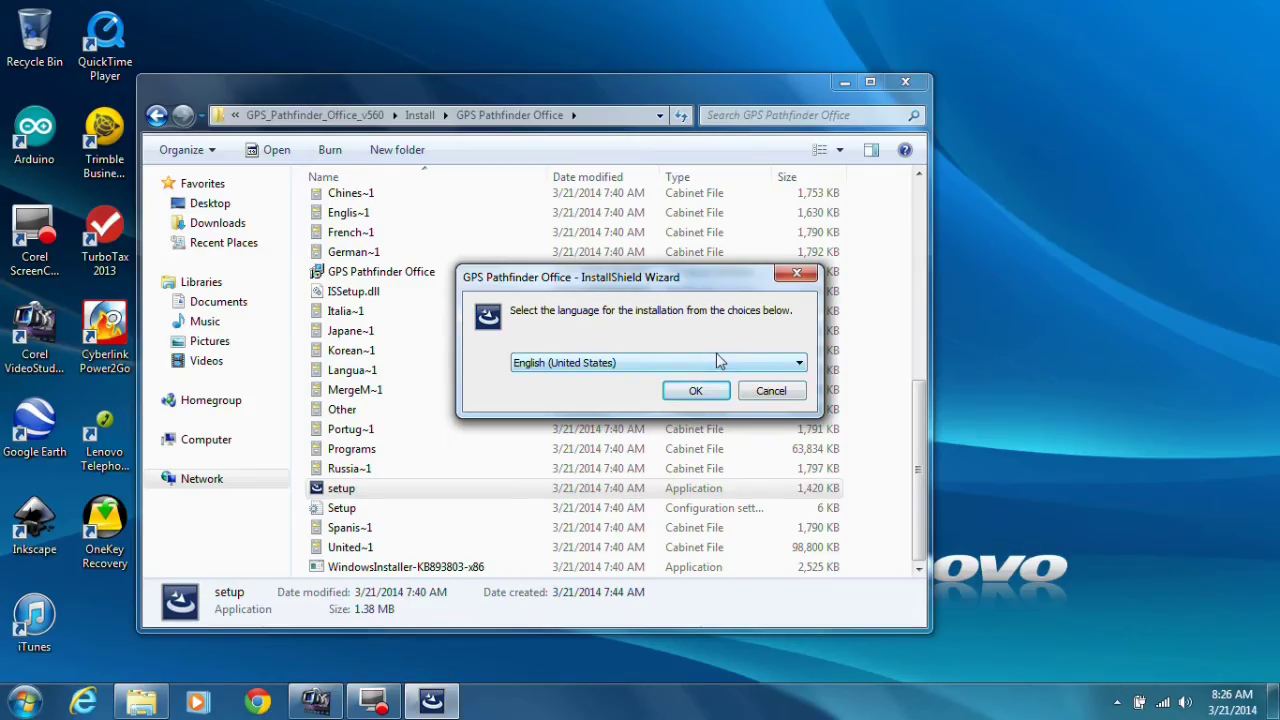
Choose English (United States), pass the welcome page, and accept the license agreement
{"action": "left_click", "coordinate": [694, 391]}
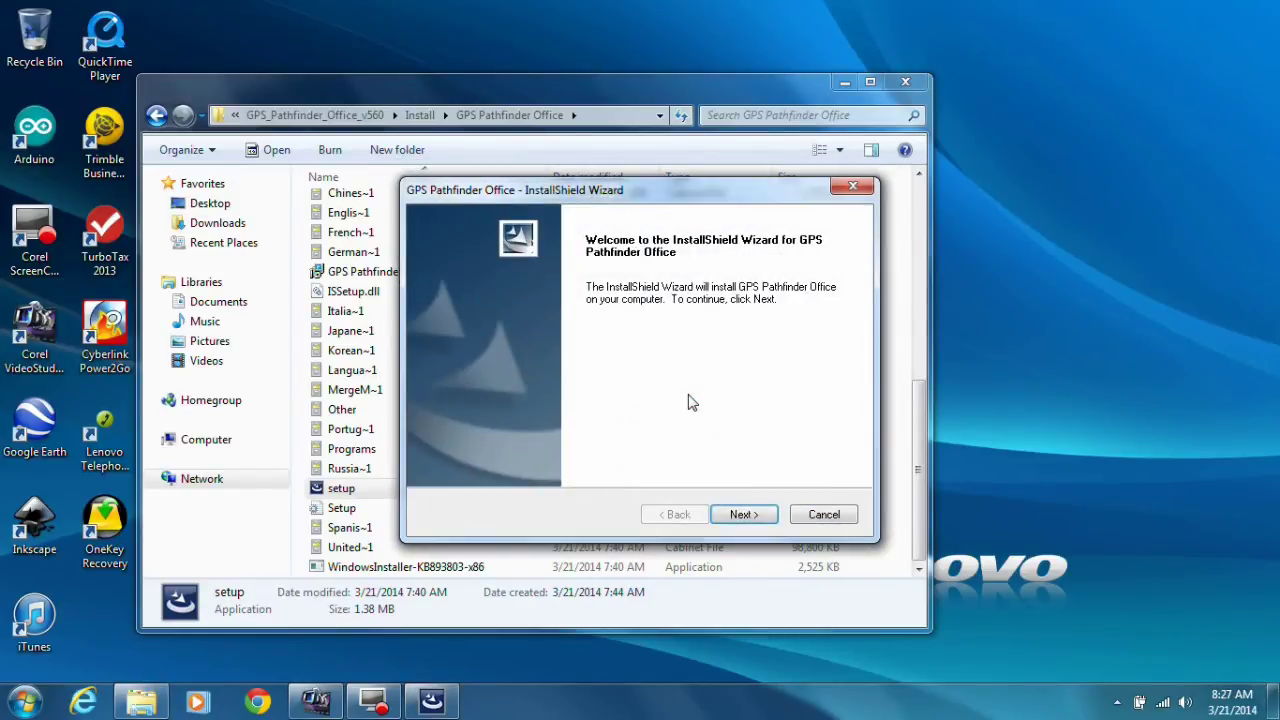
{"action": "left_click", "coordinate": [737, 514]}
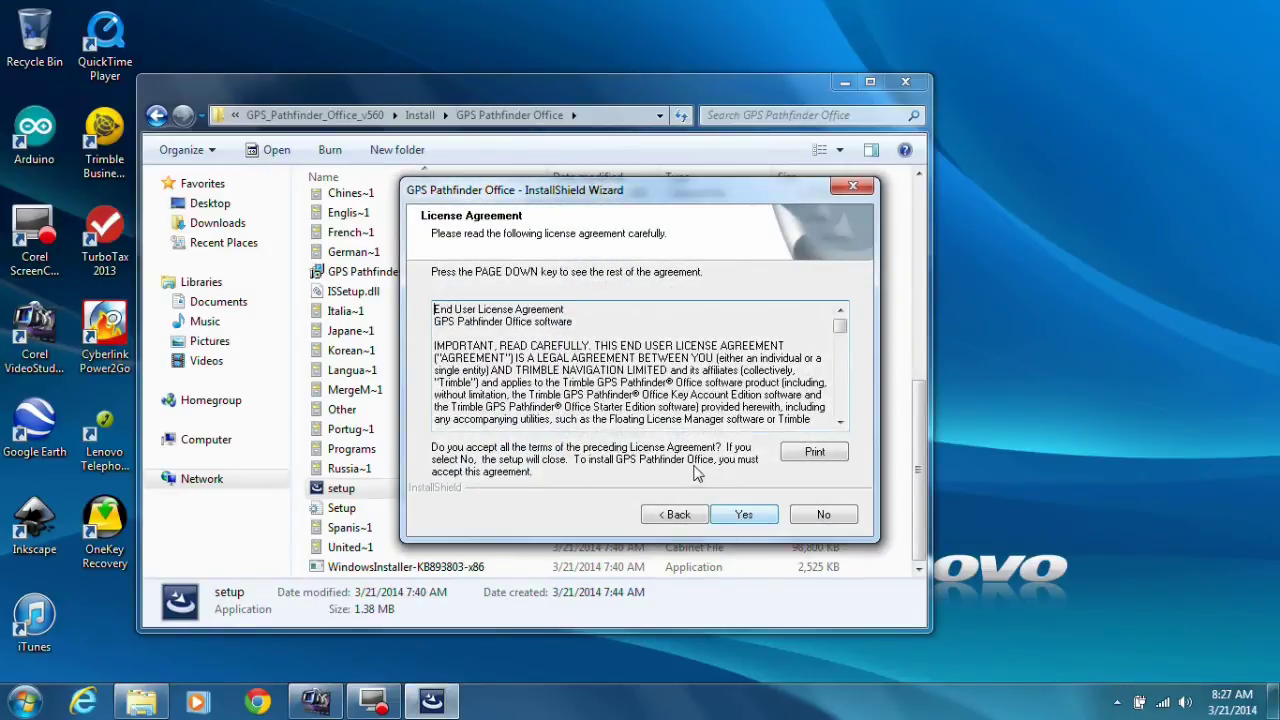
{"action": "left_click_drag", "start_coordinate": [843, 339], "coordinate": [842, 410]}
{"action": "left_click", "coordinate": [743, 514]}
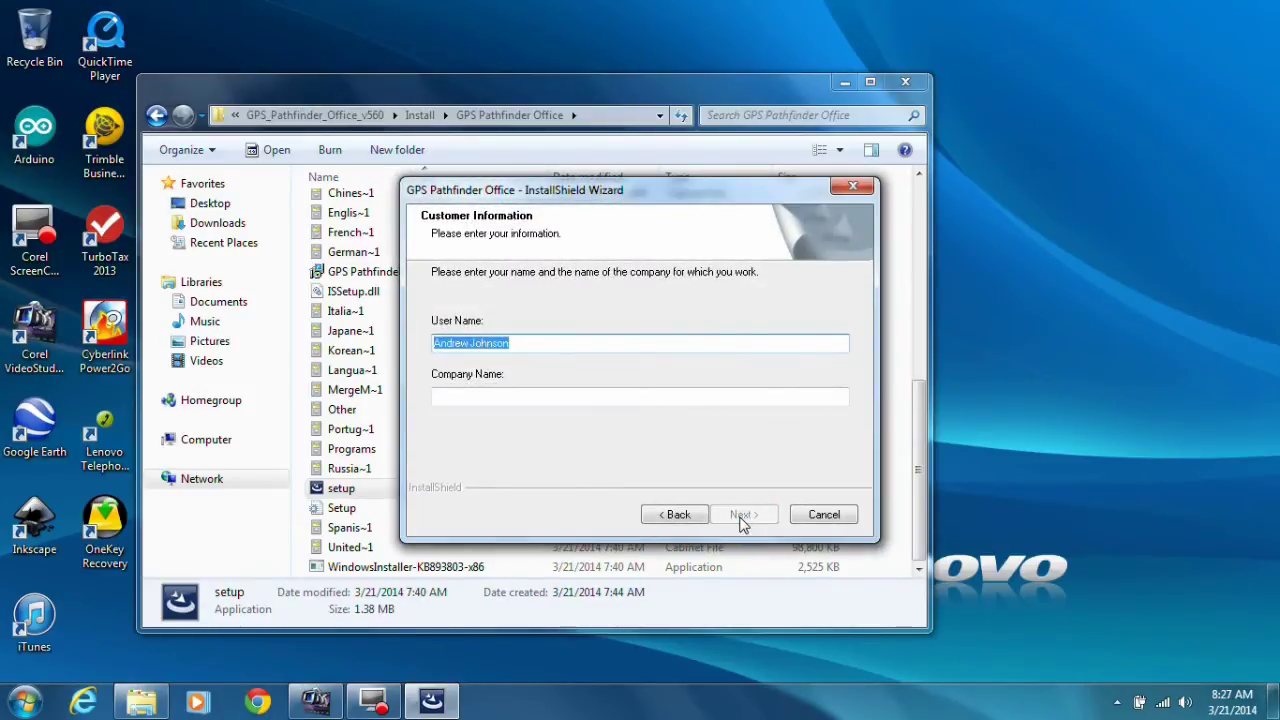
Enter company name Monsen Engineering and choose a floating license from a network license manager
{"action": "left_click", "coordinate": [467, 395]}
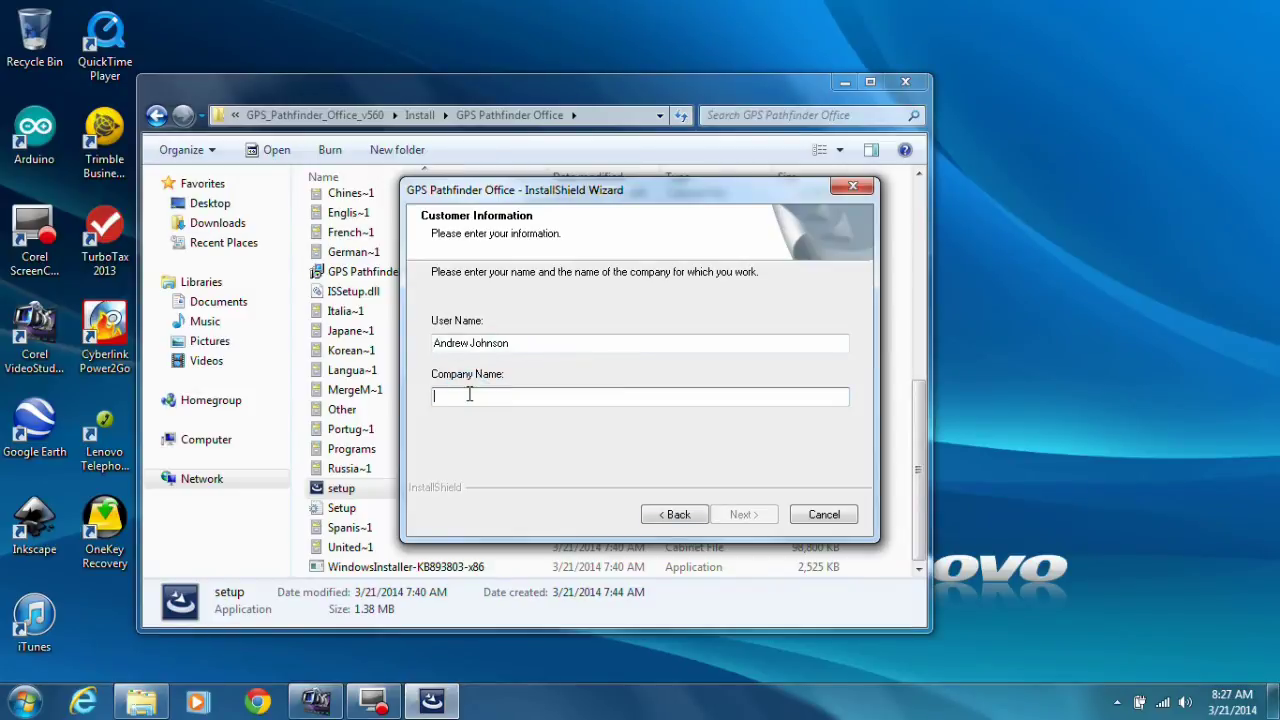
{"action": "type", "text": "Monse"}
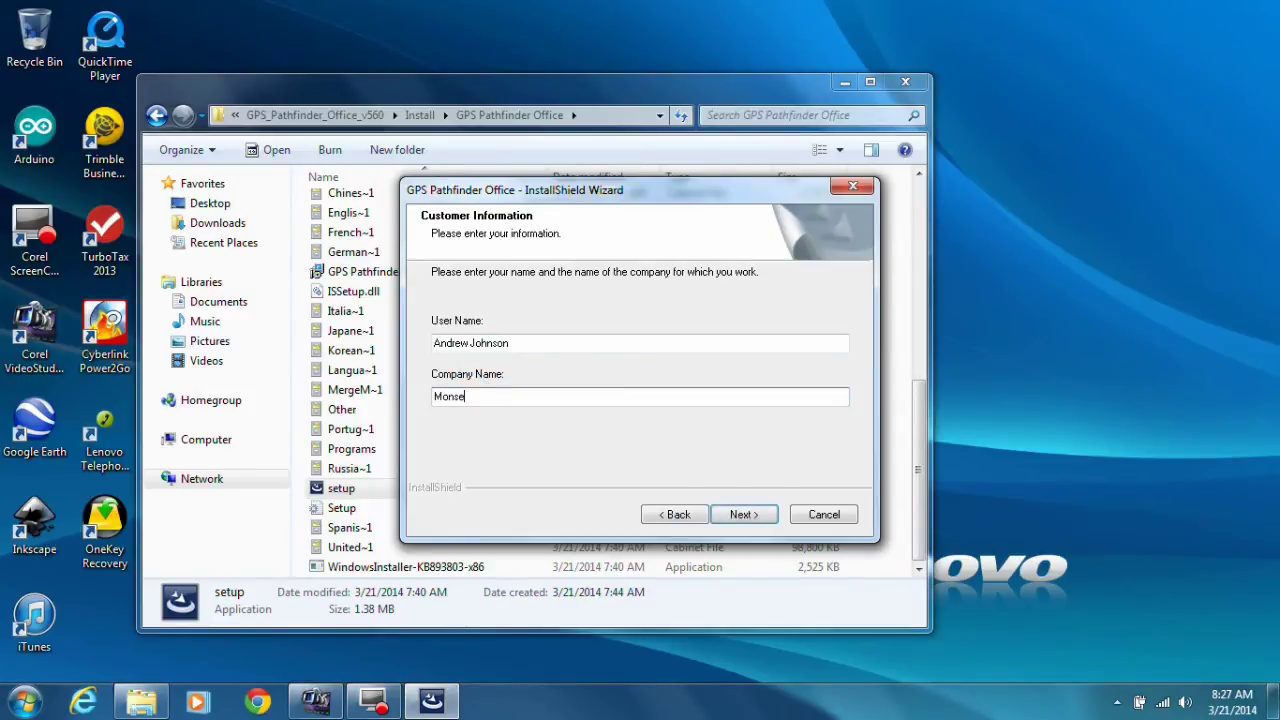
{"action": "type", "text": "n Engineering"}
{"action": "left_click", "coordinate": [745, 519]}
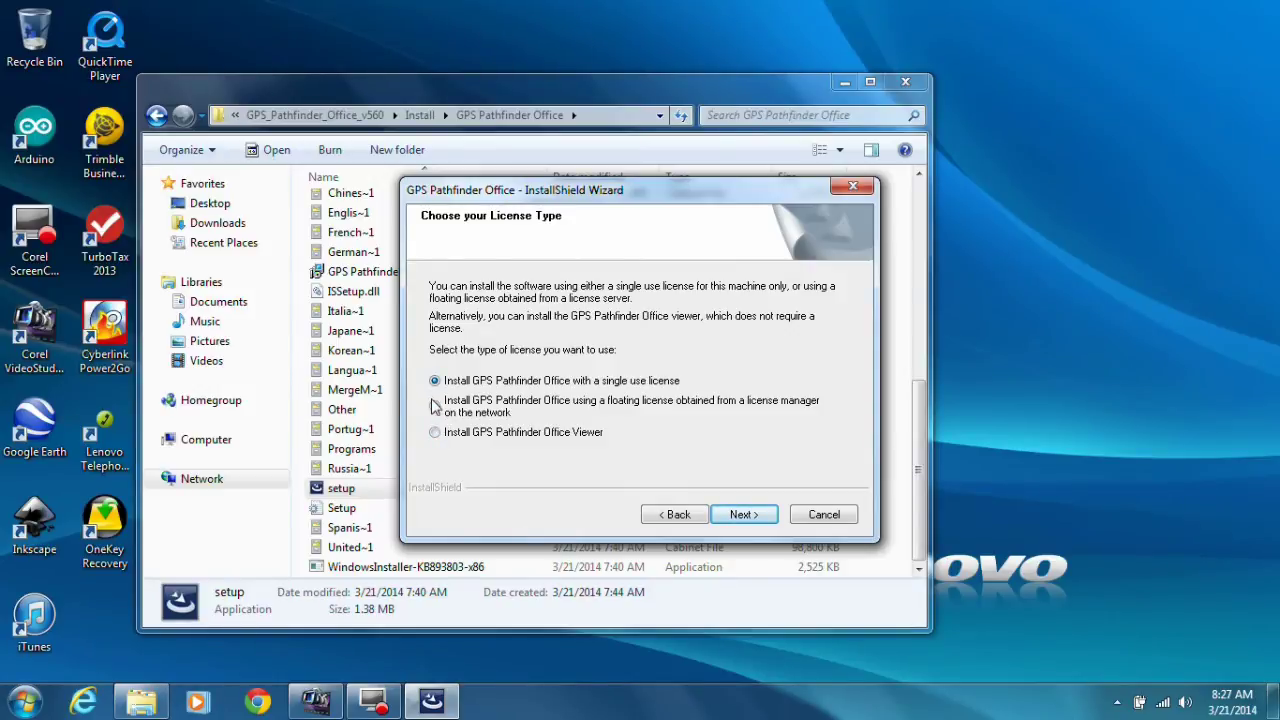
{"action": "left_click", "coordinate": [434, 406]}
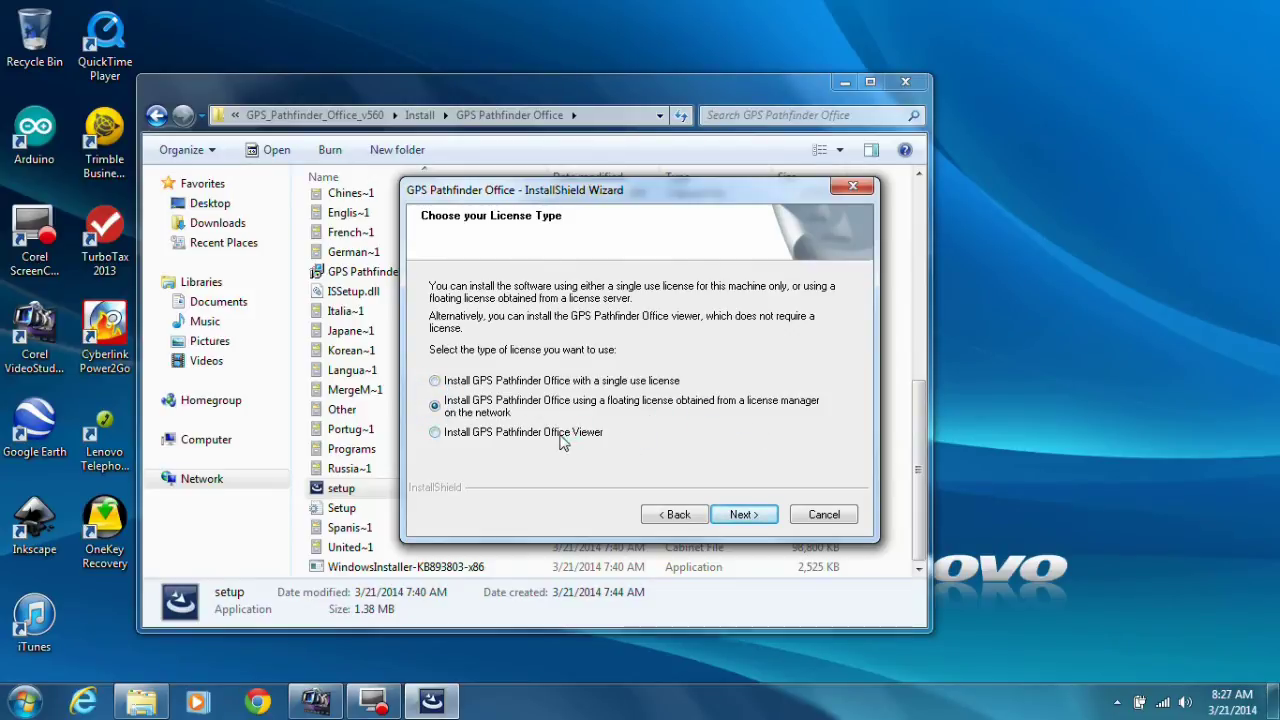
{"action": "left_click", "coordinate": [745, 515]}
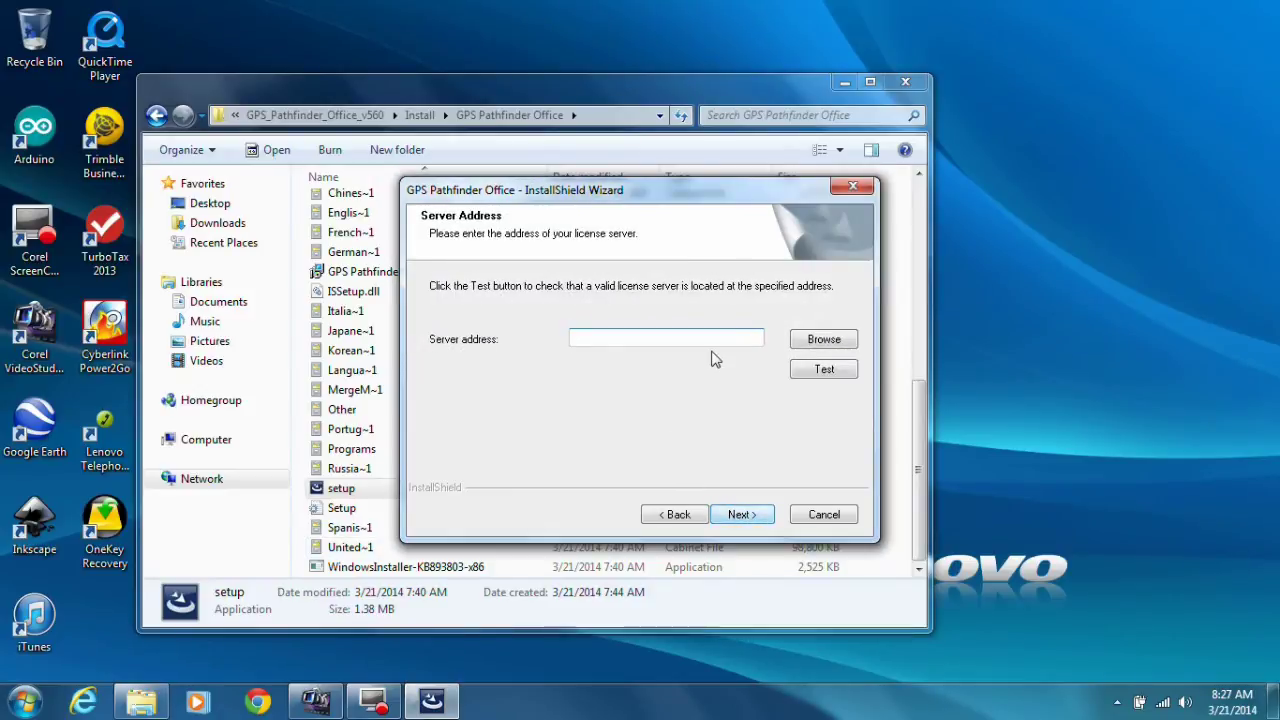
Enter 192.168.1.200:56077 as the license server address
{"action": "left_click", "coordinate": [652, 337]}
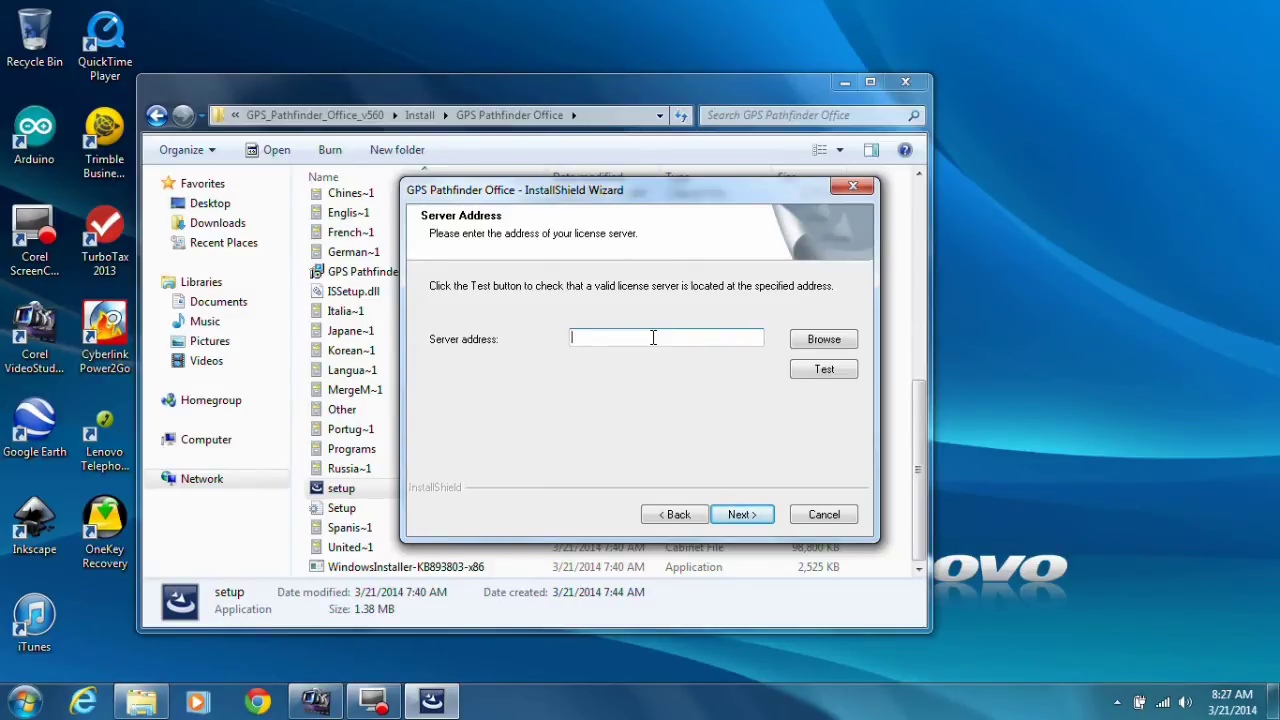
{"action": "key", "text": "Num_Lock"}
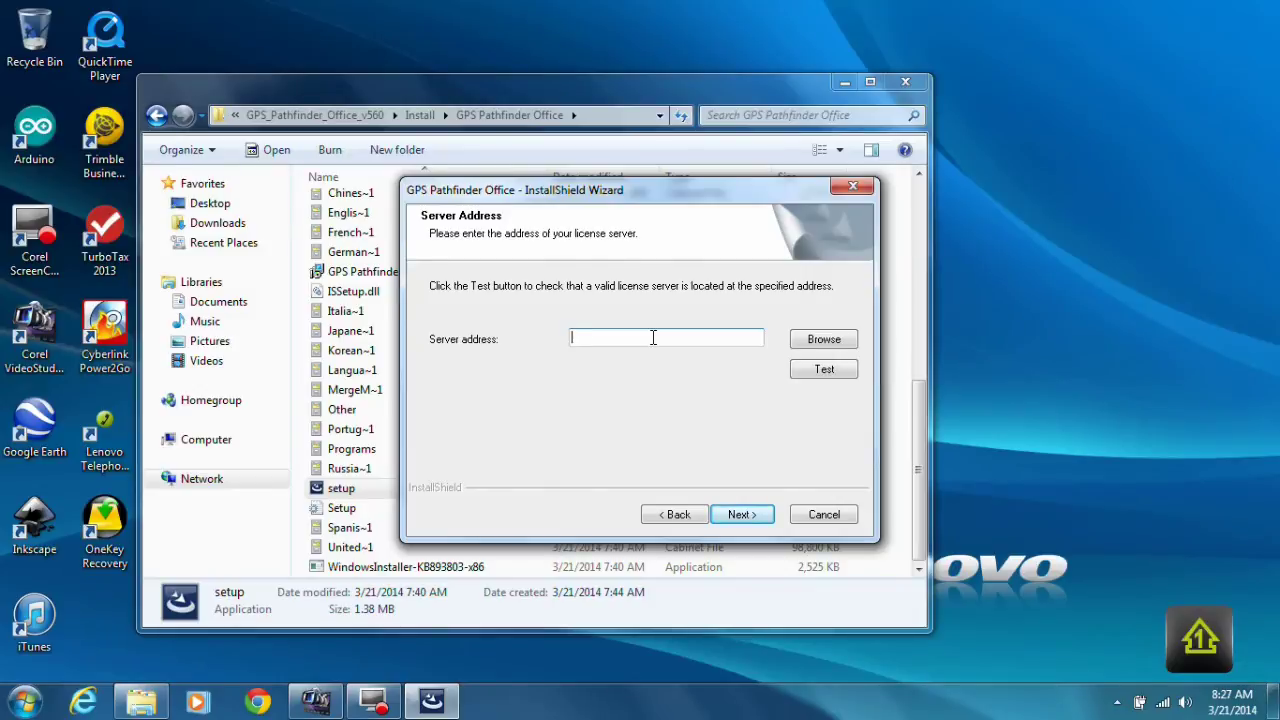
{"action": "type", "text": "168."}
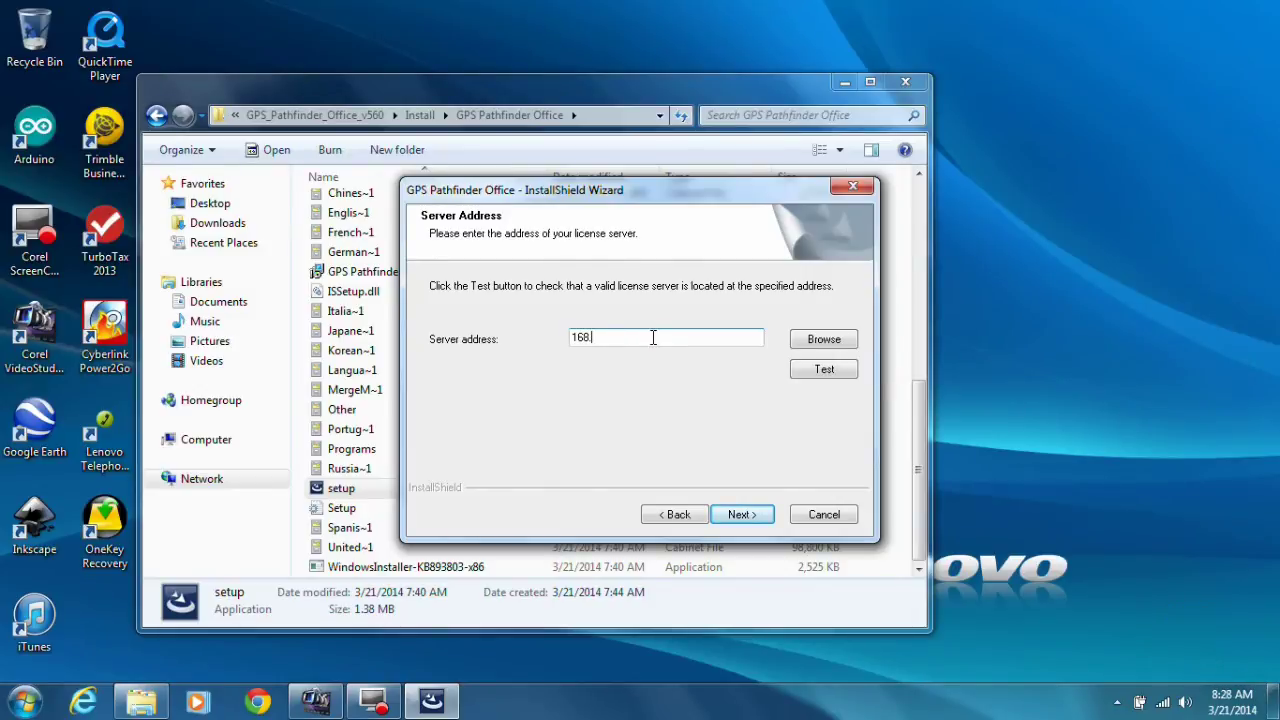
{"action": "key", "text": "BackSpace"}
{"action": "key", "text": "BackSpace"}
{"action": "key", "text": "BackSpace"}
{"action": "type", "text": "192.168.1.200"}
Test the server address and dismiss the server-not-found error
{"action": "left_click", "coordinate": [818, 370]}
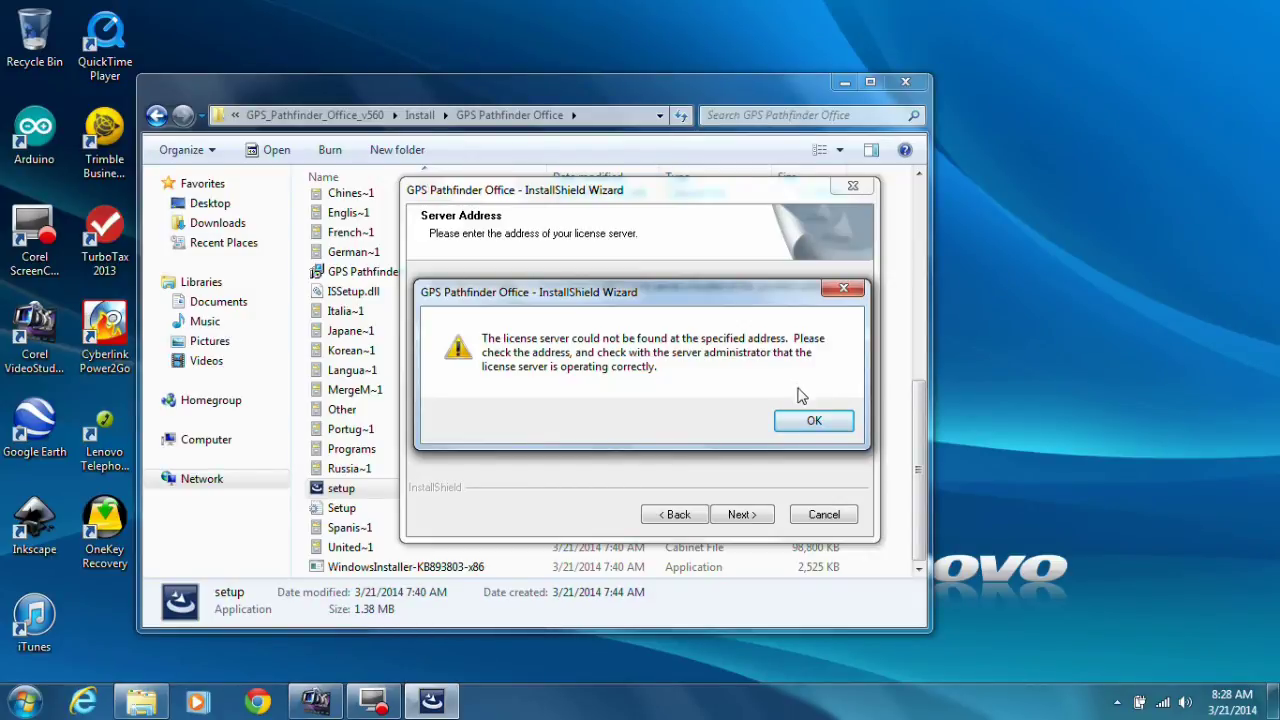
{"action": "left_click", "coordinate": [810, 421]}
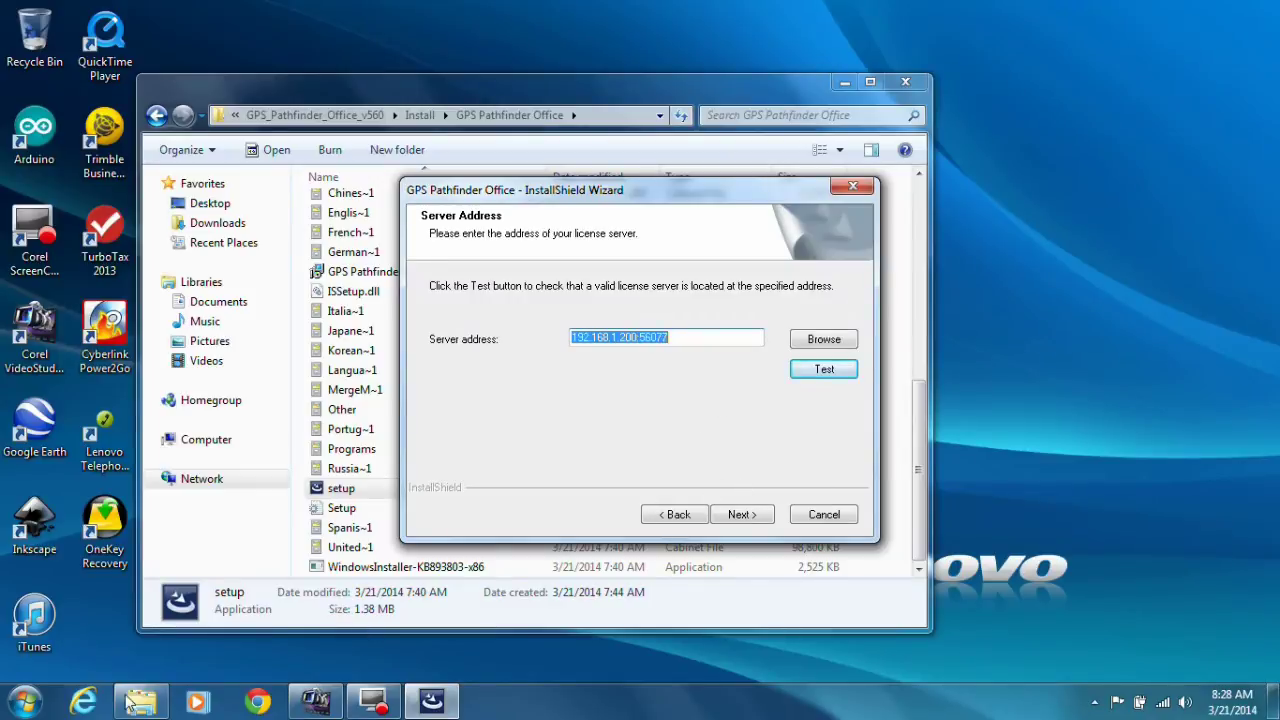
{"action": "left_click", "coordinate": [22, 702]}
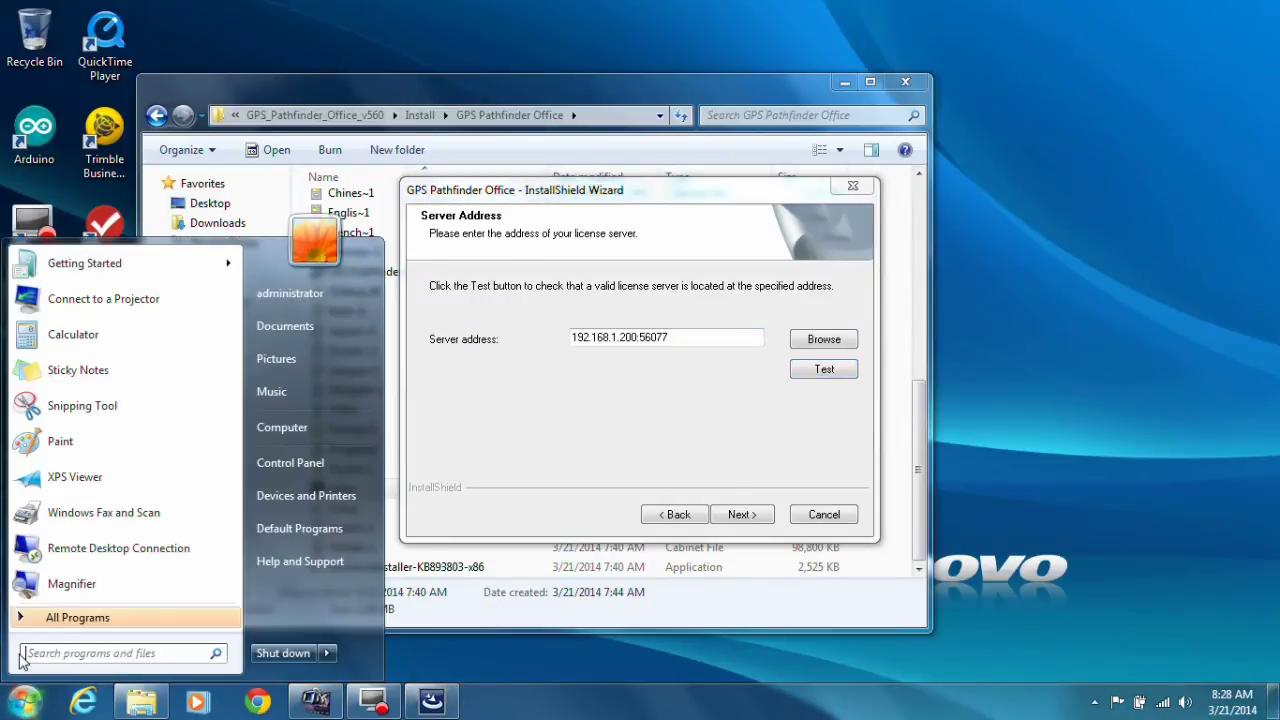
Connect via Remote Desktop to 'server' and open Windows Firewall's allowed programs list
{"action": "left_click", "coordinate": [58, 548]}
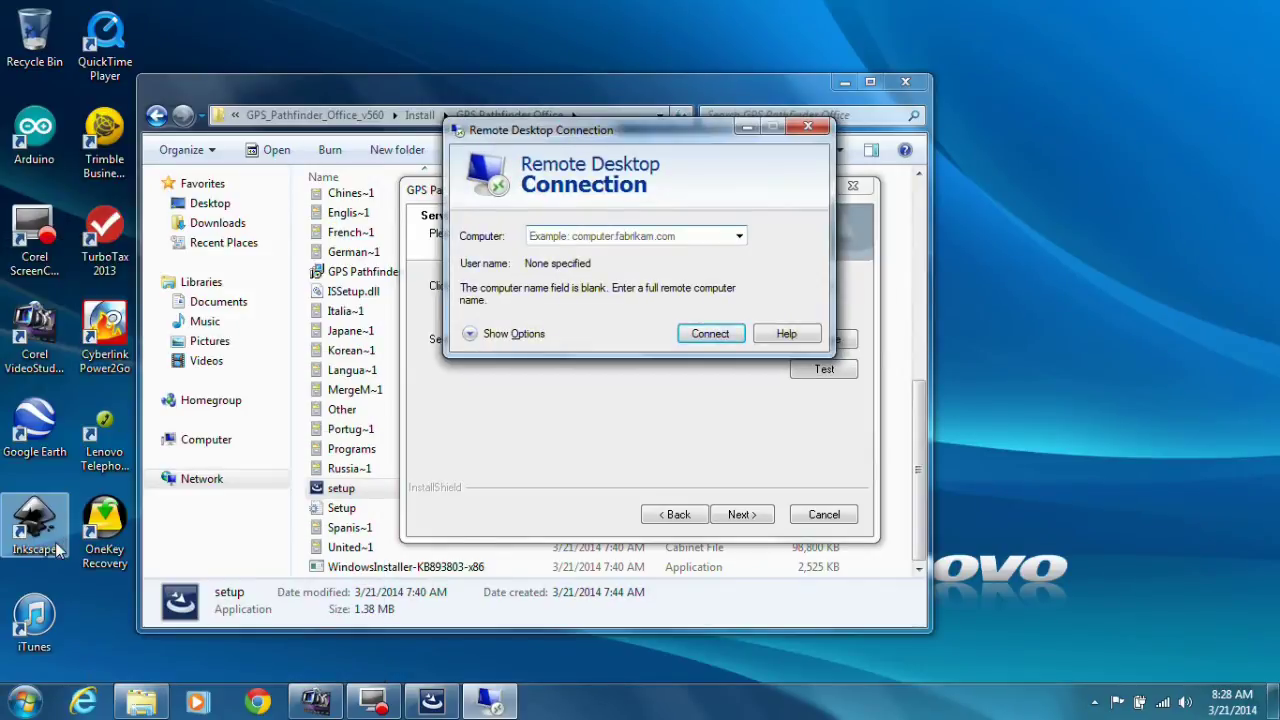
{"action": "type", "text": "serve"}
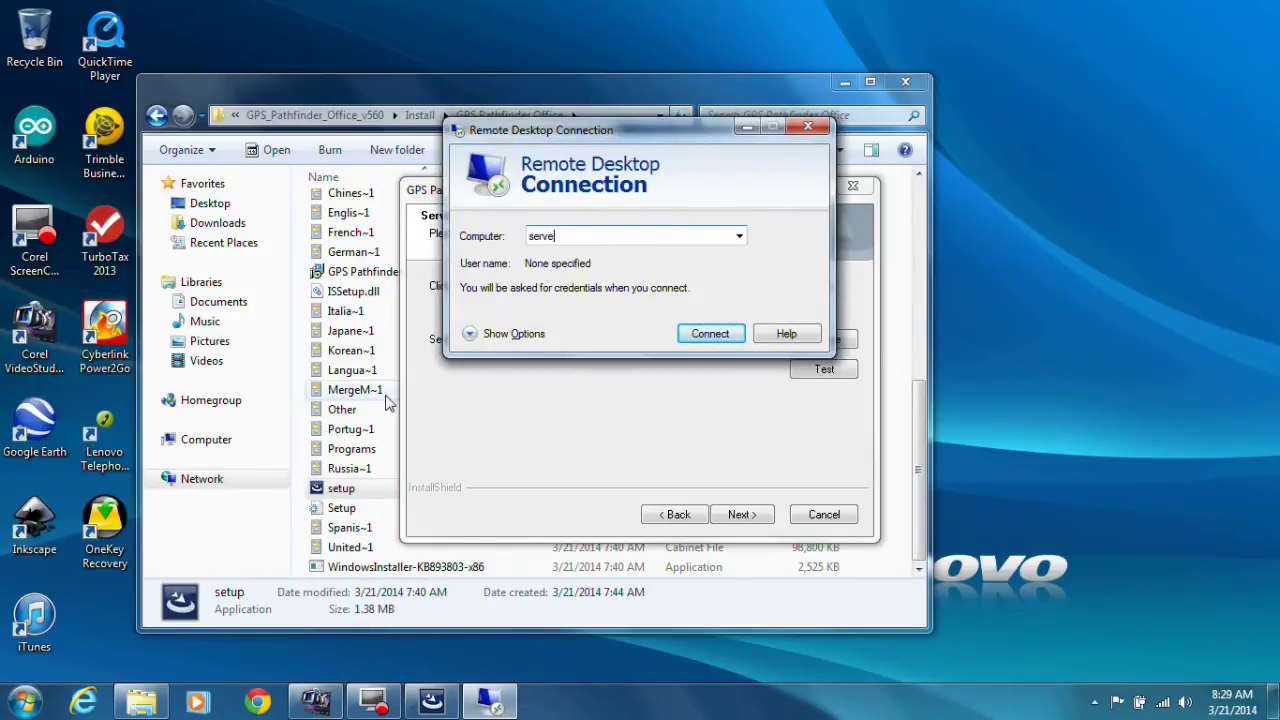
{"action": "type", "text": "r"}
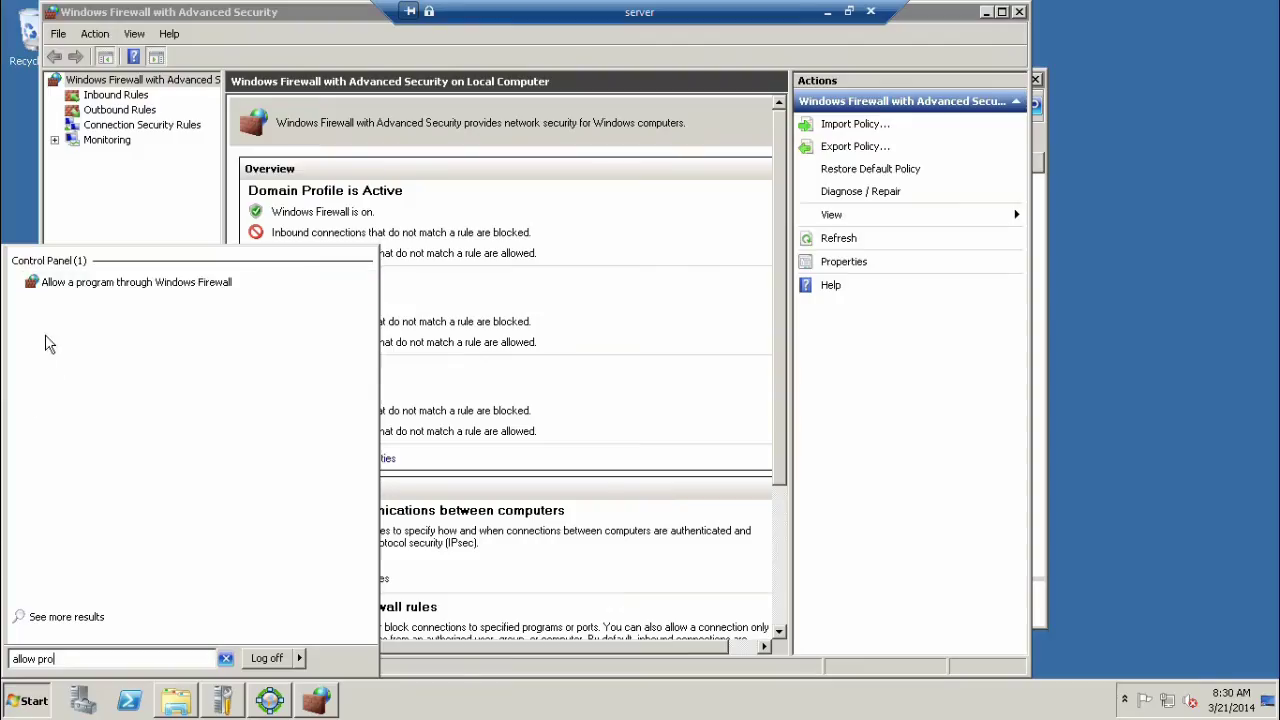
{"action": "left_click", "coordinate": [65, 293]}
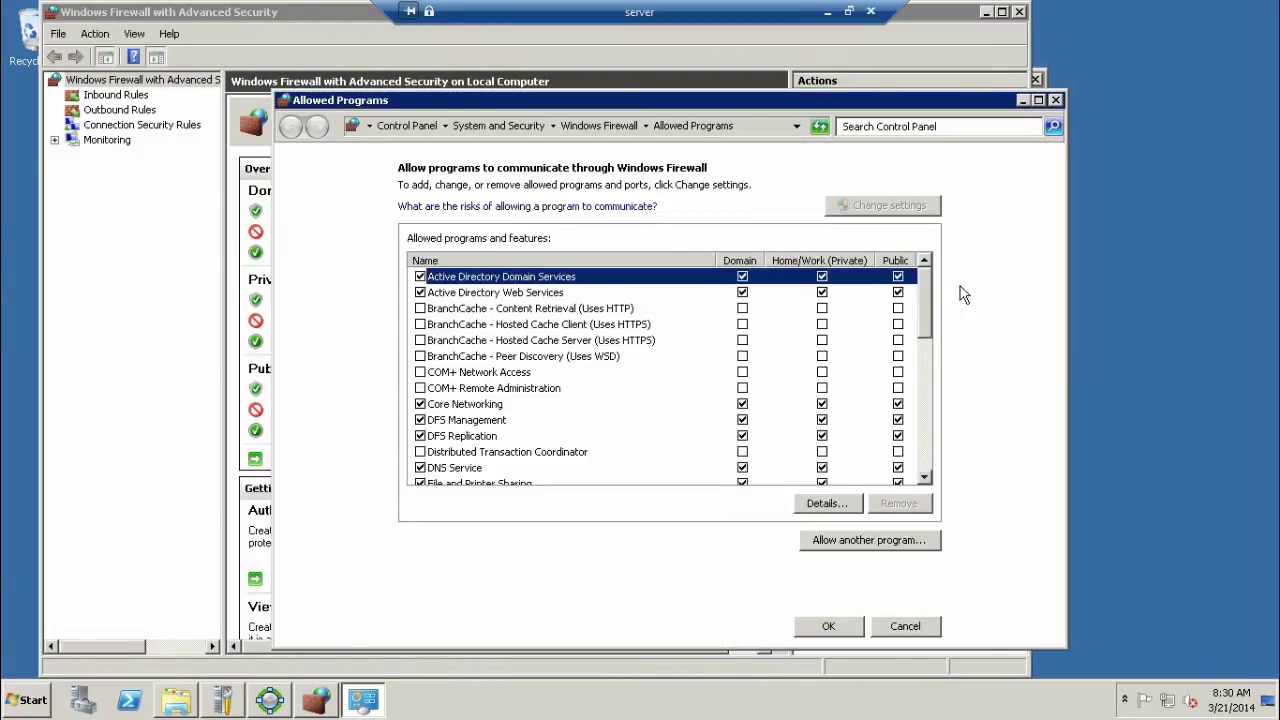
Add License Manager as an allowed program, enabled for Private networks too, and save
{"action": "left_click_drag", "start_coordinate": [930, 297], "coordinate": [928, 350]}
{"action": "left_click", "coordinate": [831, 540]}
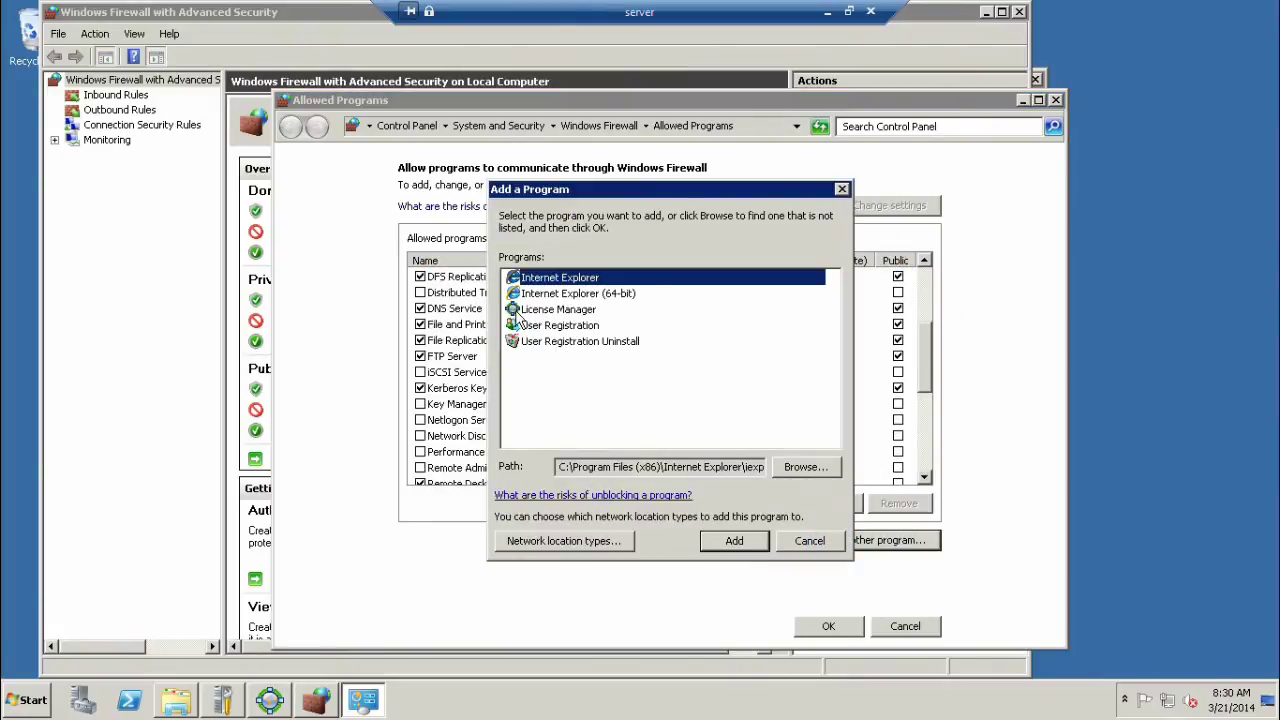
{"action": "left_click", "coordinate": [518, 311]}
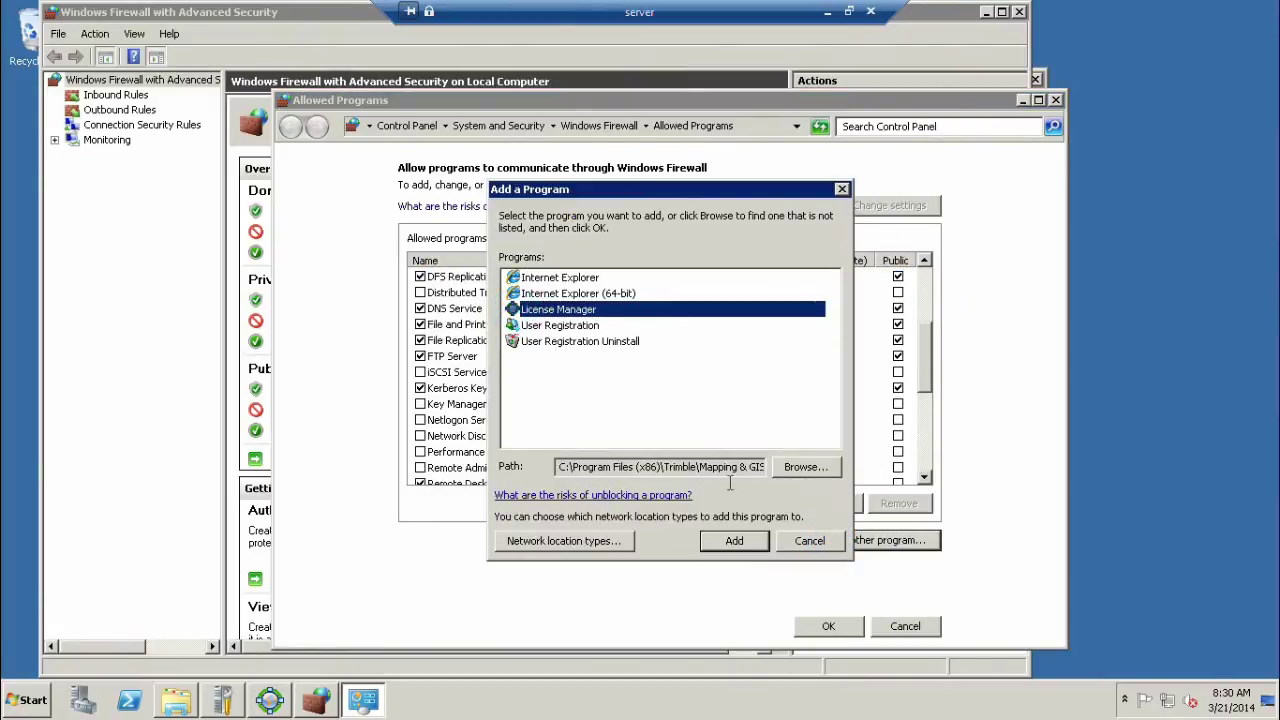
{"action": "left_click", "coordinate": [722, 540]}
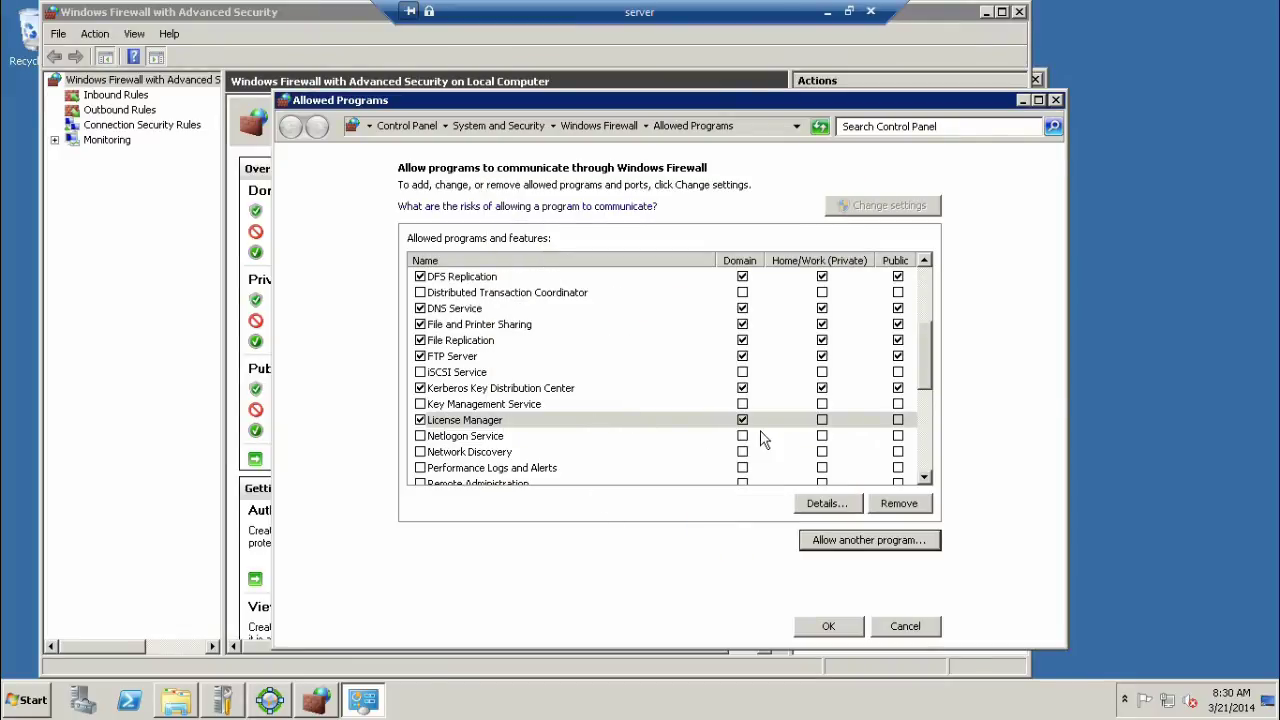
{"action": "left_click", "coordinate": [822, 420]}
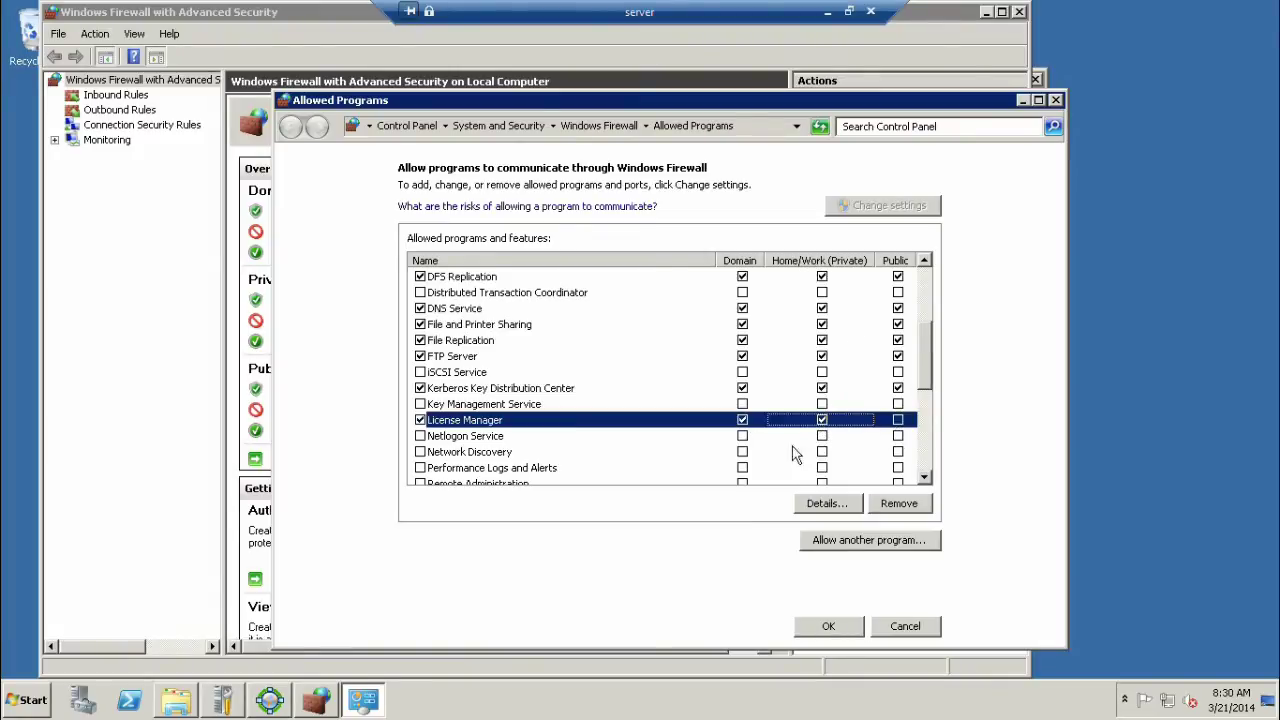
{"action": "left_click", "coordinate": [829, 626]}
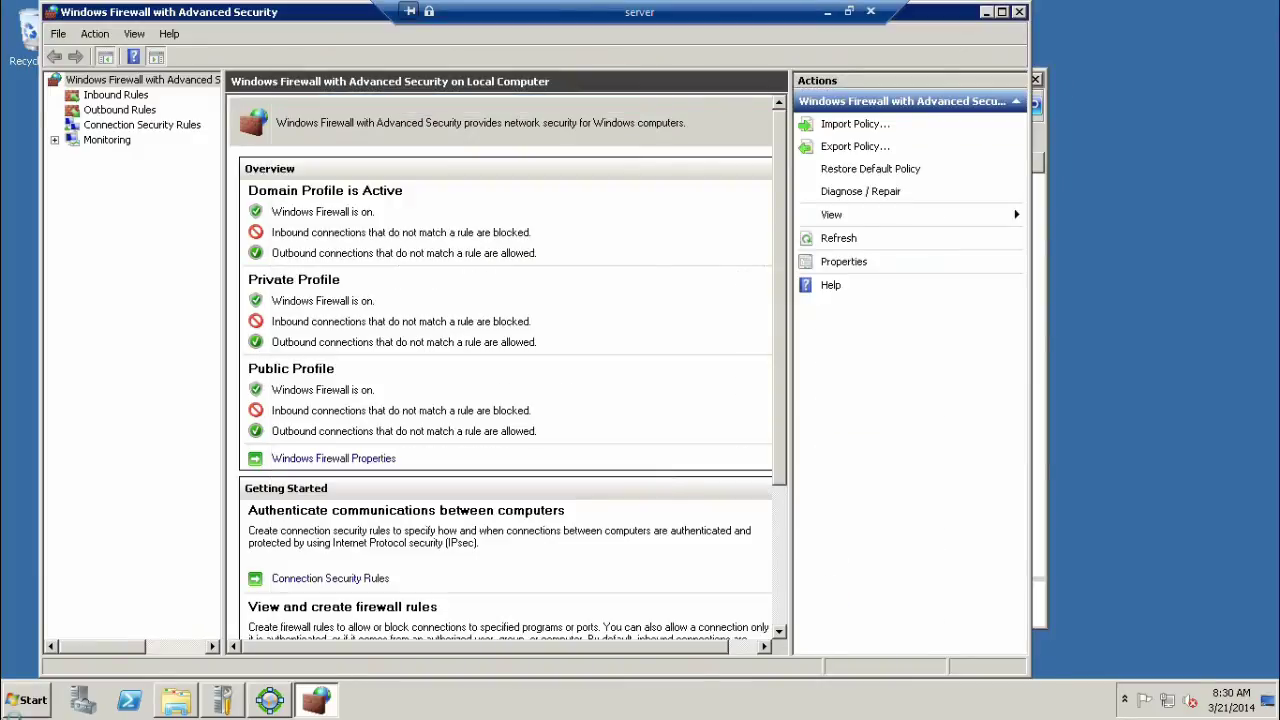
On the server, drag the User Account Control slider to Never notify and apply it
{"action": "left_click", "coordinate": [22, 700]}
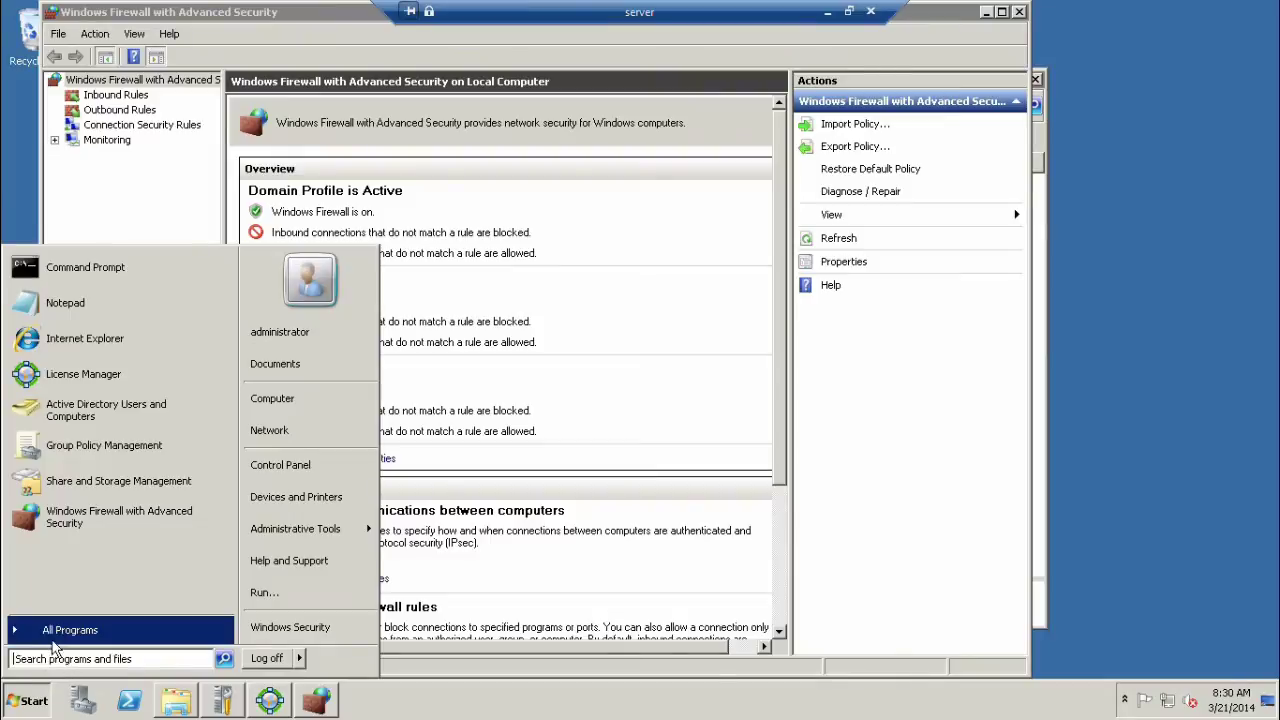
{"action": "left_click", "coordinate": [285, 465]}
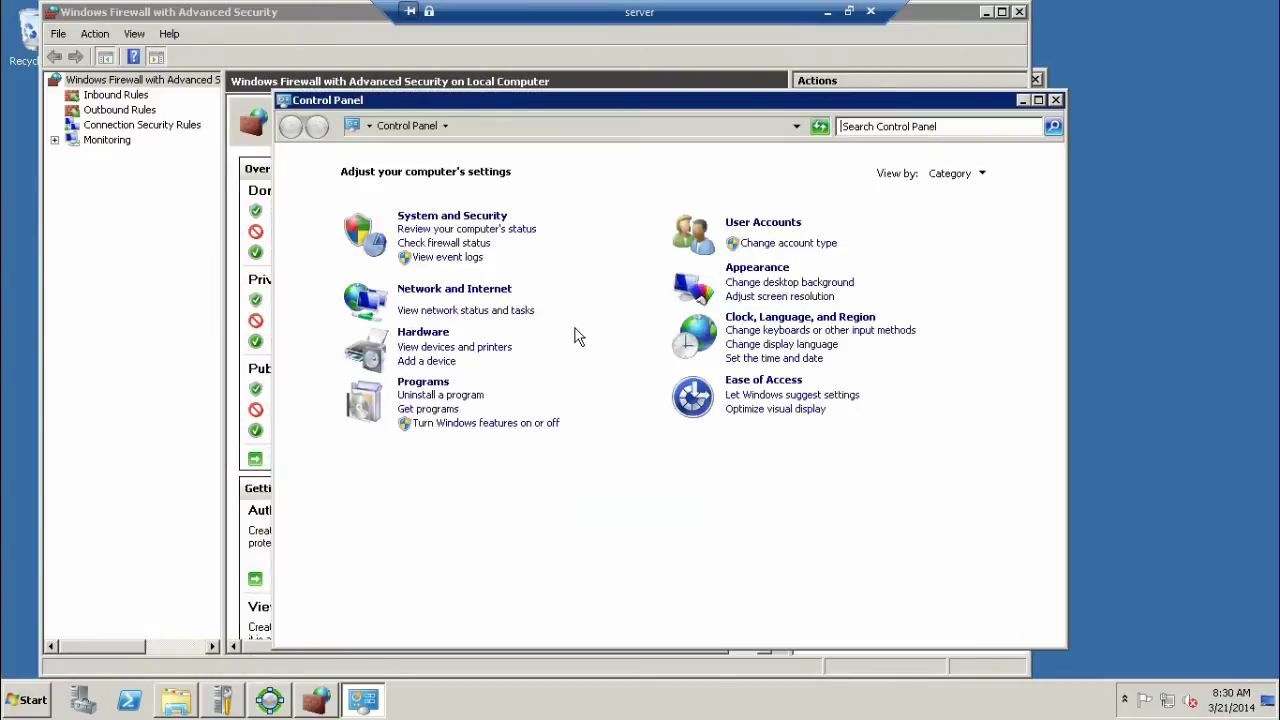
{"action": "left_click", "coordinate": [752, 222]}
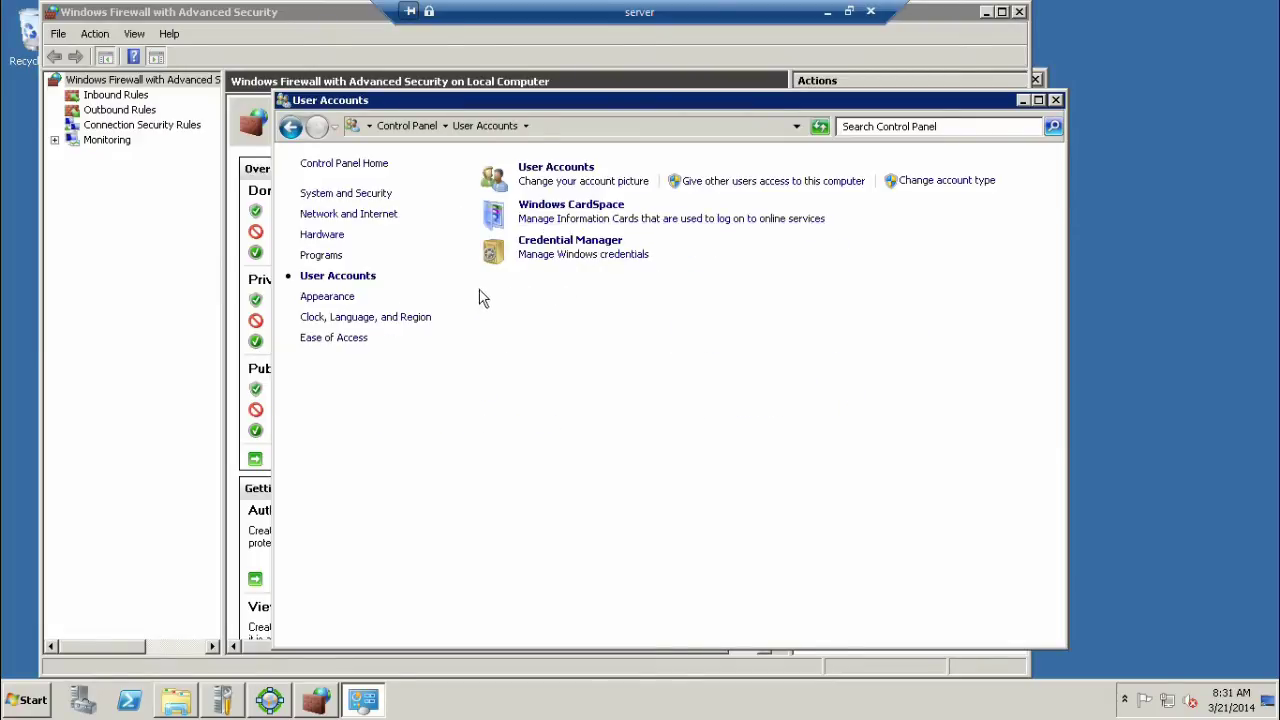
{"action": "left_click", "coordinate": [539, 168]}
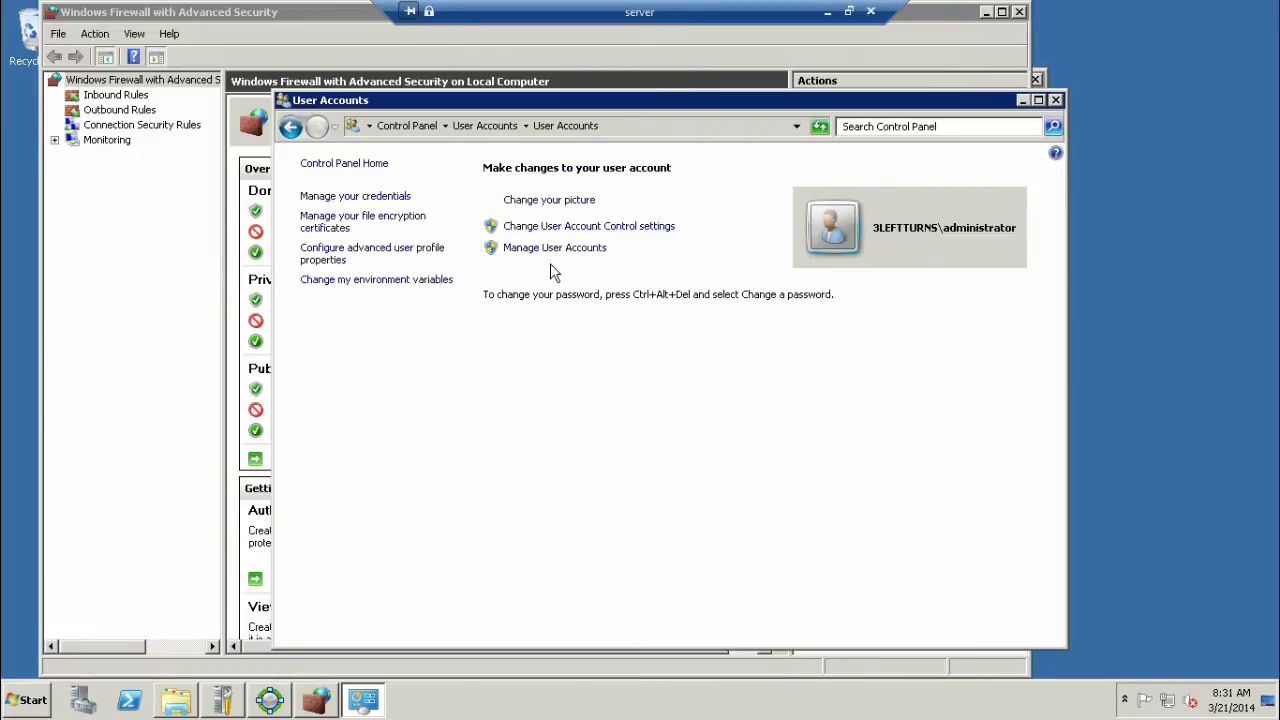
{"action": "left_click", "coordinate": [530, 231]}
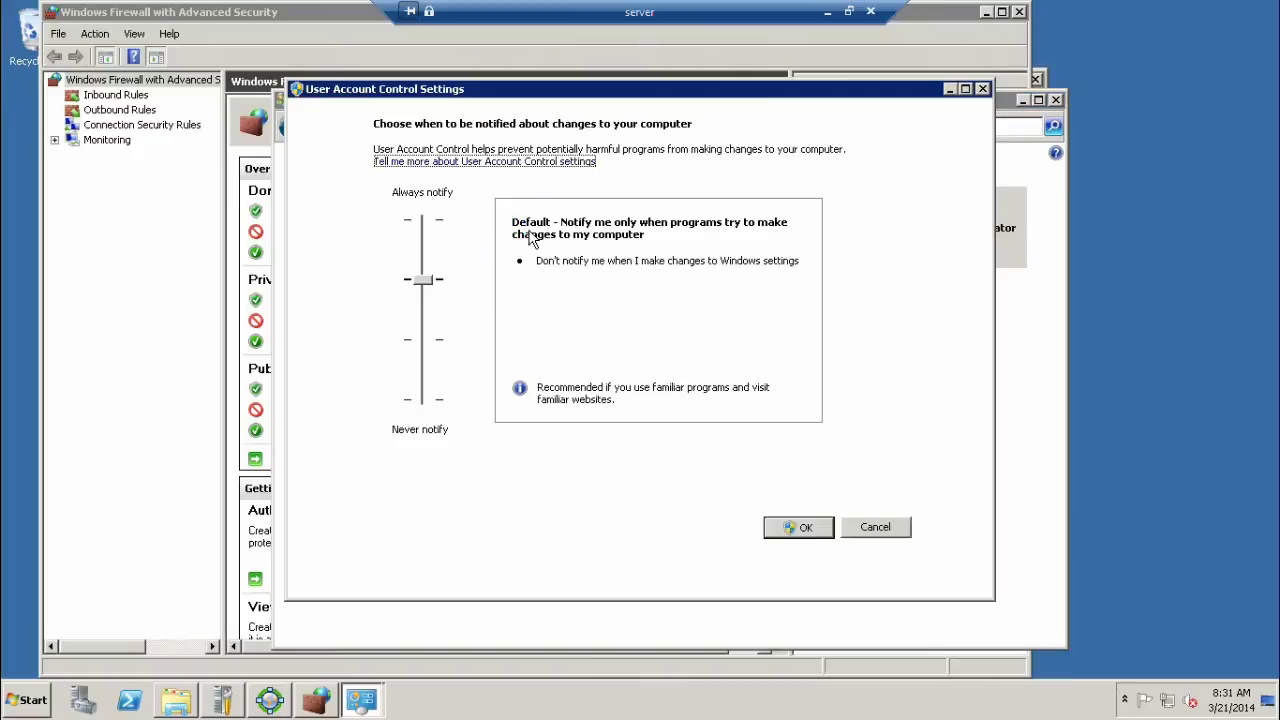
{"action": "left_click_drag", "start_coordinate": [424, 282], "coordinate": [423, 400]}
{"action": "left_click", "coordinate": [782, 530]}
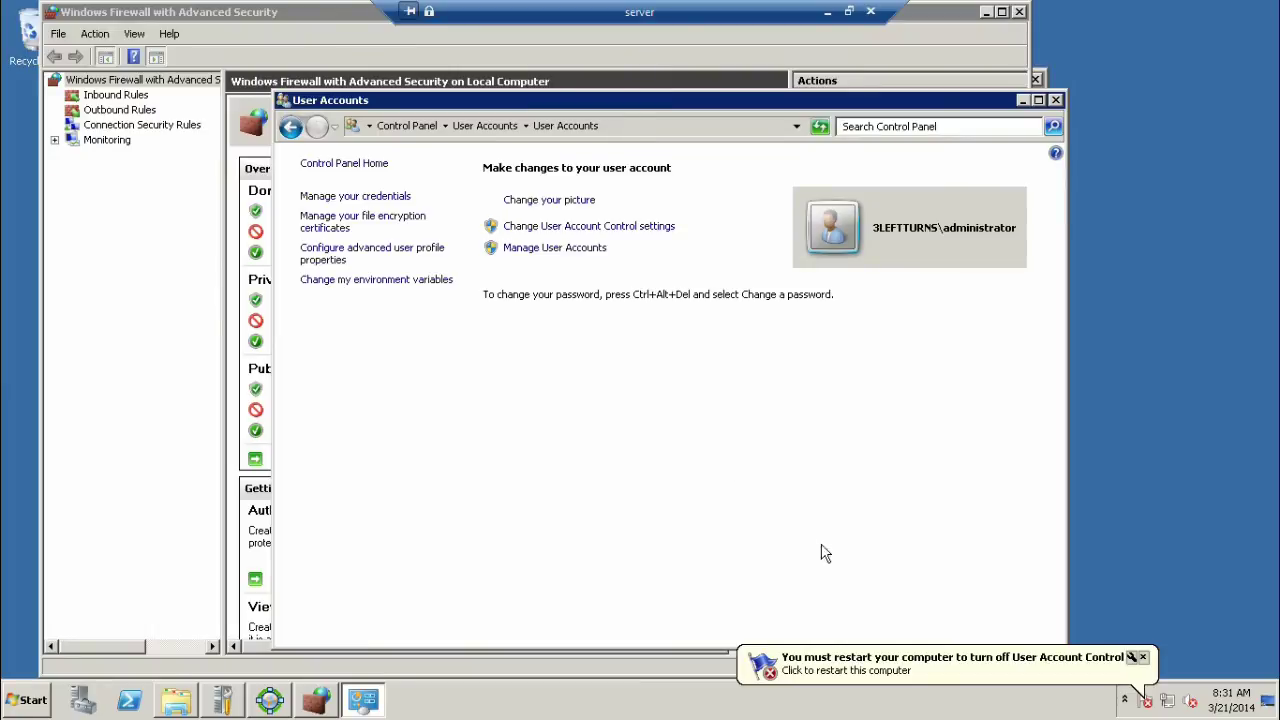
{"action": "left_click", "coordinate": [917, 680]}
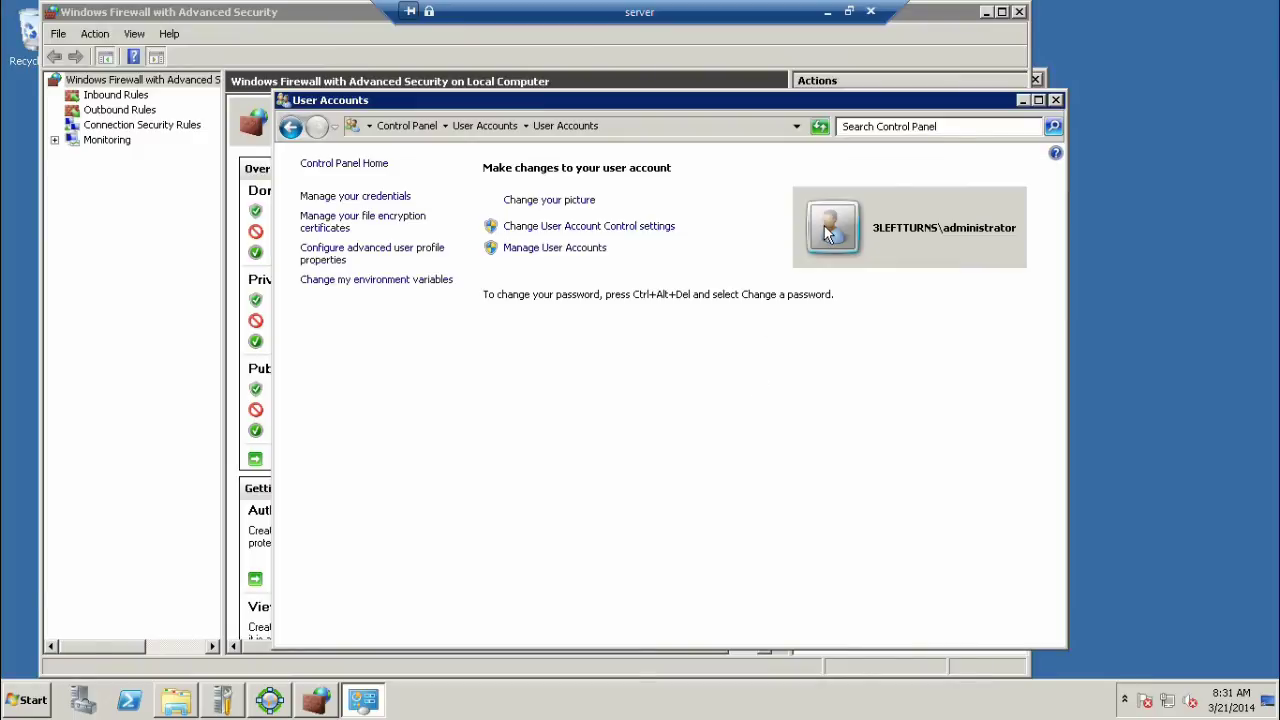
On the client, set User Account Control to Never notify through Control Panel
{"action": "left_click", "coordinate": [827, 12]}
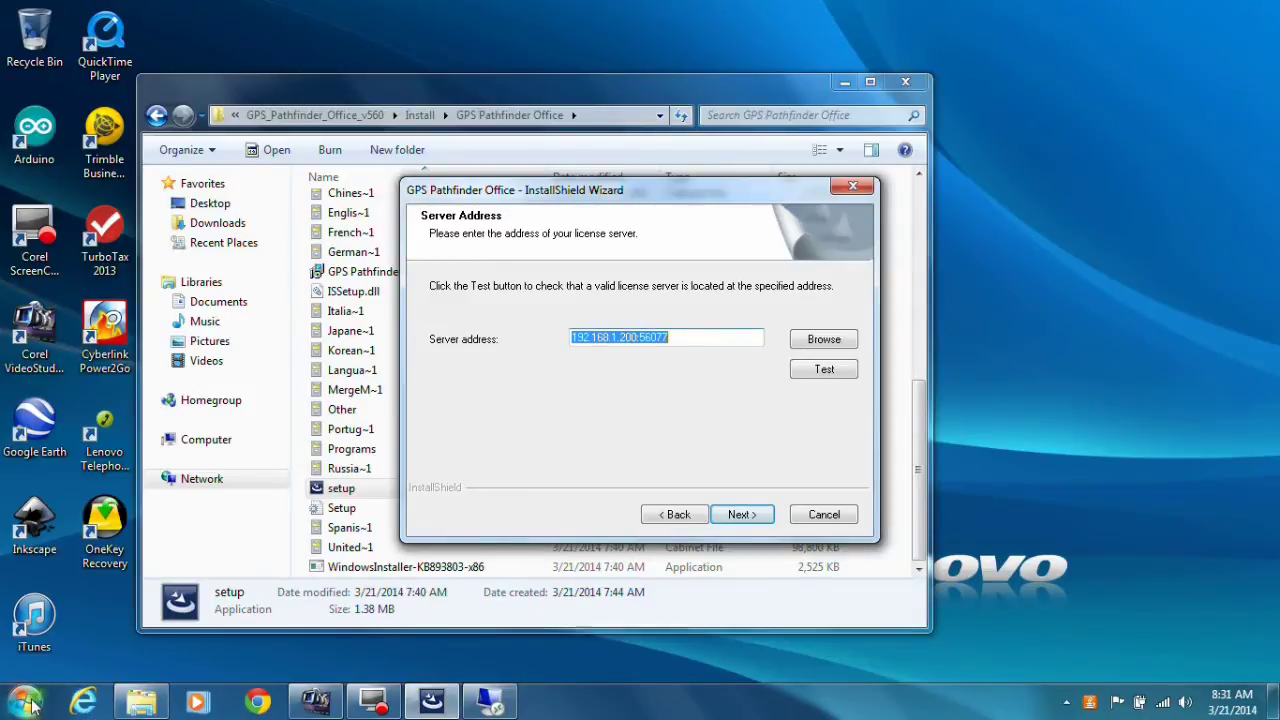
{"action": "left_click", "coordinate": [25, 702]}
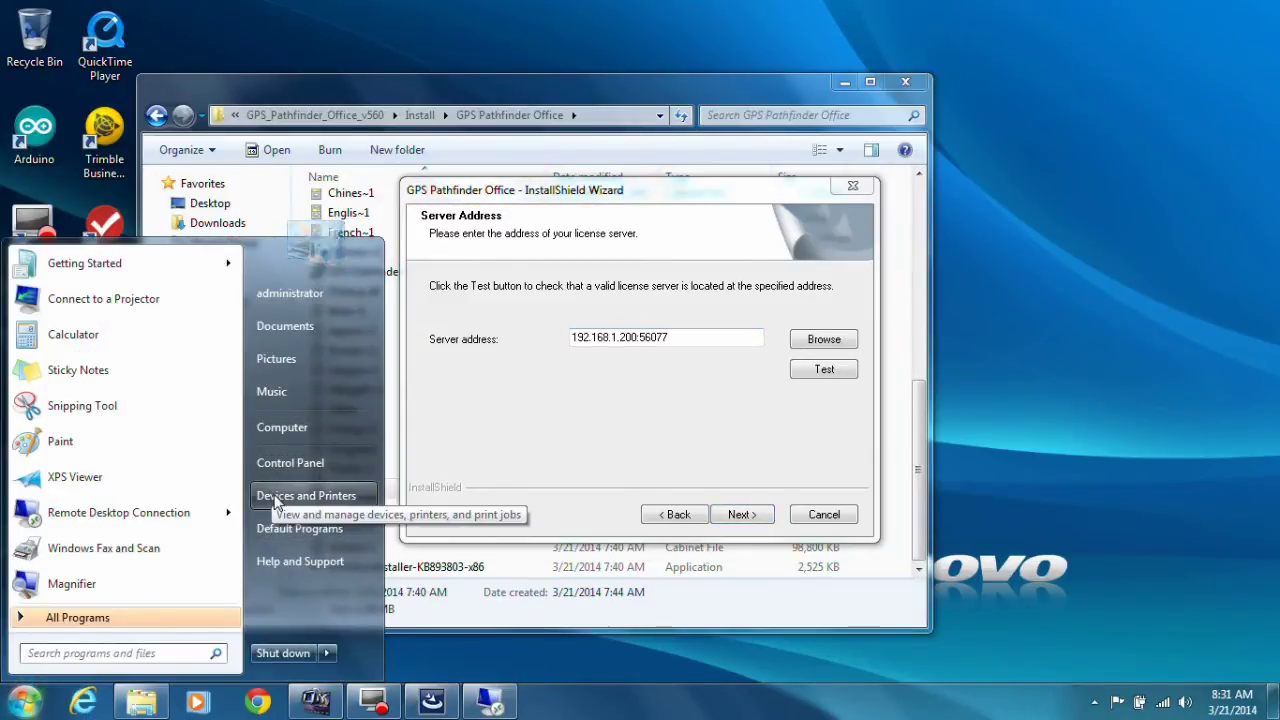
{"action": "left_click", "coordinate": [505, 350]}
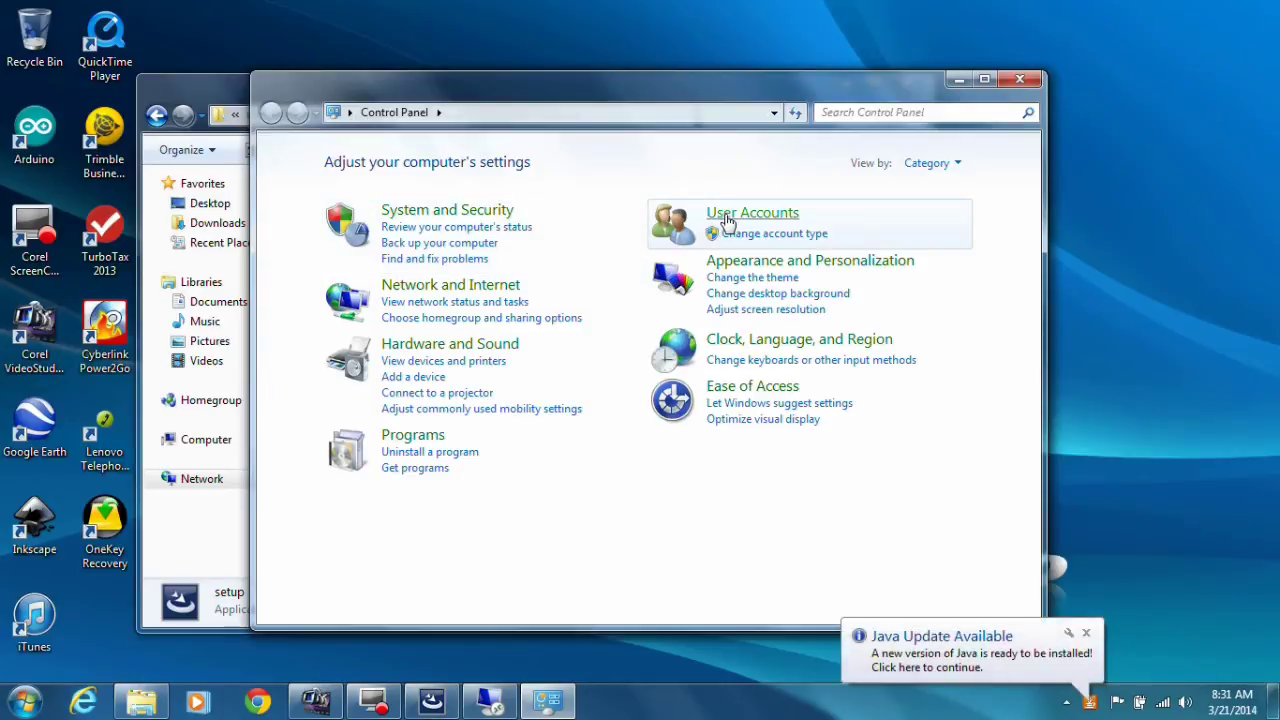
{"action": "left_click", "coordinate": [726, 220]}
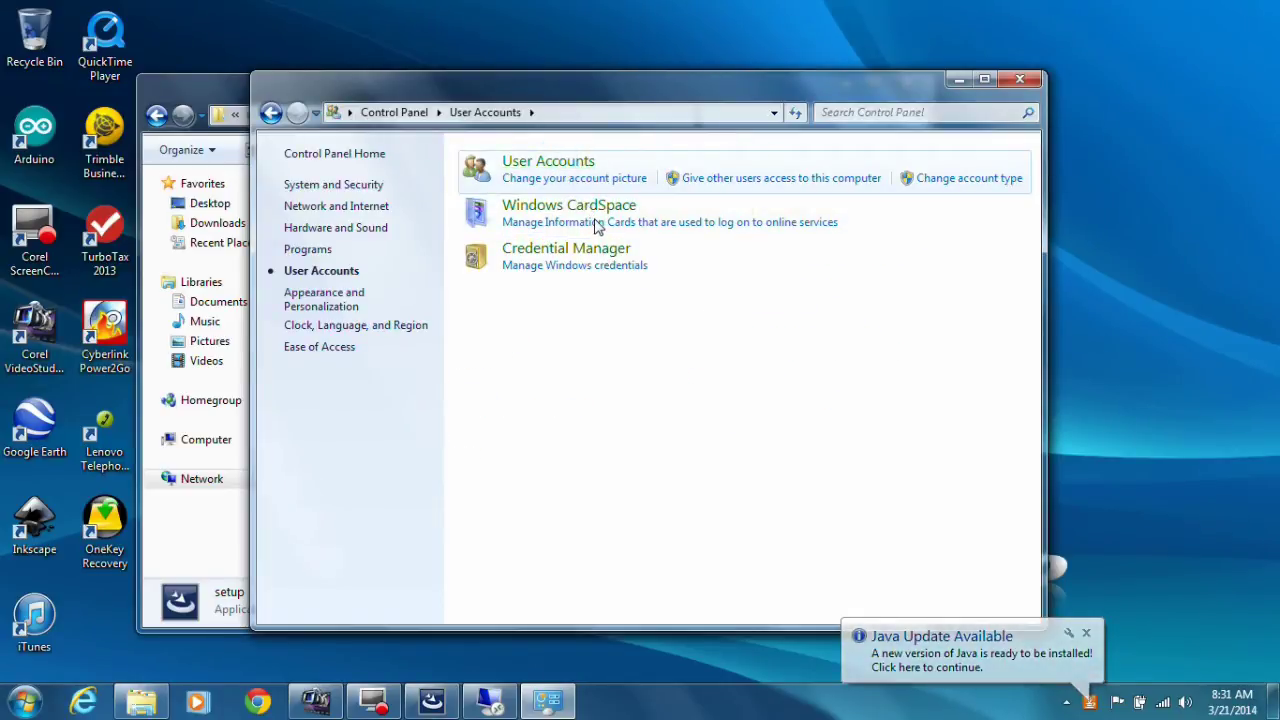
{"action": "left_click", "coordinate": [535, 165]}
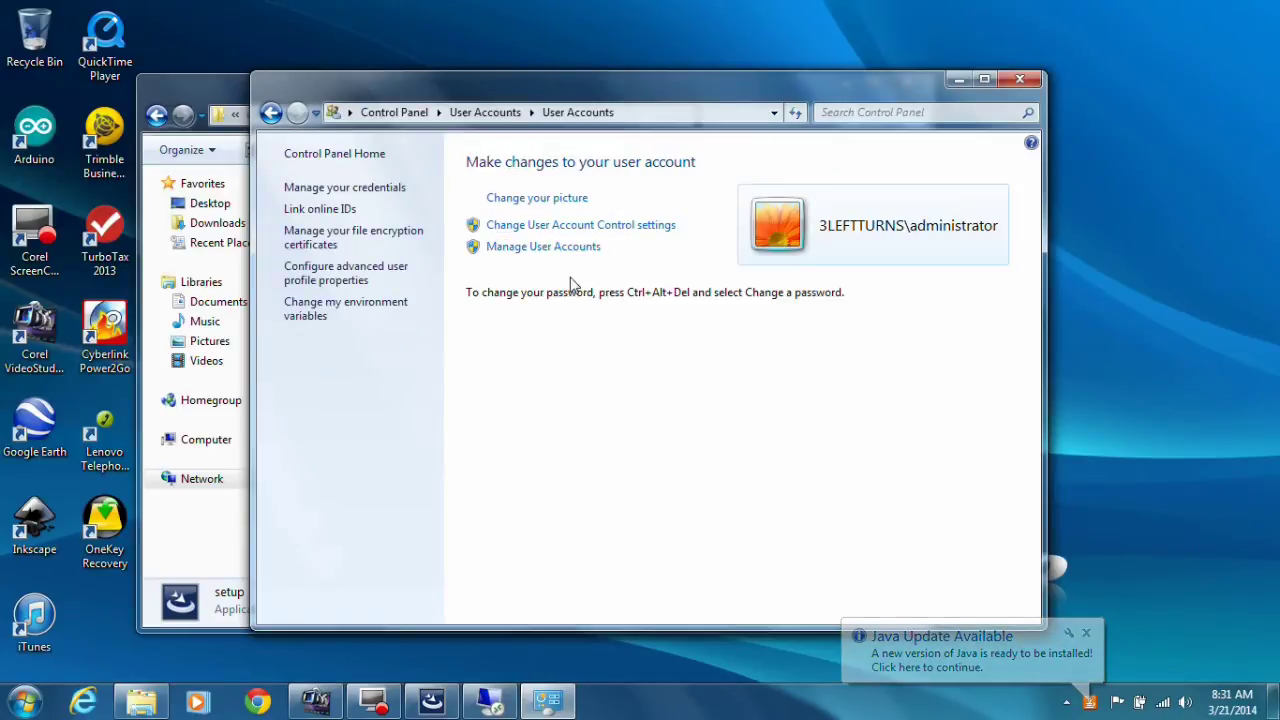
{"action": "left_click", "coordinate": [533, 226]}
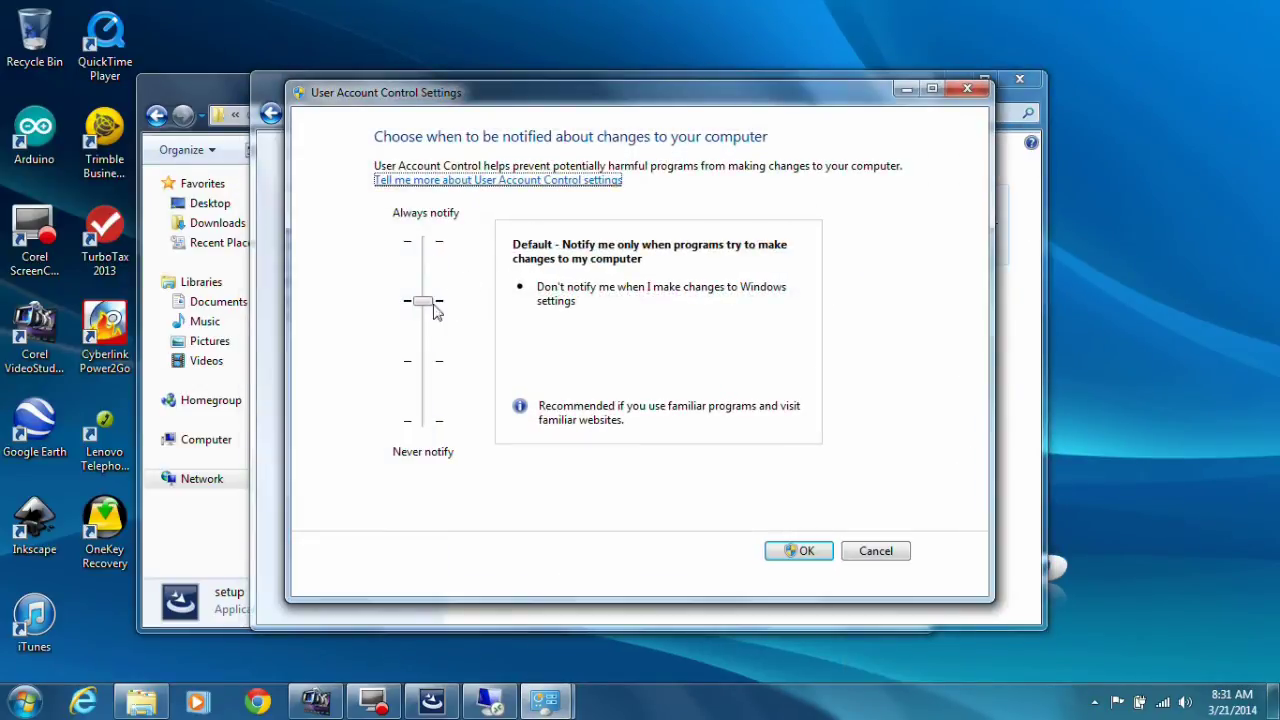
{"action": "left_click_drag", "start_coordinate": [430, 310], "coordinate": [430, 426]}
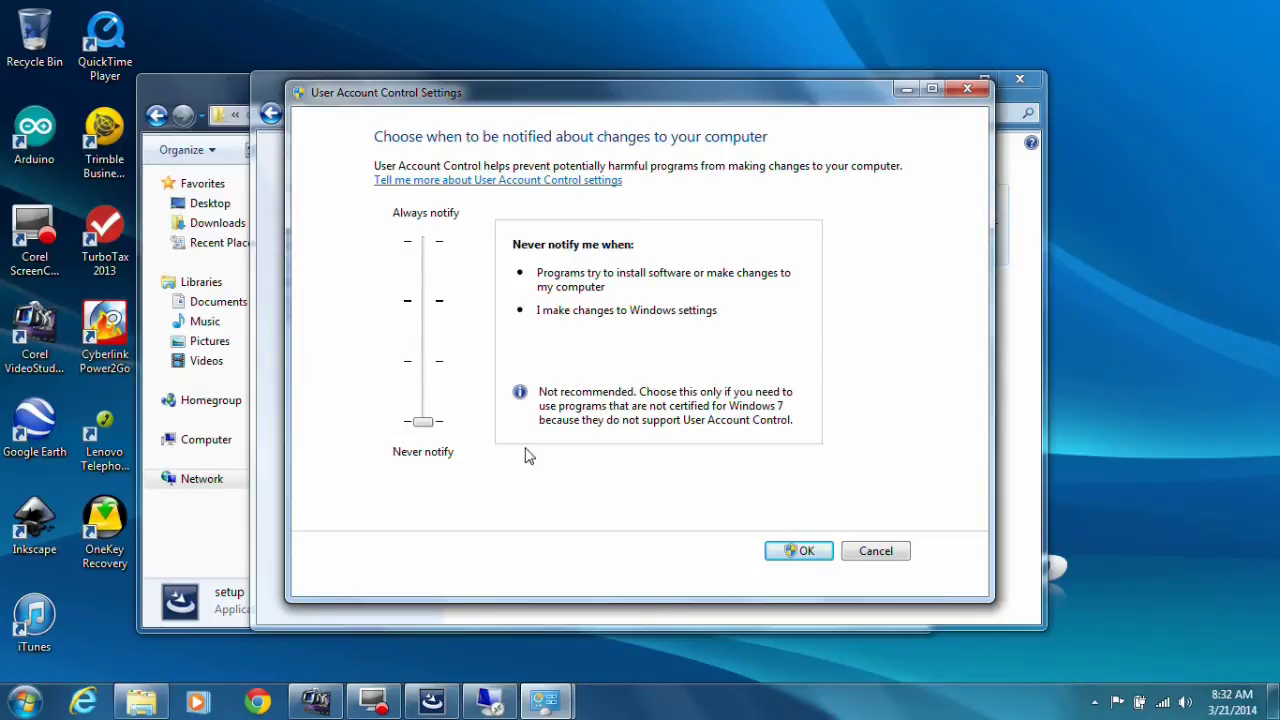
{"action": "left_click", "coordinate": [800, 552]}
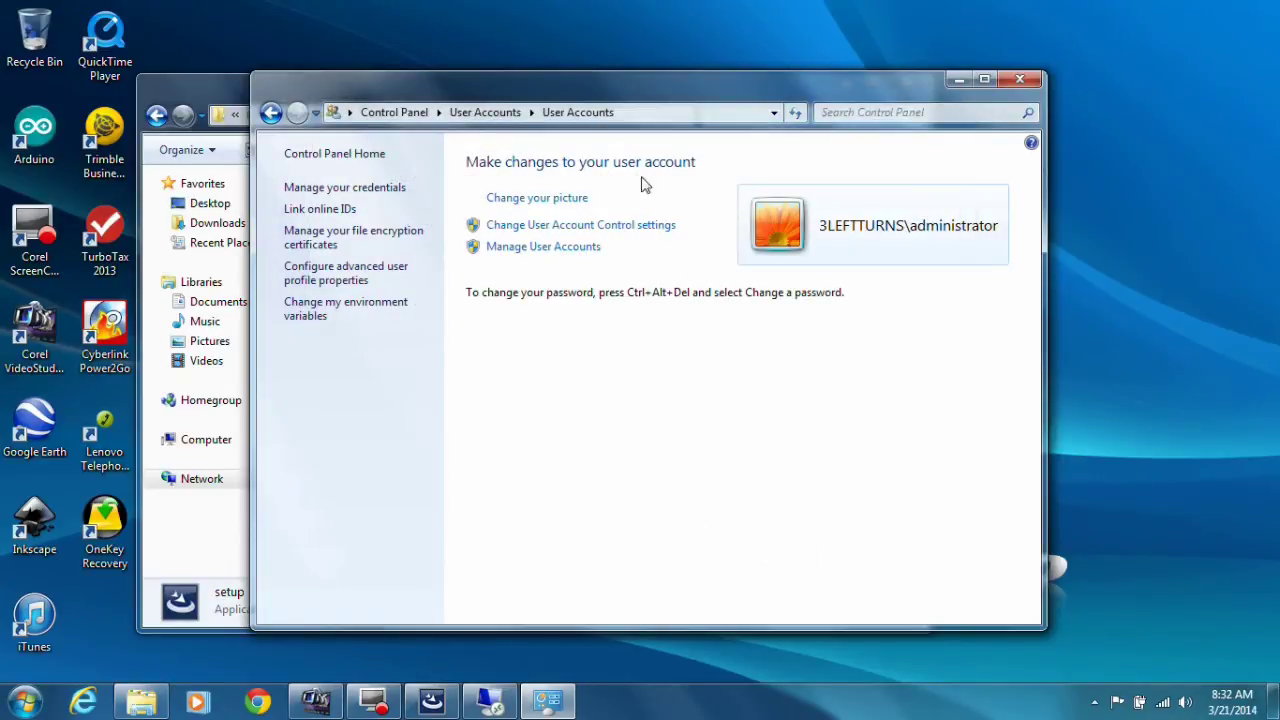
Retest the license server 192.168.1.200:56077 in the installer and dismiss the not-found warning
{"action": "left_click", "coordinate": [957, 79]}
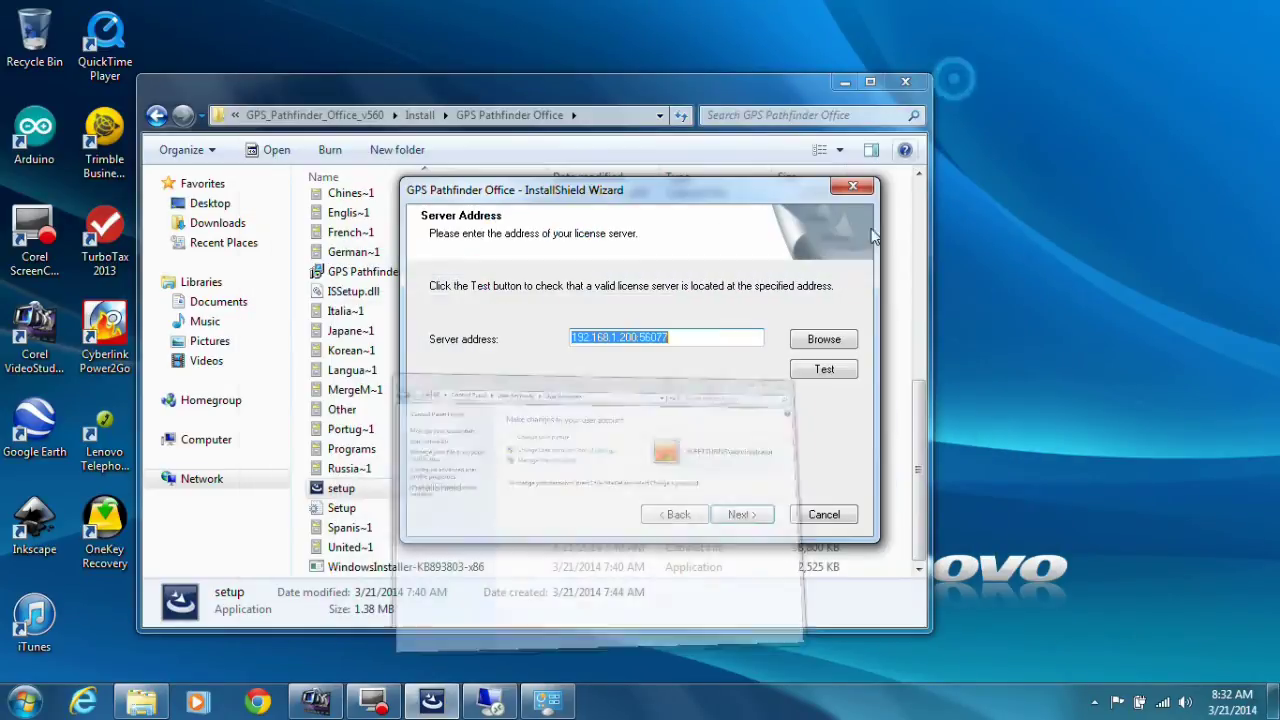
{"action": "left_click", "coordinate": [820, 369]}
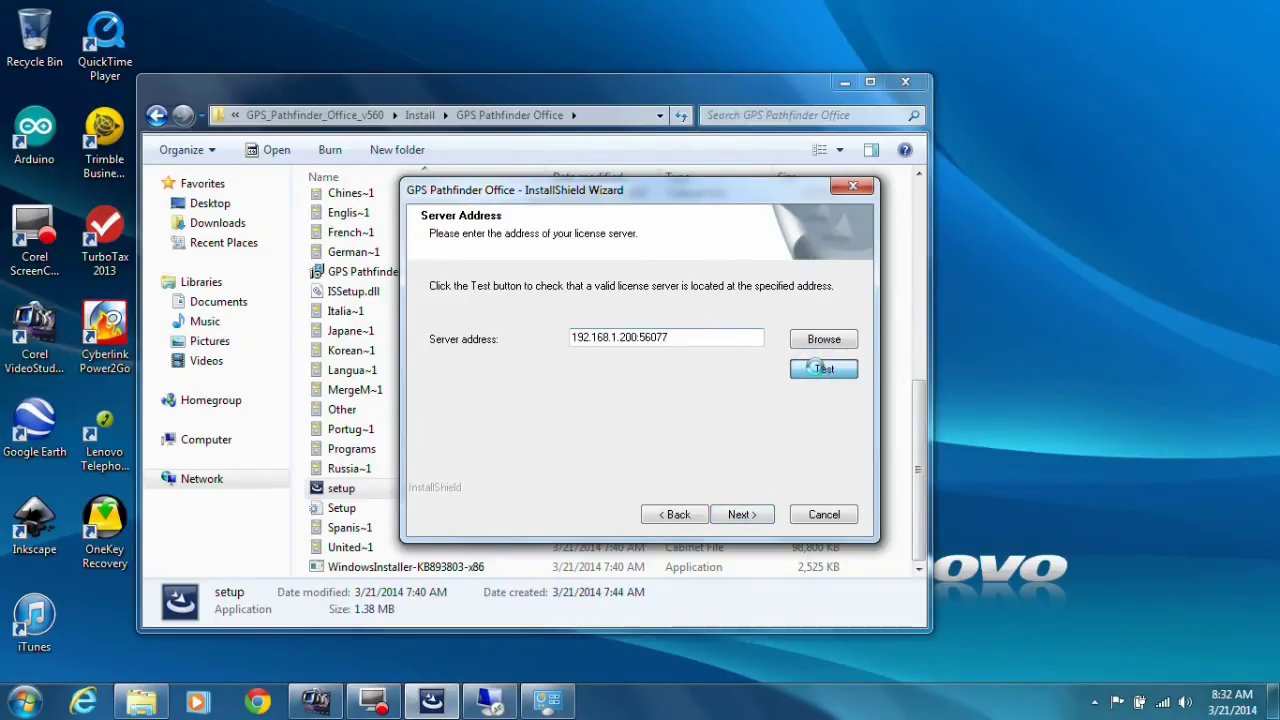
{"action": "left_click", "coordinate": [814, 424]}
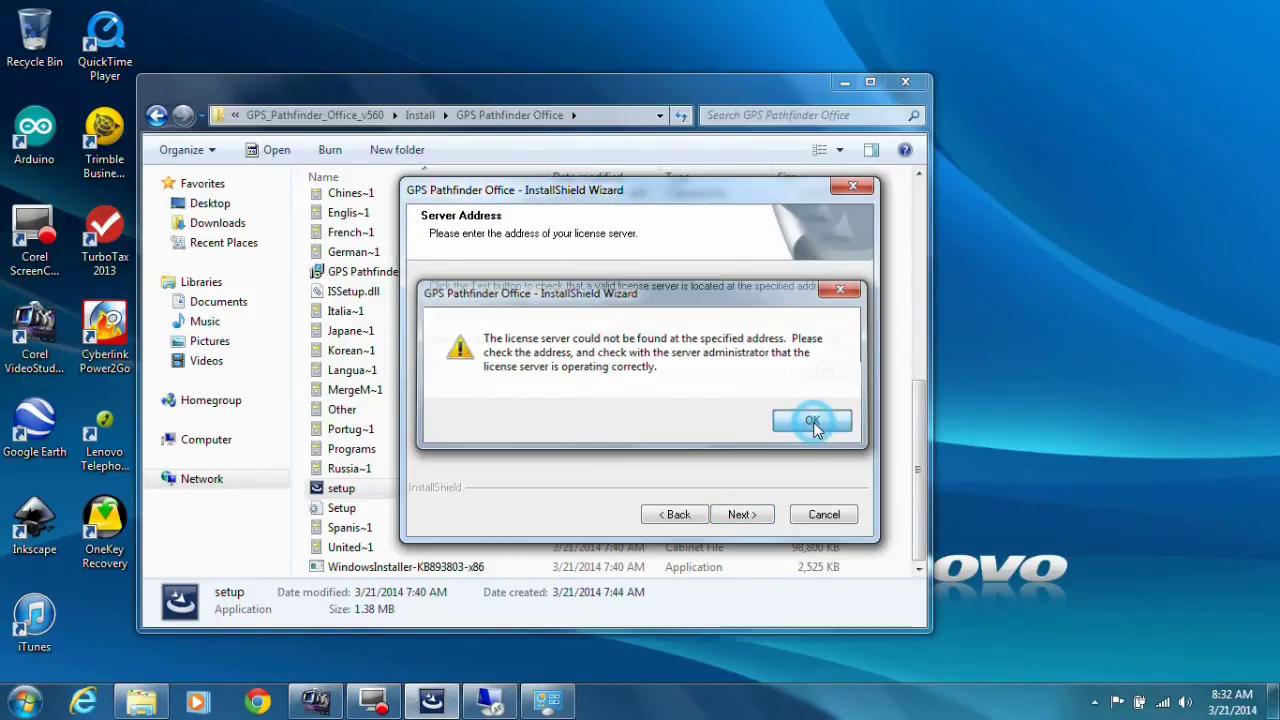
On the server, close User Accounts and restart the license service bound to 192.168.1.200
{"action": "left_click", "coordinate": [505, 703]}
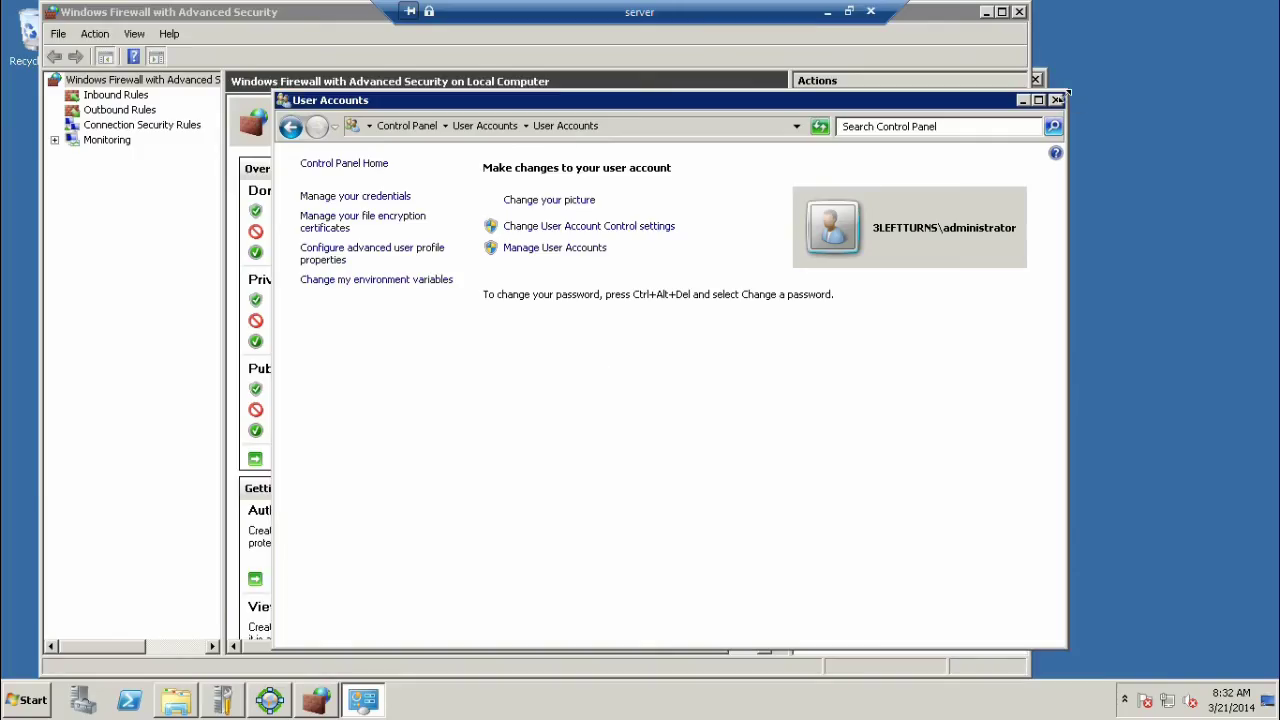
{"action": "left_click", "coordinate": [1056, 100]}
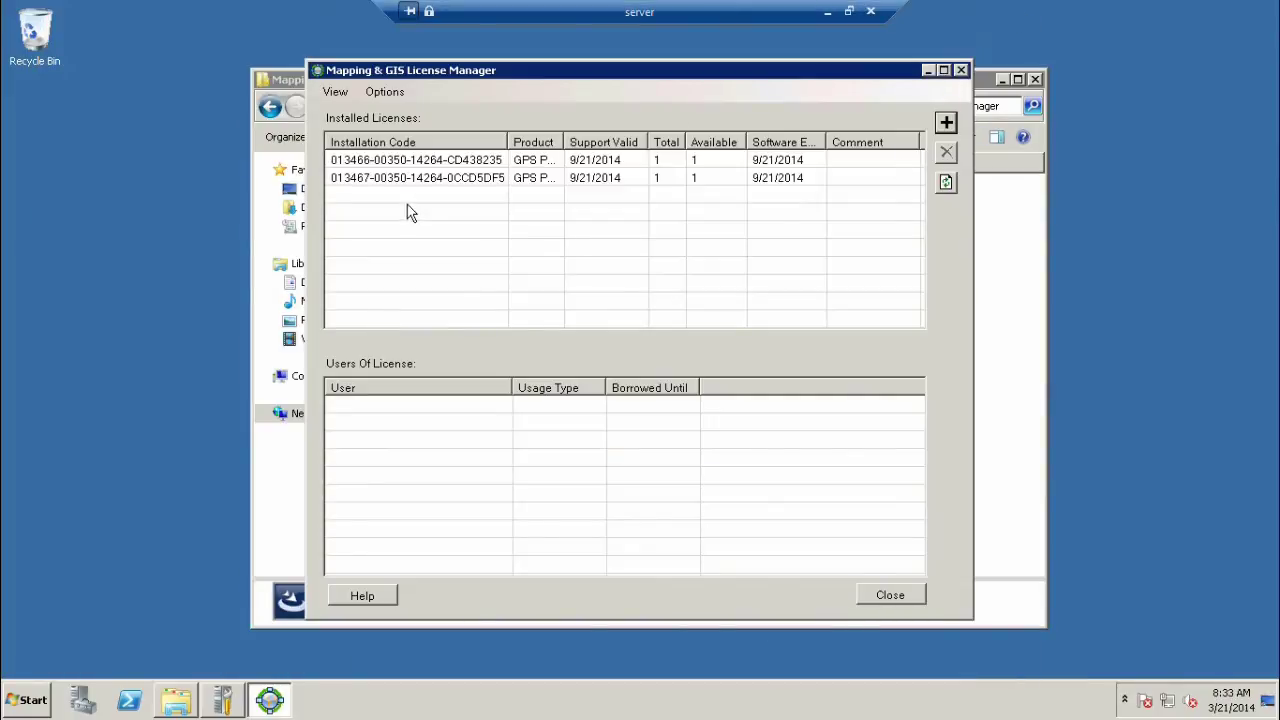
{"action": "left_click", "coordinate": [378, 91]}
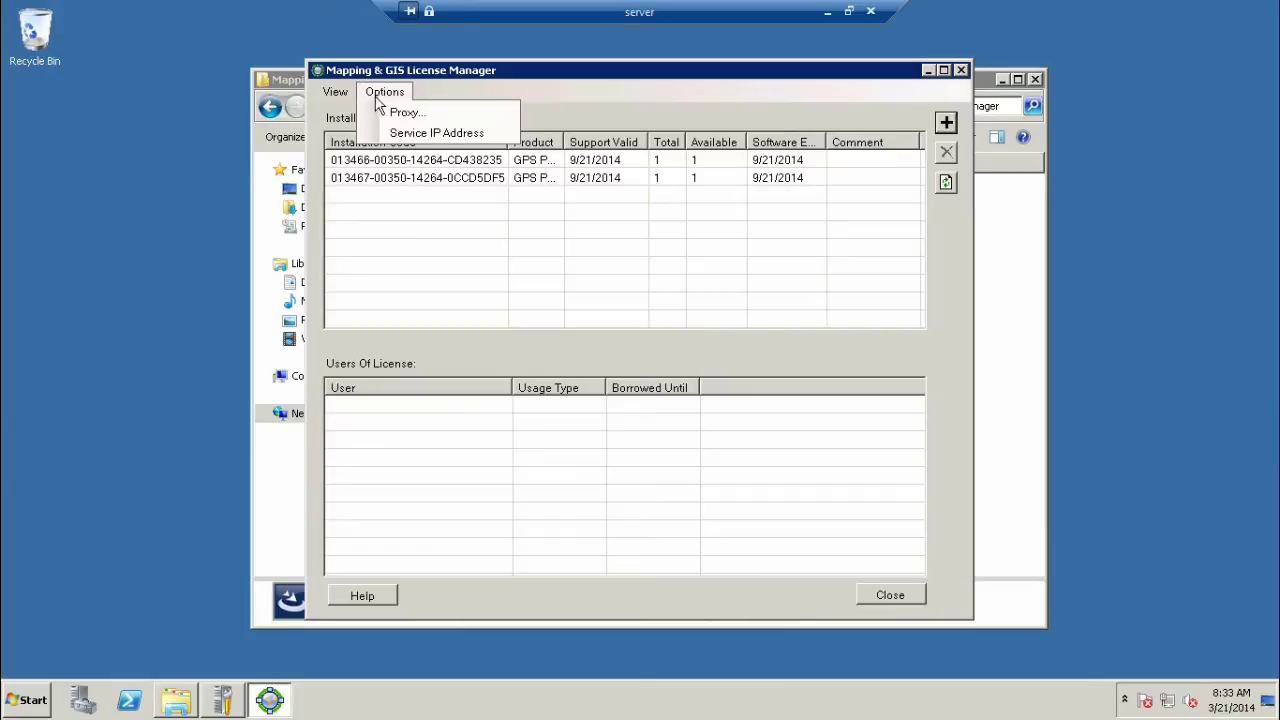
{"action": "left_click", "coordinate": [386, 132]}
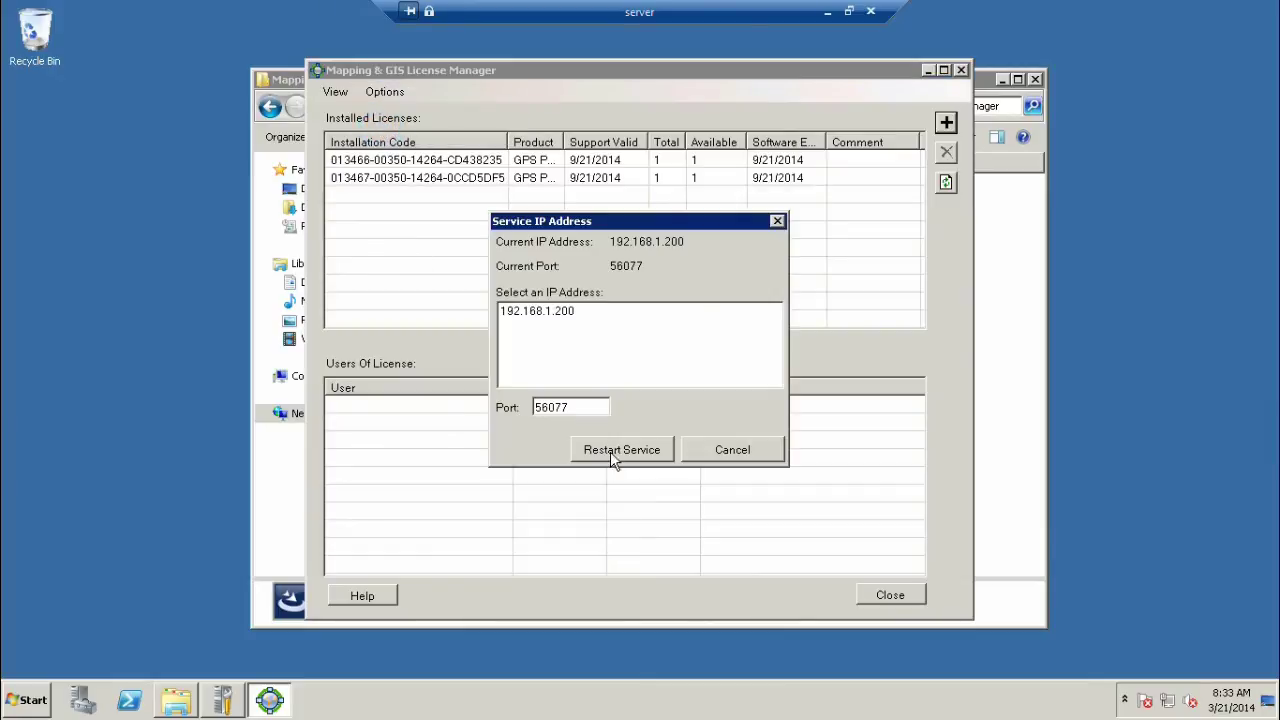
{"action": "left_click", "coordinate": [614, 458]}
{"action": "left_click", "coordinate": [536, 311]}
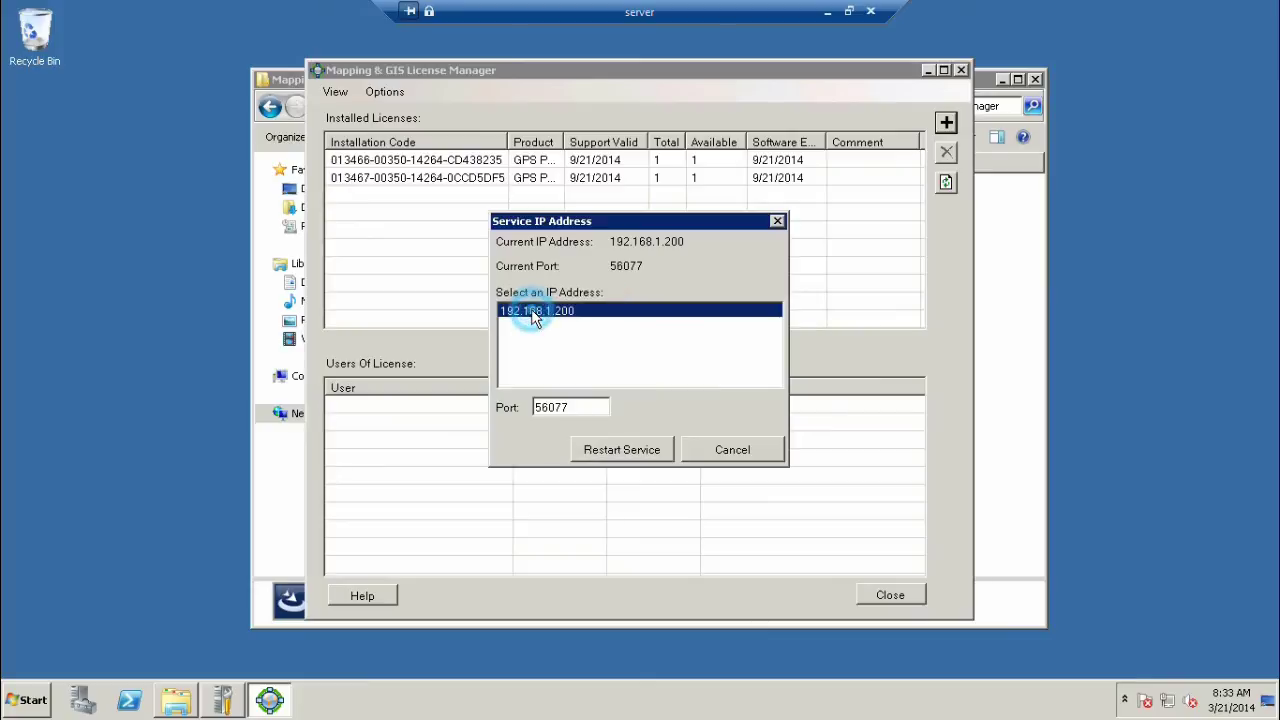
{"action": "left_click", "coordinate": [594, 450]}
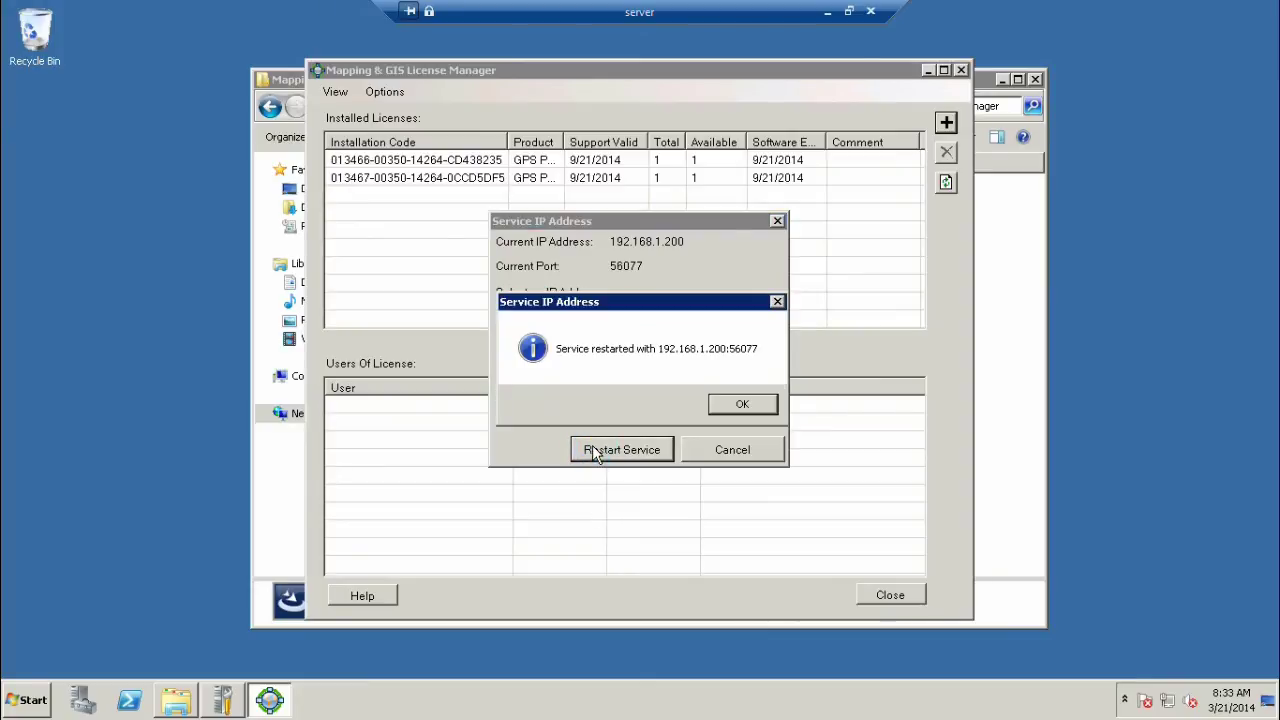
{"action": "left_click", "coordinate": [752, 402]}
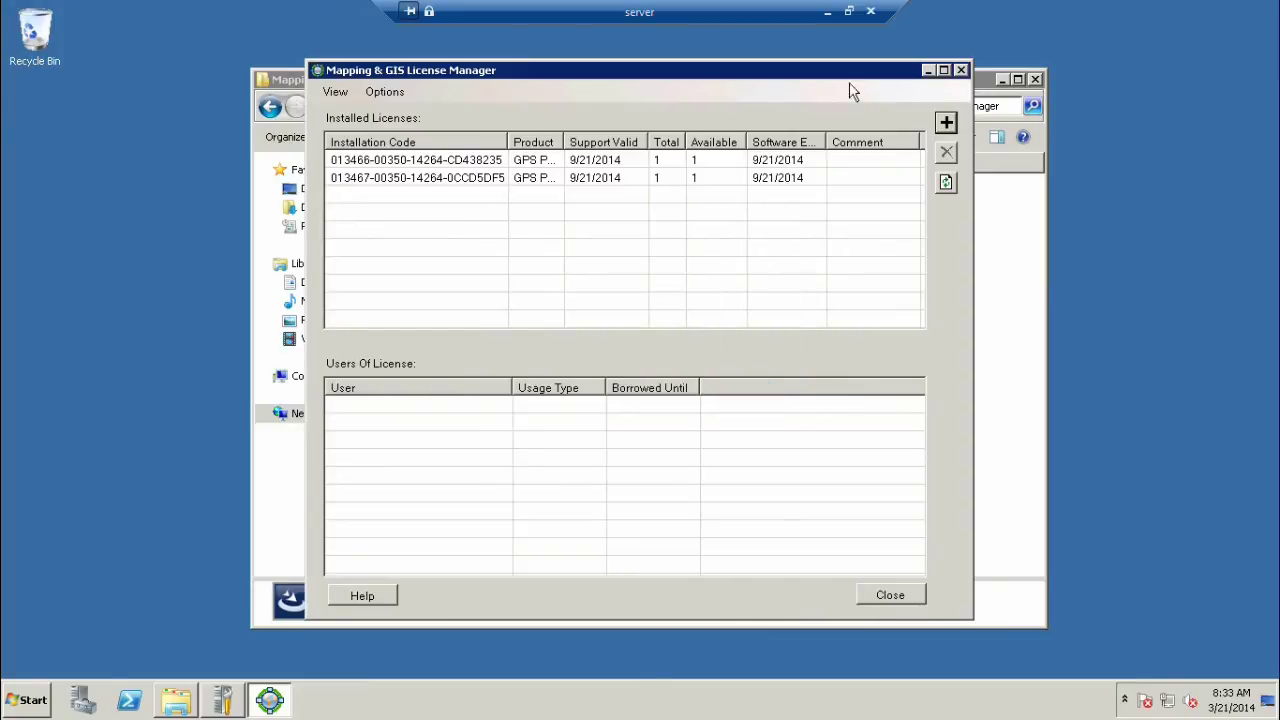
{"action": "left_click", "coordinate": [828, 12]}
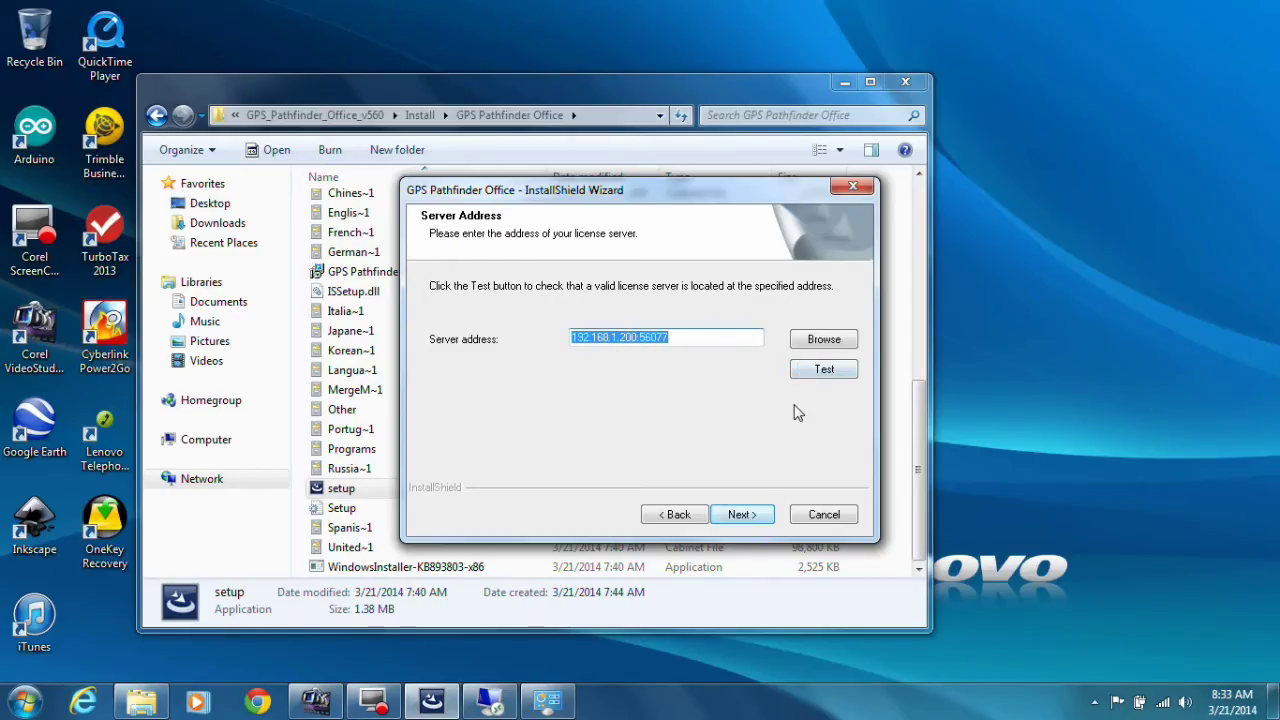
Retest the license server, dismiss the server-not-found error, and restart the remote server machine
{"action": "left_click", "coordinate": [812, 372]}
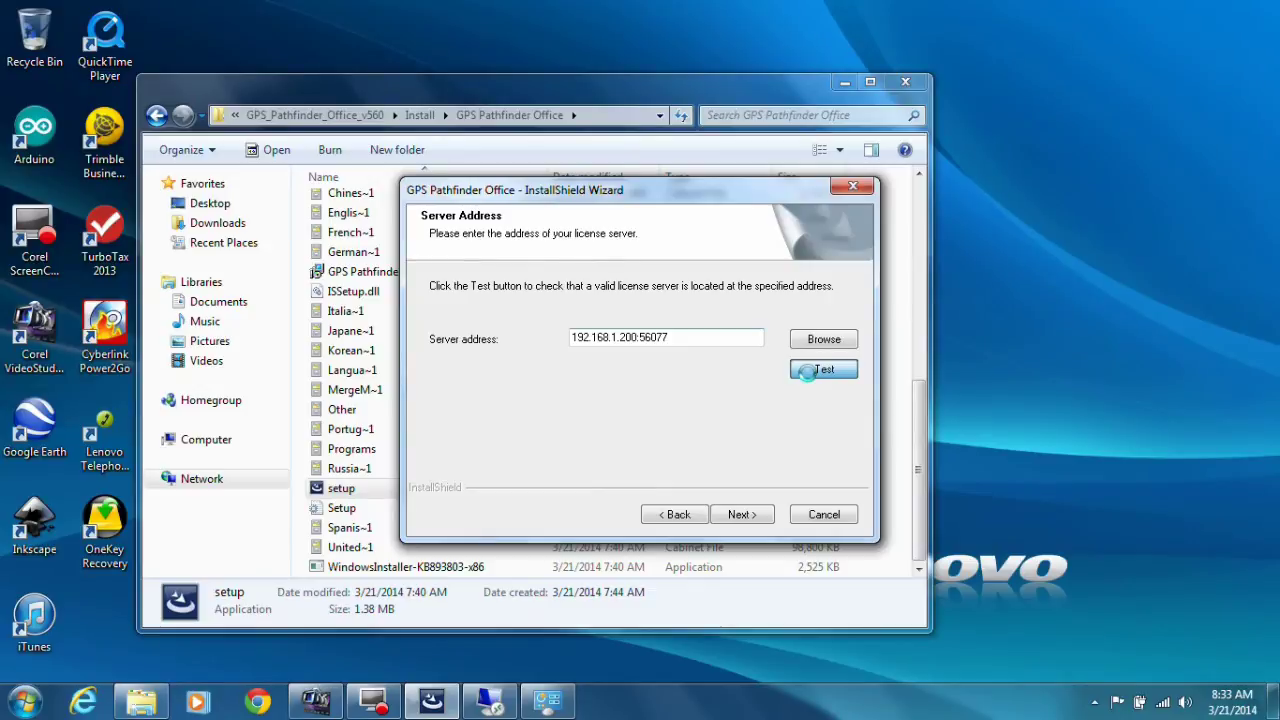
{"action": "left_click", "coordinate": [815, 420]}
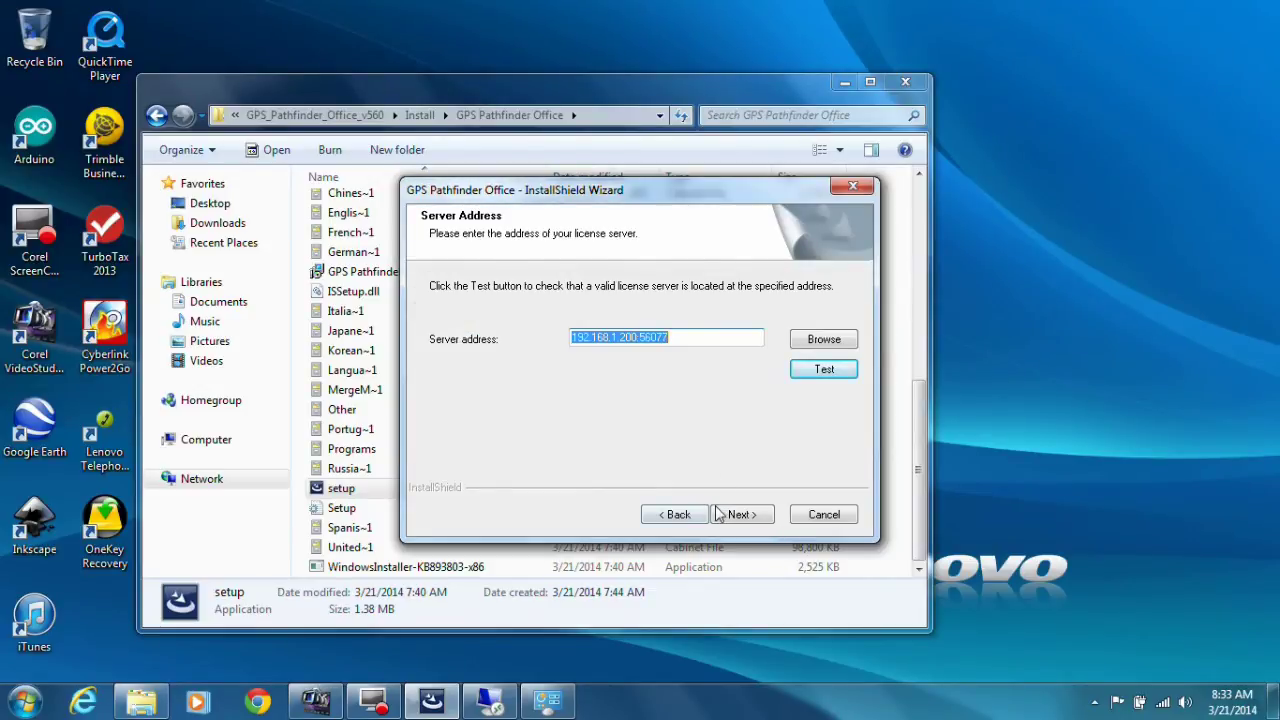
{"action": "left_click", "coordinate": [490, 700]}
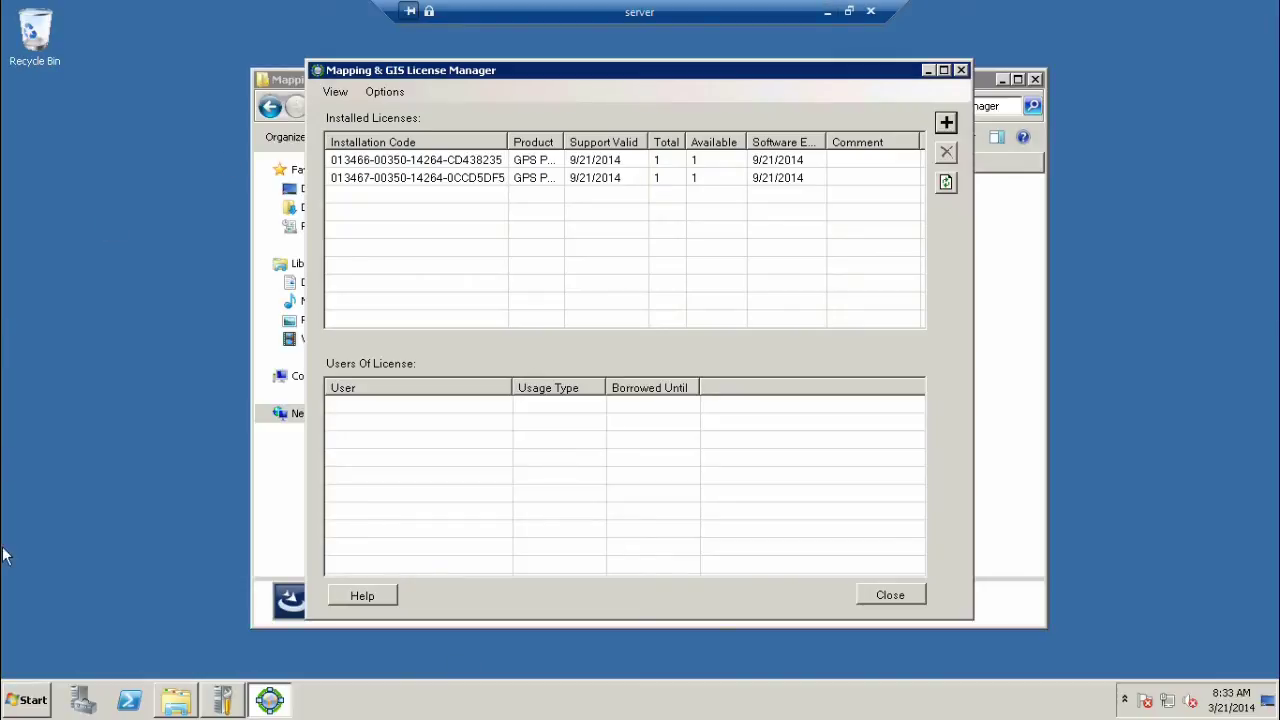
{"action": "left_click", "coordinate": [27, 700]}
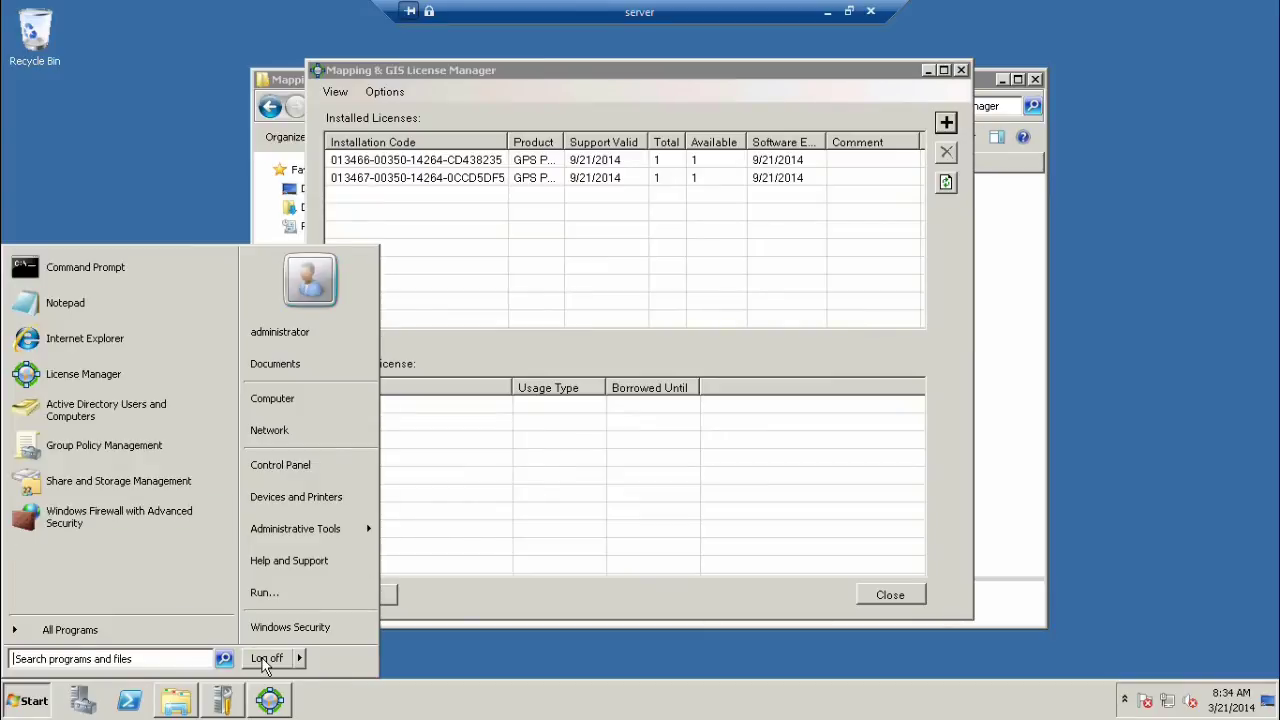
{"action": "mouse_move", "coordinate": [300, 658]}
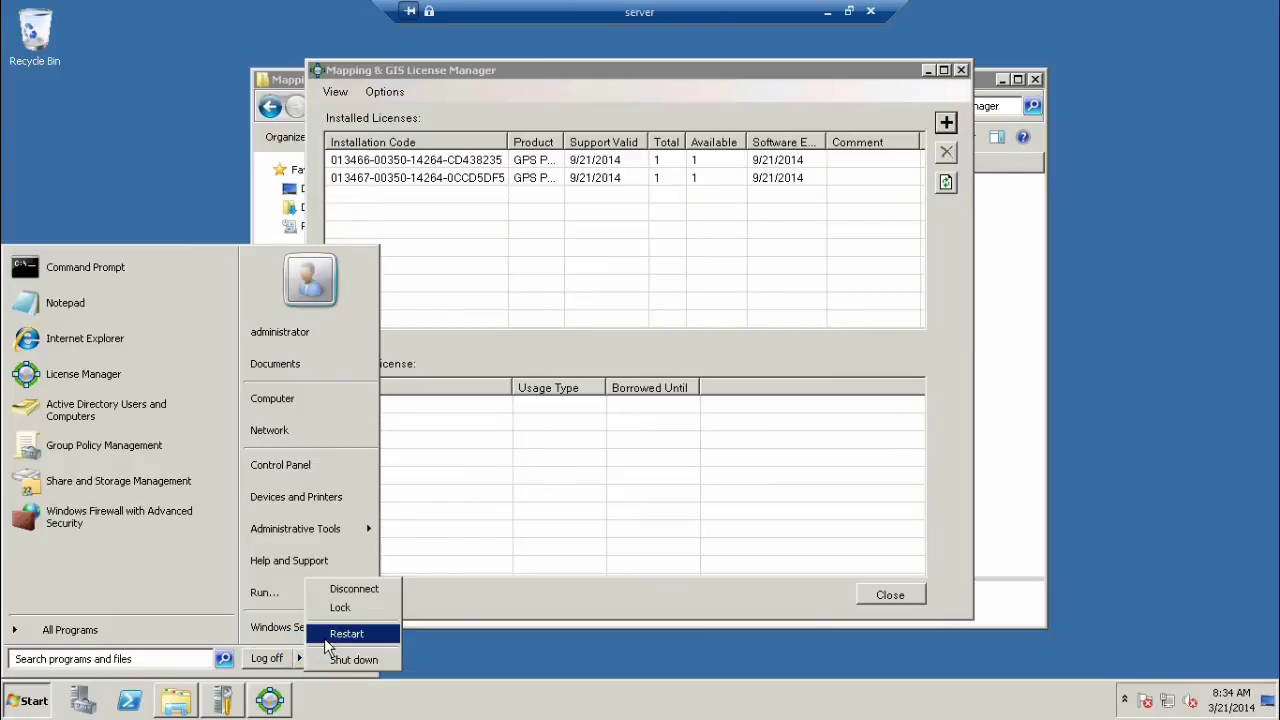
{"action": "left_click", "coordinate": [330, 635]}
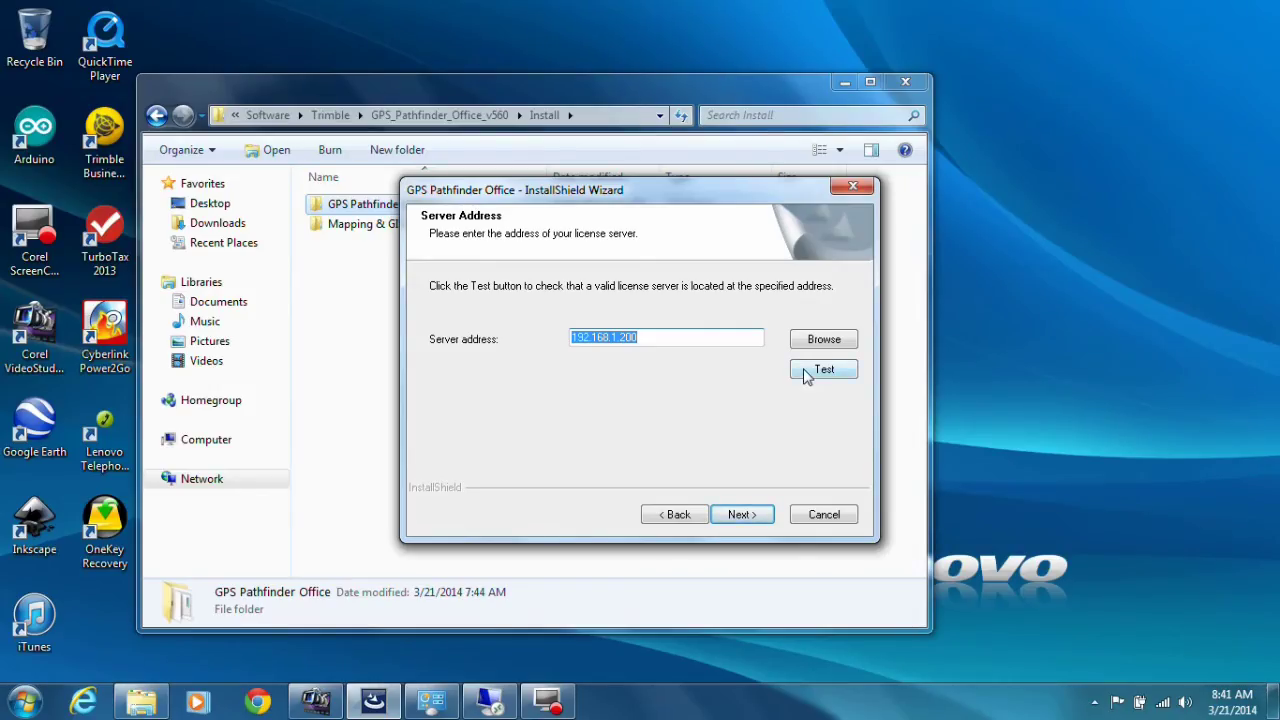
Test the license server at 192.168.1.200 twice, confirming it is found, then view the server's outbound firewall rules
{"action": "left_click", "coordinate": [806, 375]}
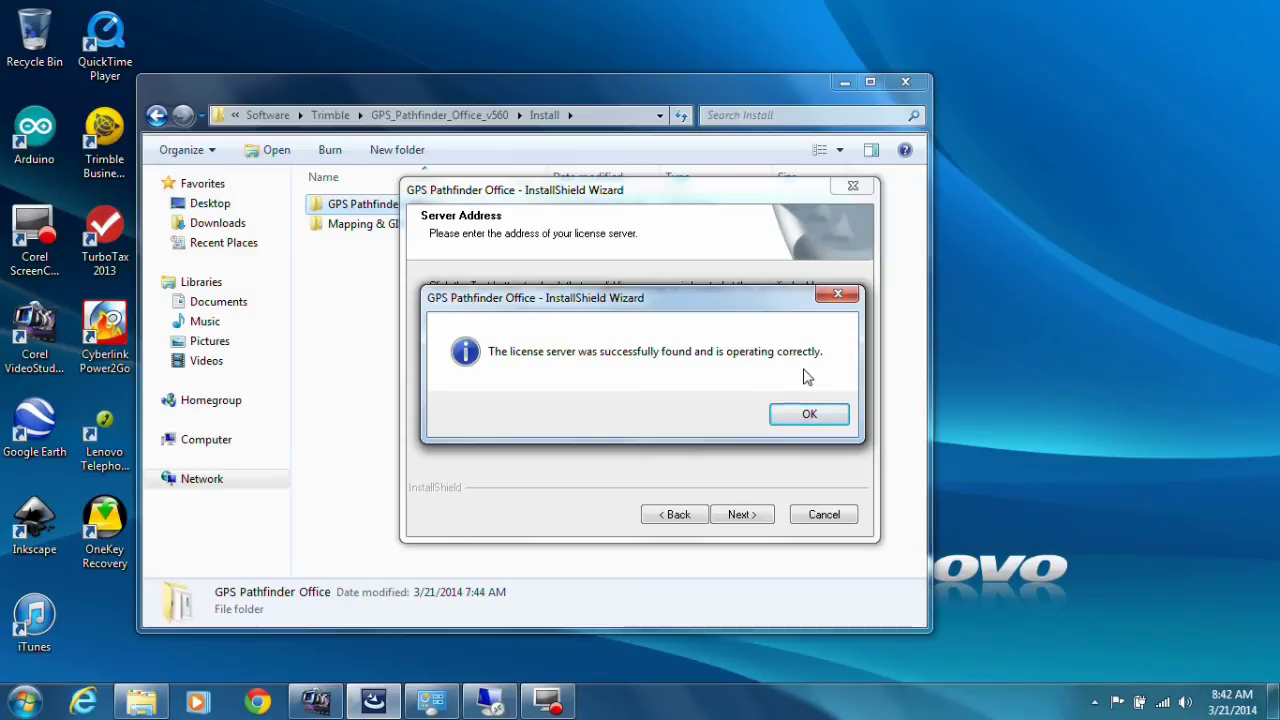
{"action": "left_click", "coordinate": [801, 412]}
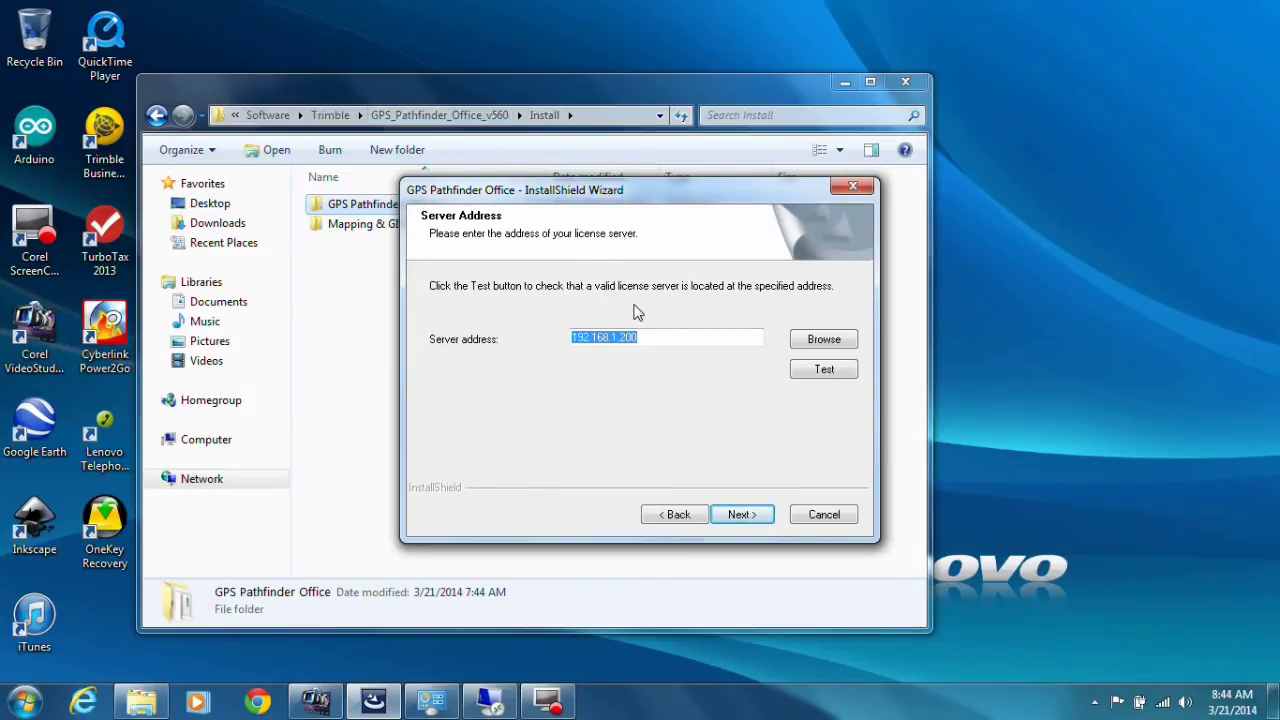
{"action": "left_click", "coordinate": [808, 373]}
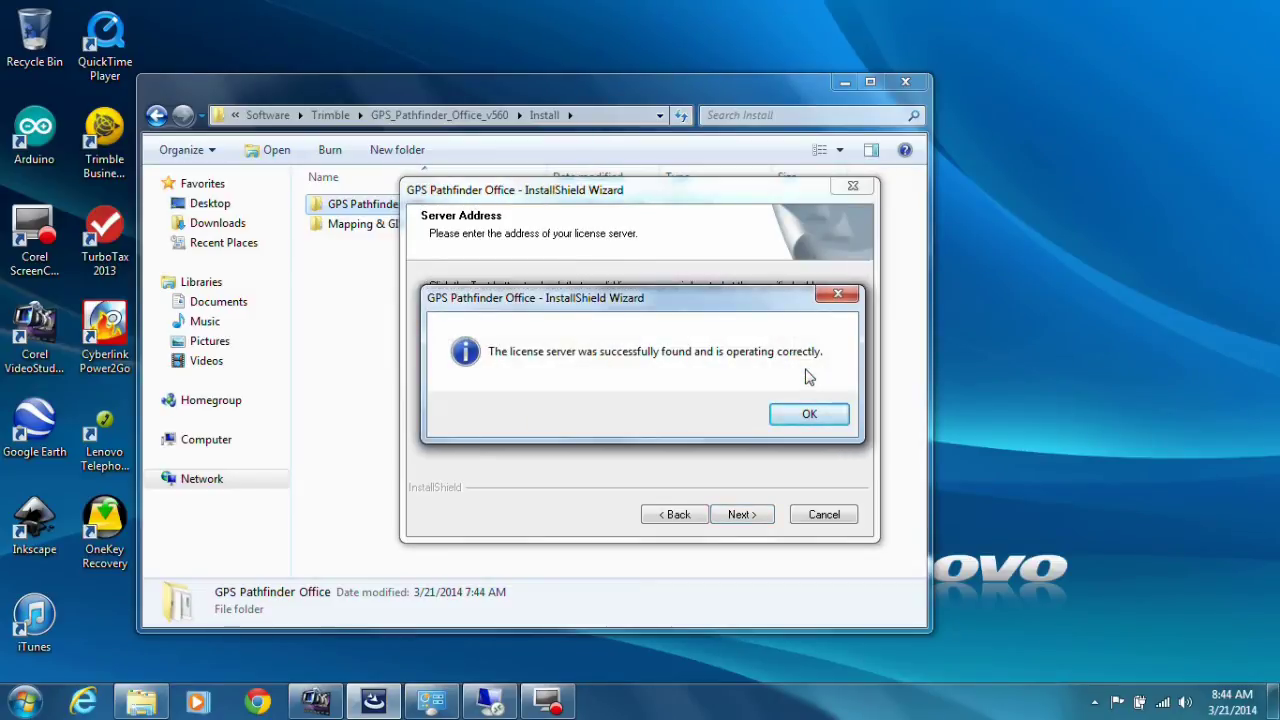
{"action": "left_click", "coordinate": [816, 410]}
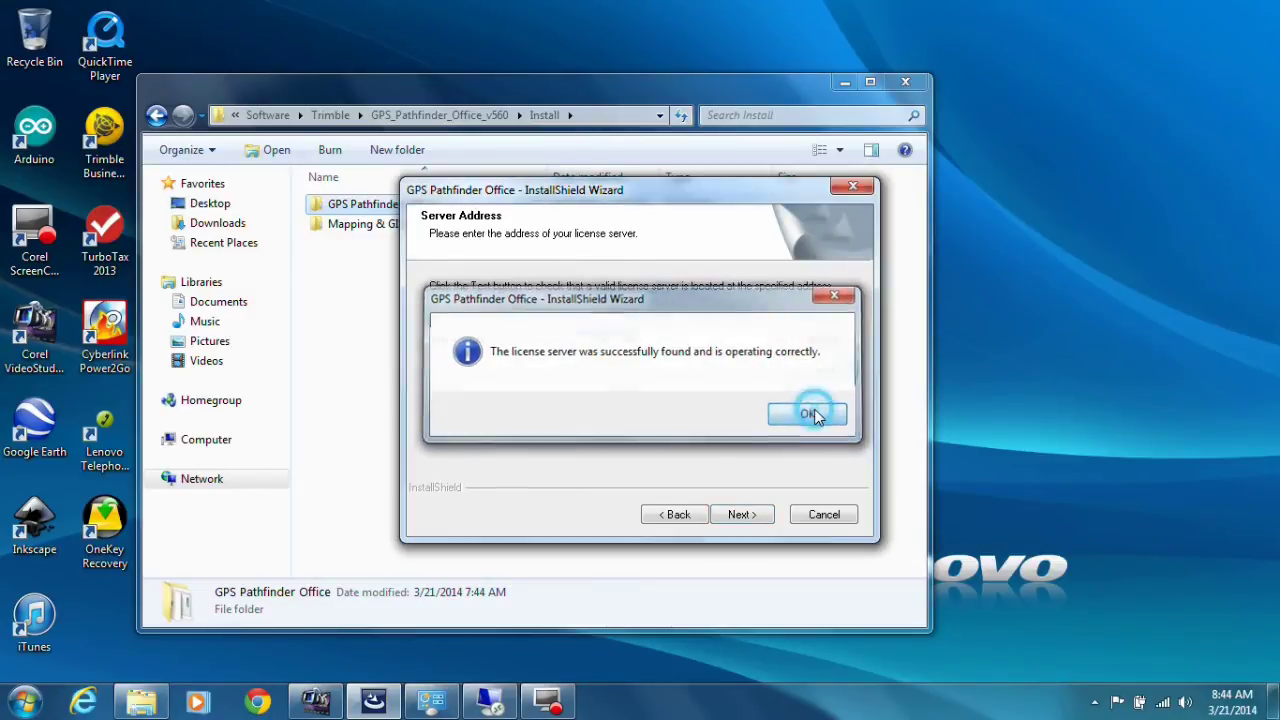
{"action": "left_click", "coordinate": [503, 692]}
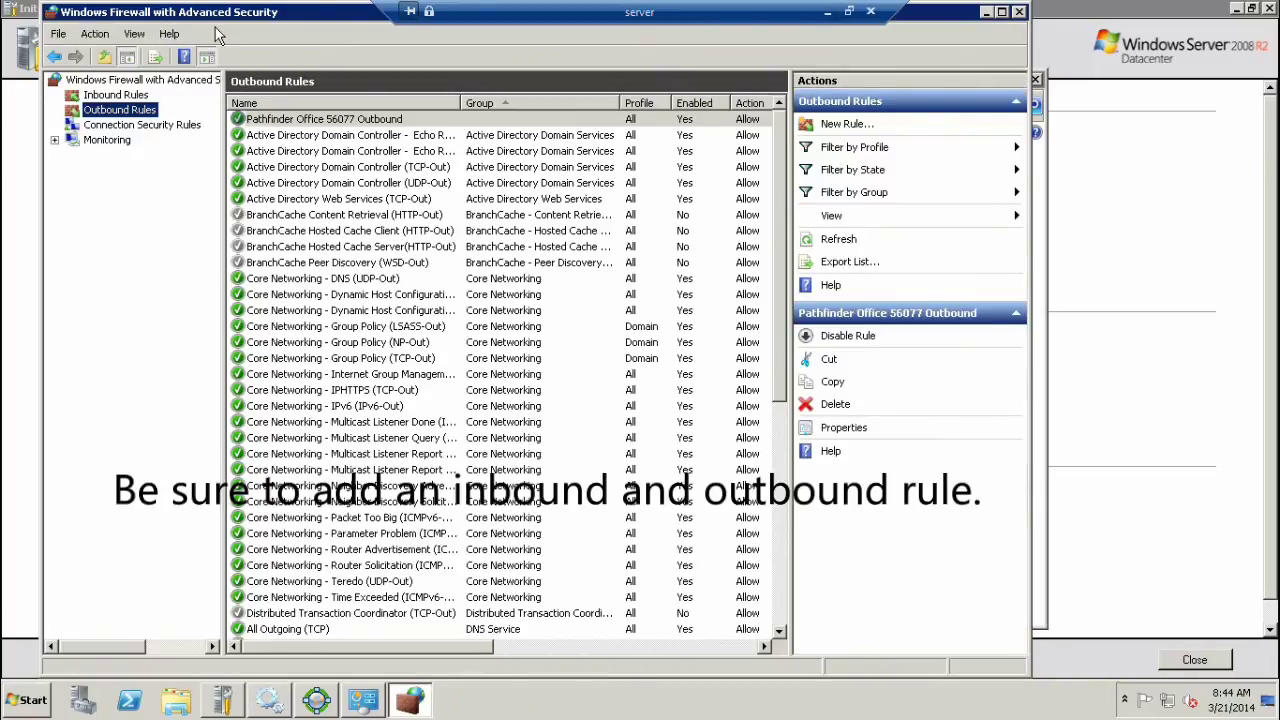
Walk through a new outbound Port rule allowing TCP 56077, then cancel it without saving
{"action": "left_click", "coordinate": [832, 124]}
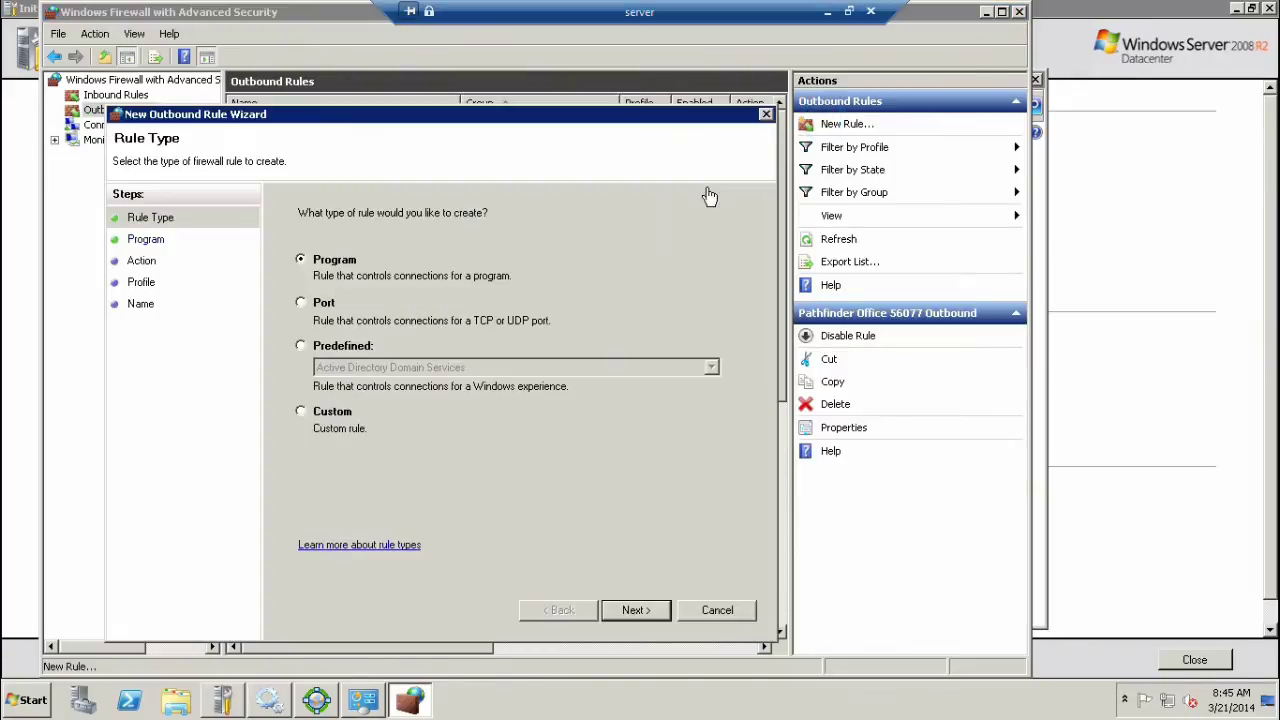
{"action": "left_click", "coordinate": [301, 302]}
{"action": "left_click", "coordinate": [636, 610]}
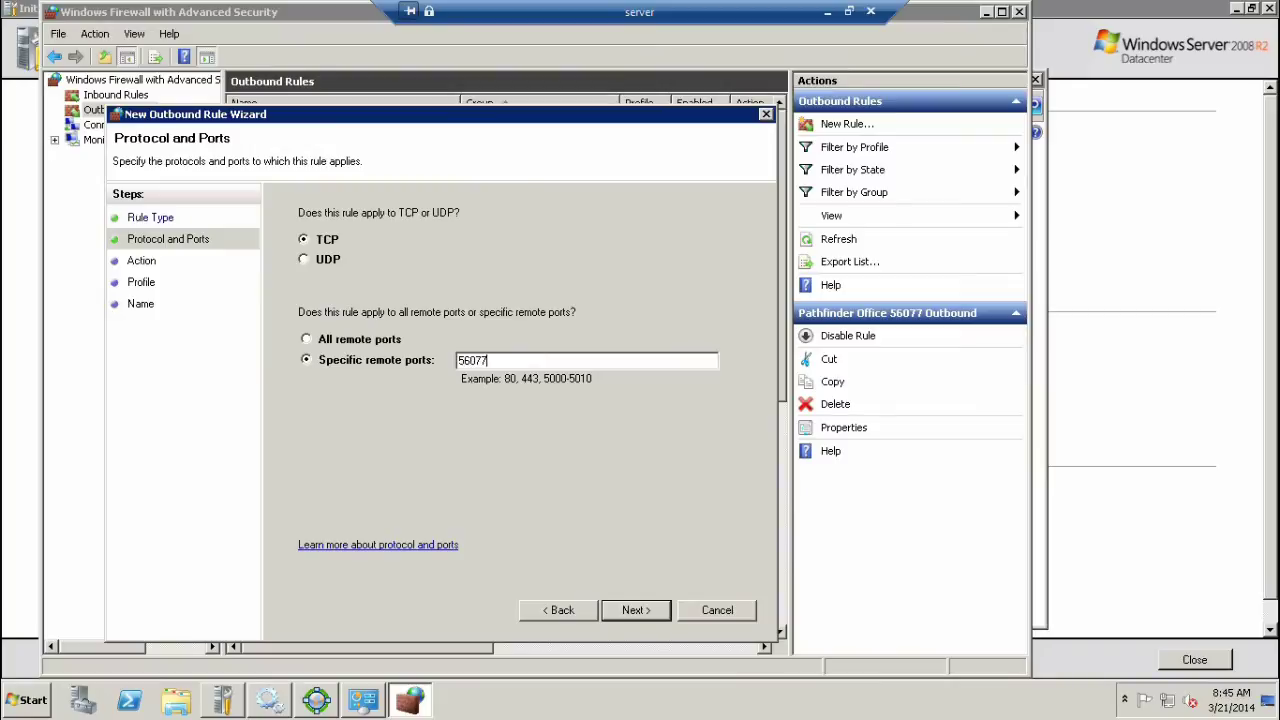
{"action": "left_click", "coordinate": [627, 608]}
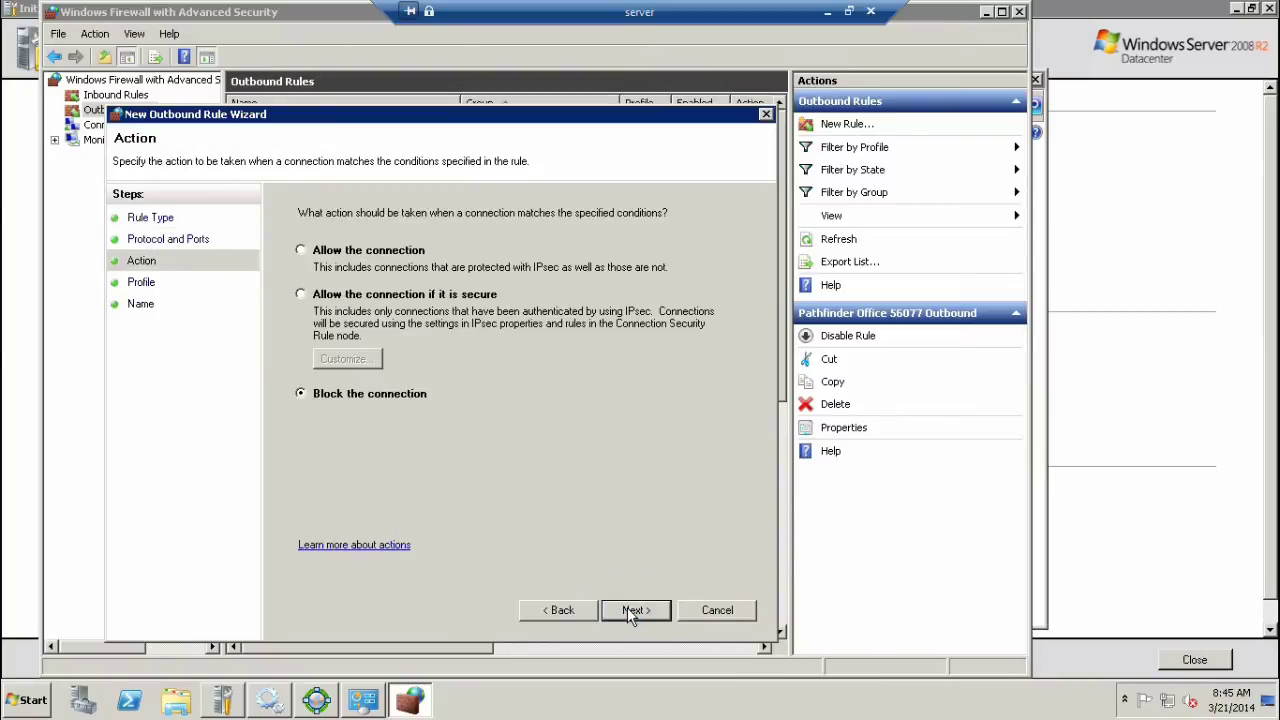
{"action": "left_click", "coordinate": [305, 251]}
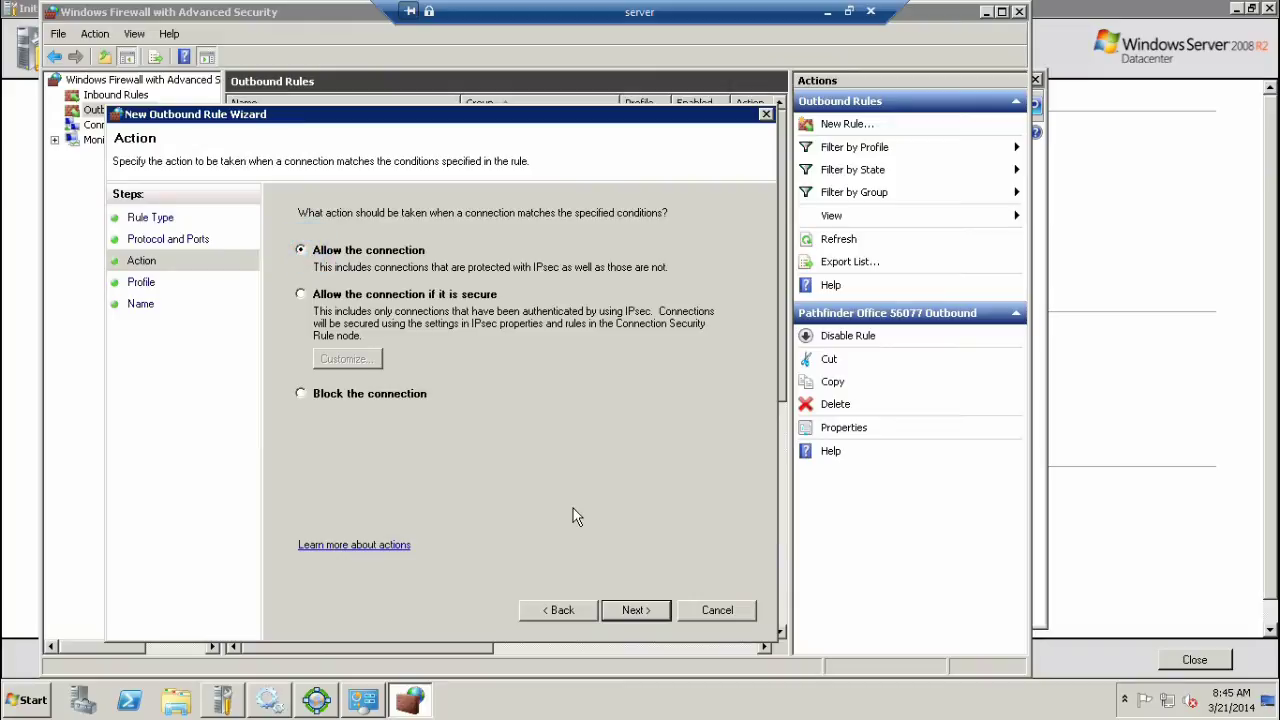
{"action": "left_click", "coordinate": [636, 612]}
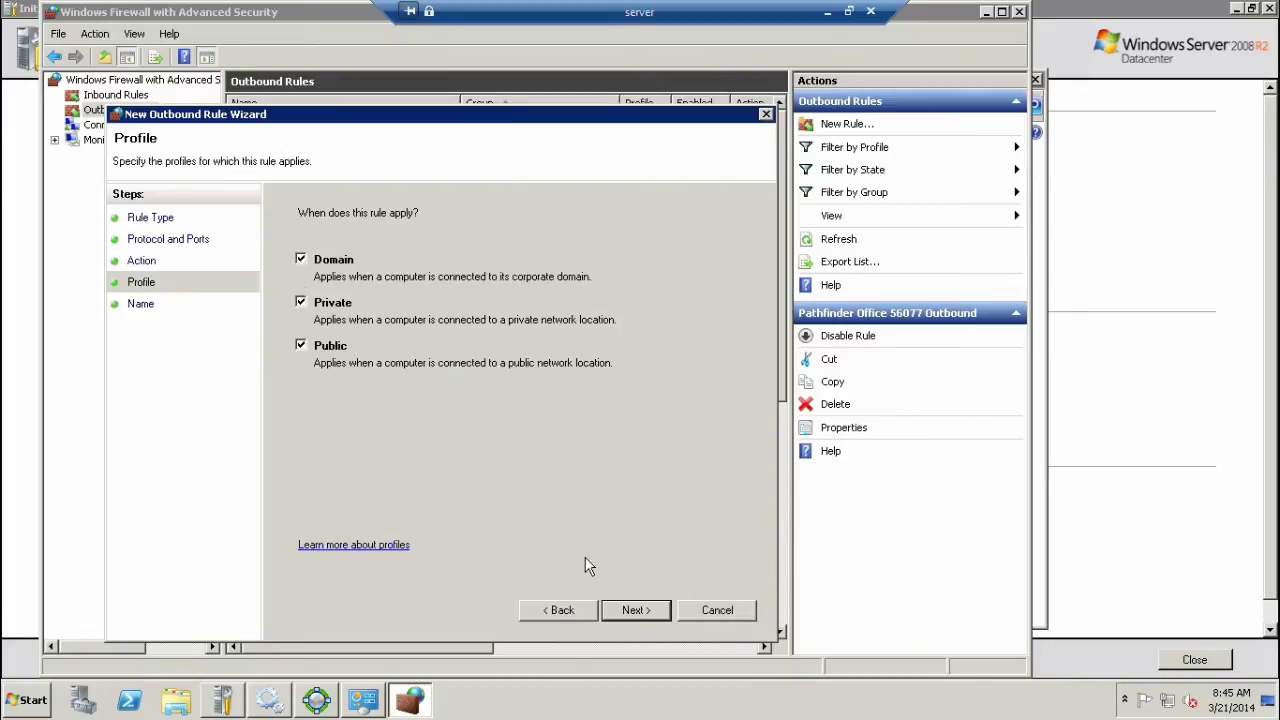
{"action": "left_click", "coordinate": [637, 612]}
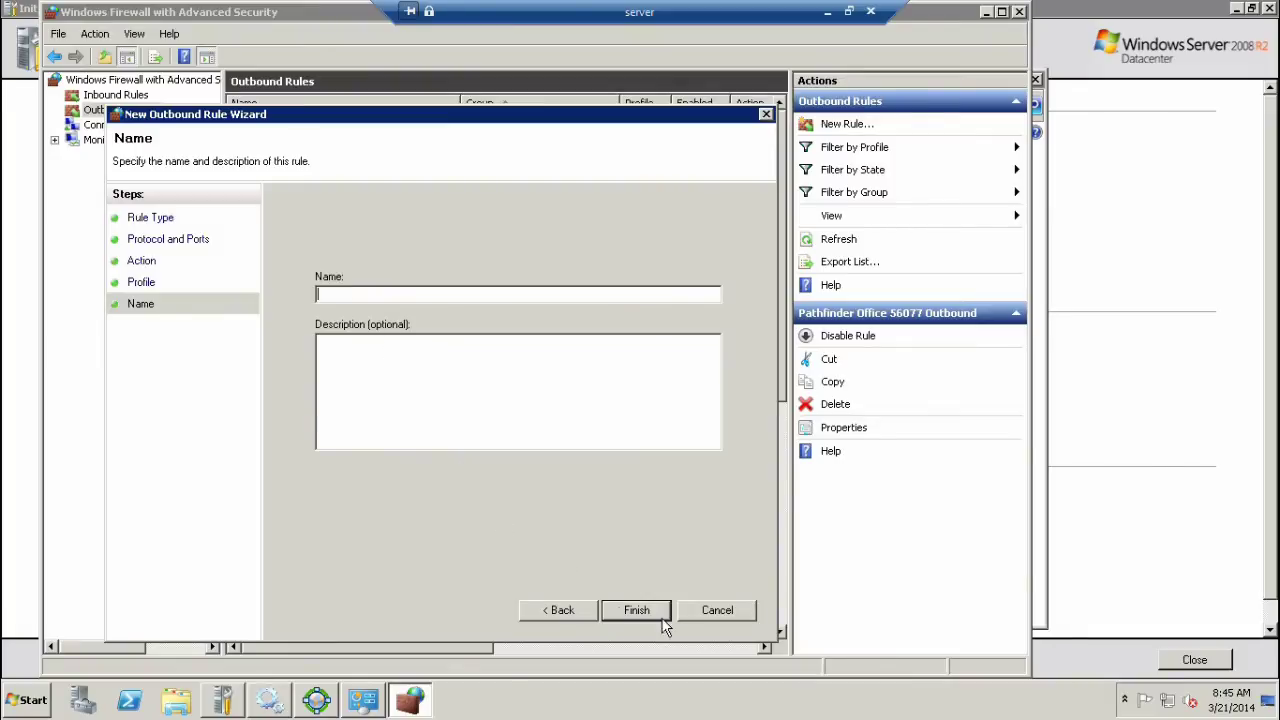
{"action": "left_click", "coordinate": [716, 611]}
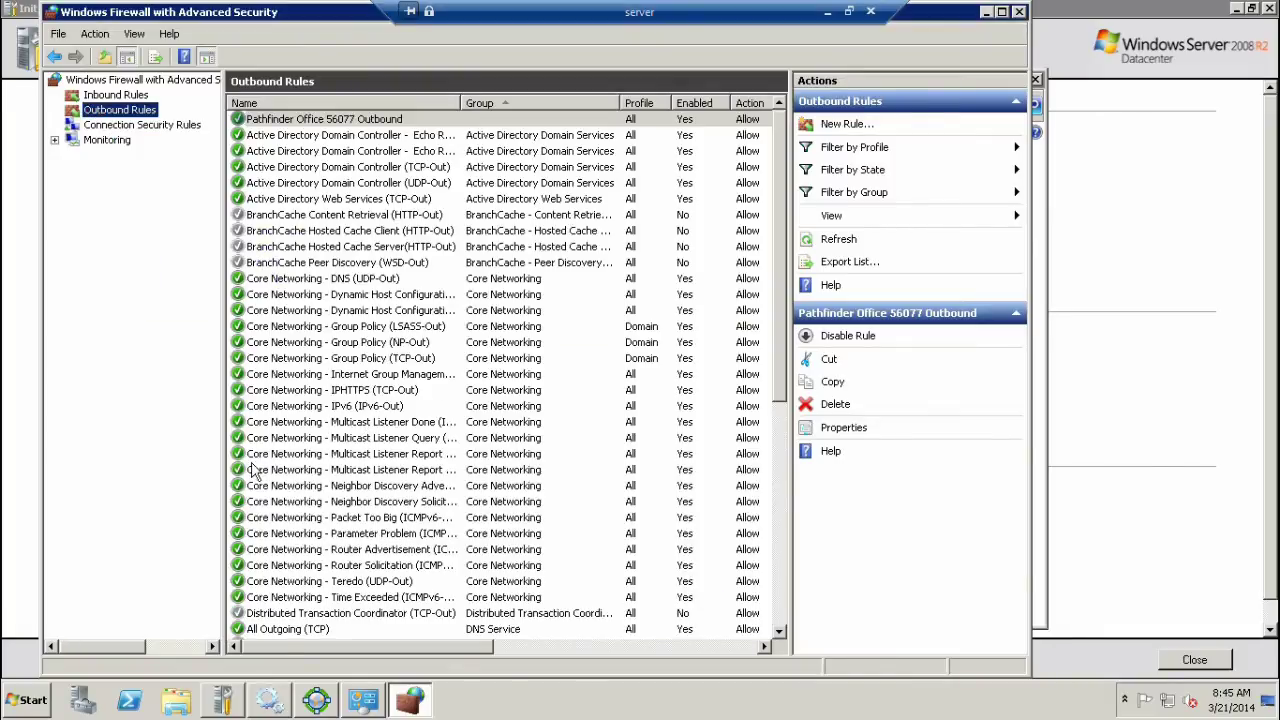
Scroll the outbound rules list and minimize the remote session to return to the installer
{"action": "left_click", "coordinate": [780, 298]}
{"action": "left_click_drag", "start_coordinate": [780, 298], "coordinate": [786, 534]}
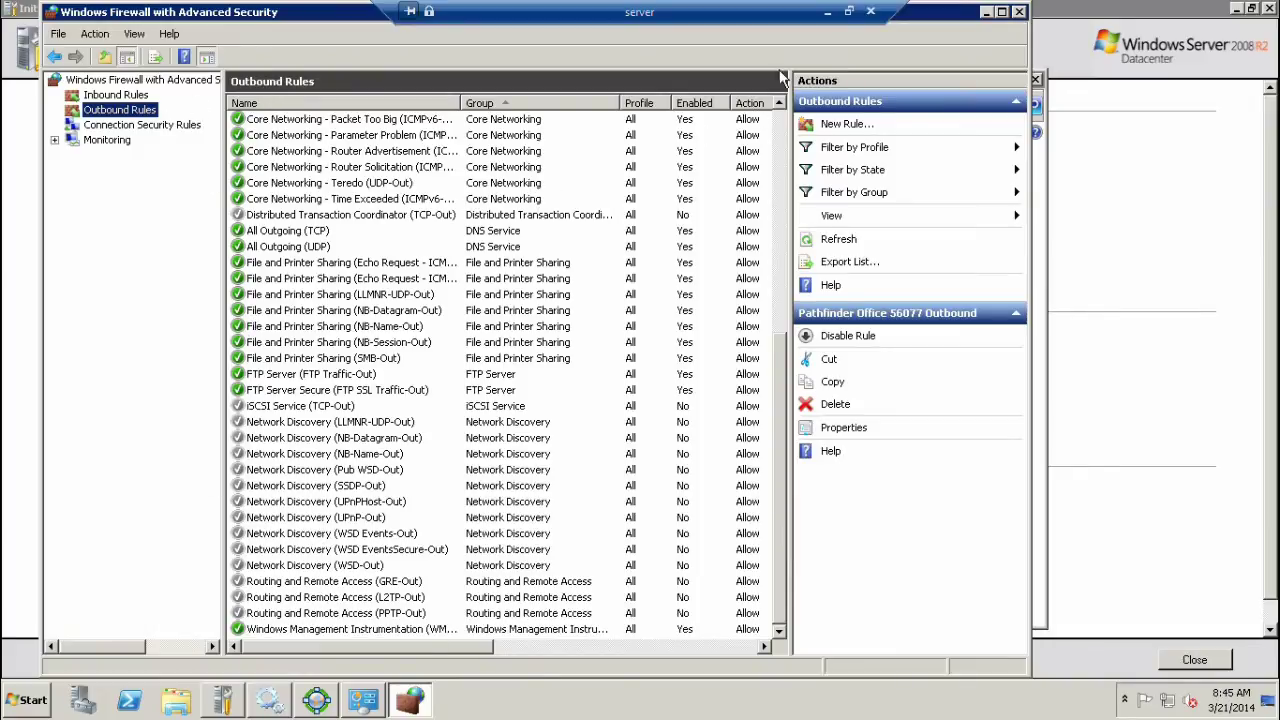
{"action": "left_click", "coordinate": [828, 13]}
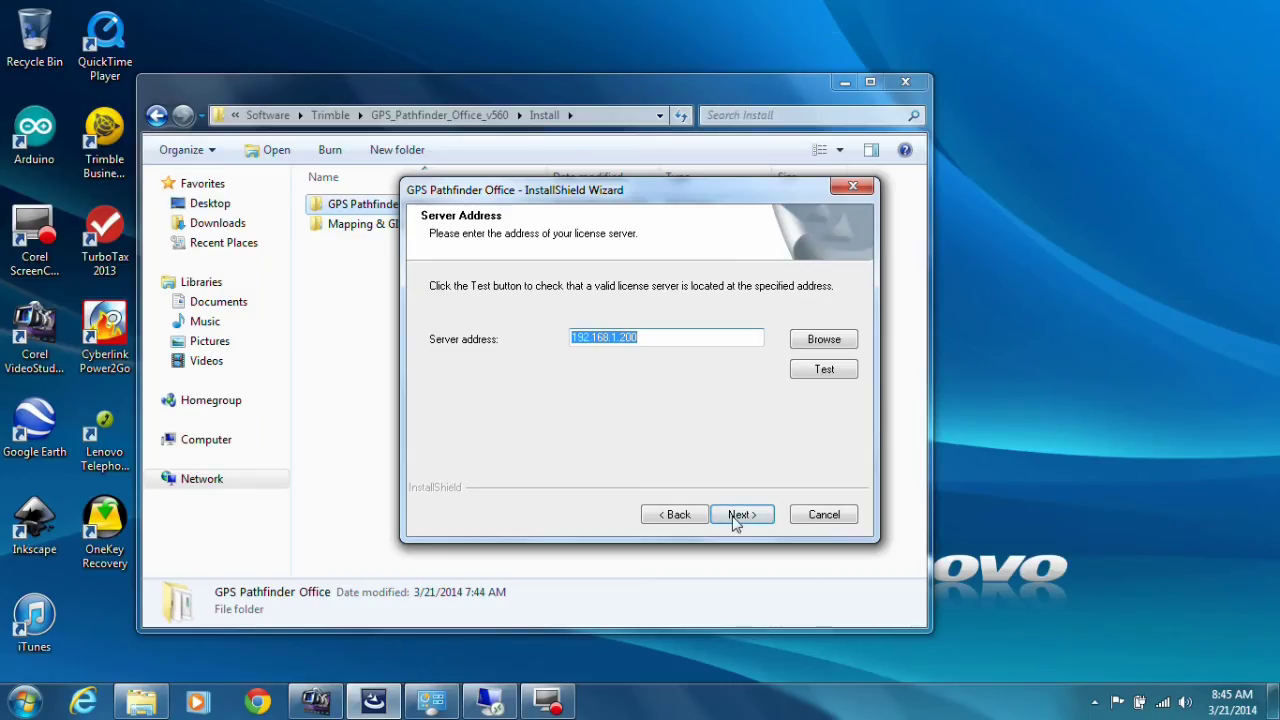
Append ':56' to the server address and retest the license server, confirming it is found
{"action": "left_click", "coordinate": [651, 340]}
{"action": "type", "text": ":"}
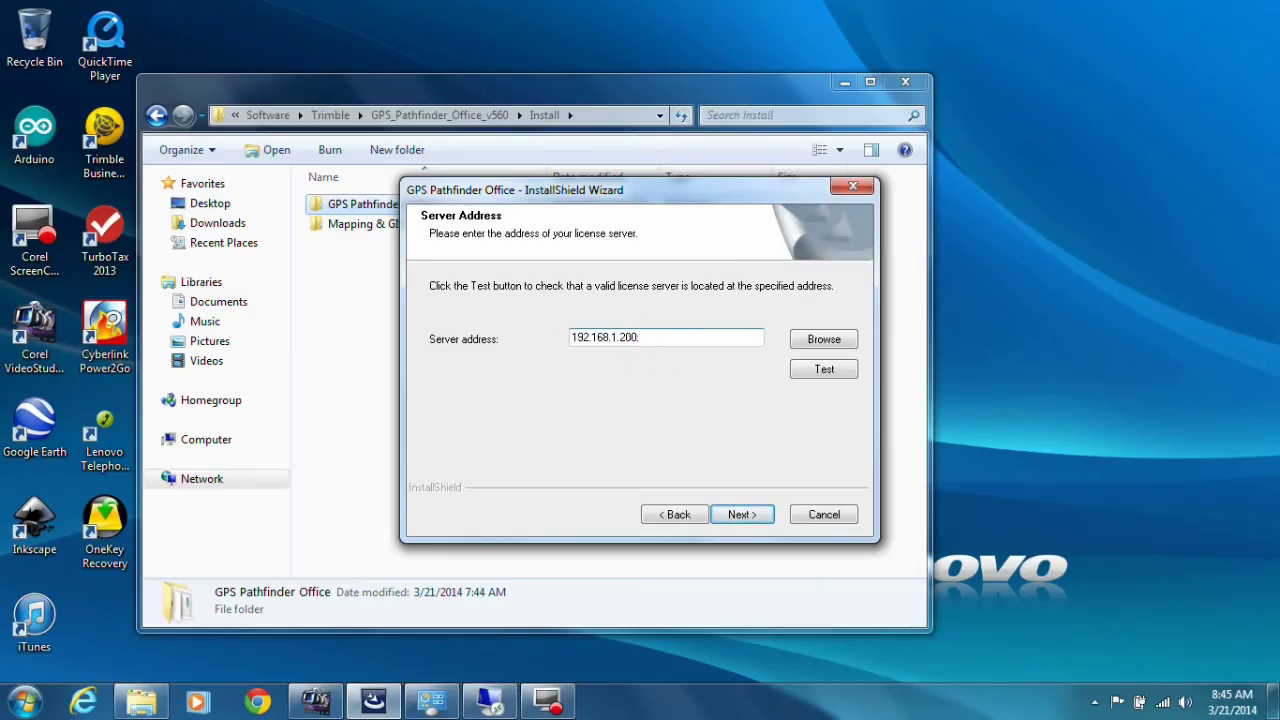
{"action": "type", "text": "56077"}
{"action": "left_click", "coordinate": [731, 516]}
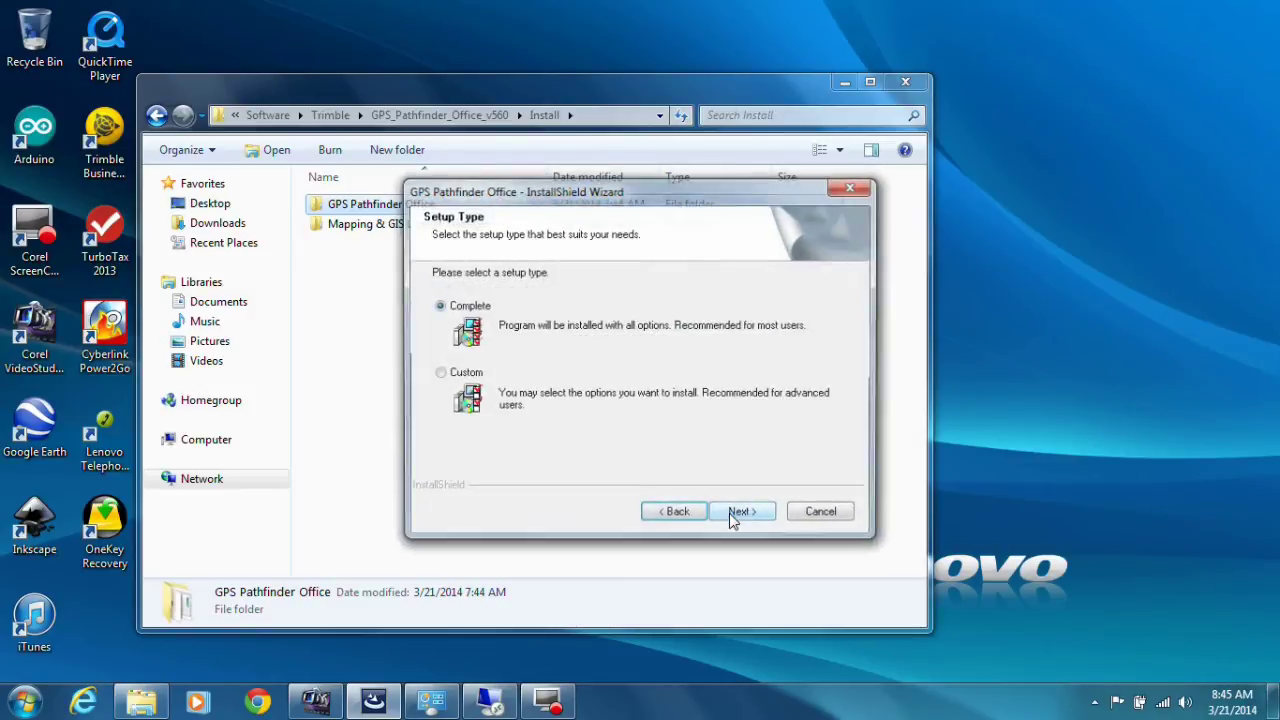
{"action": "left_click", "coordinate": [690, 514]}
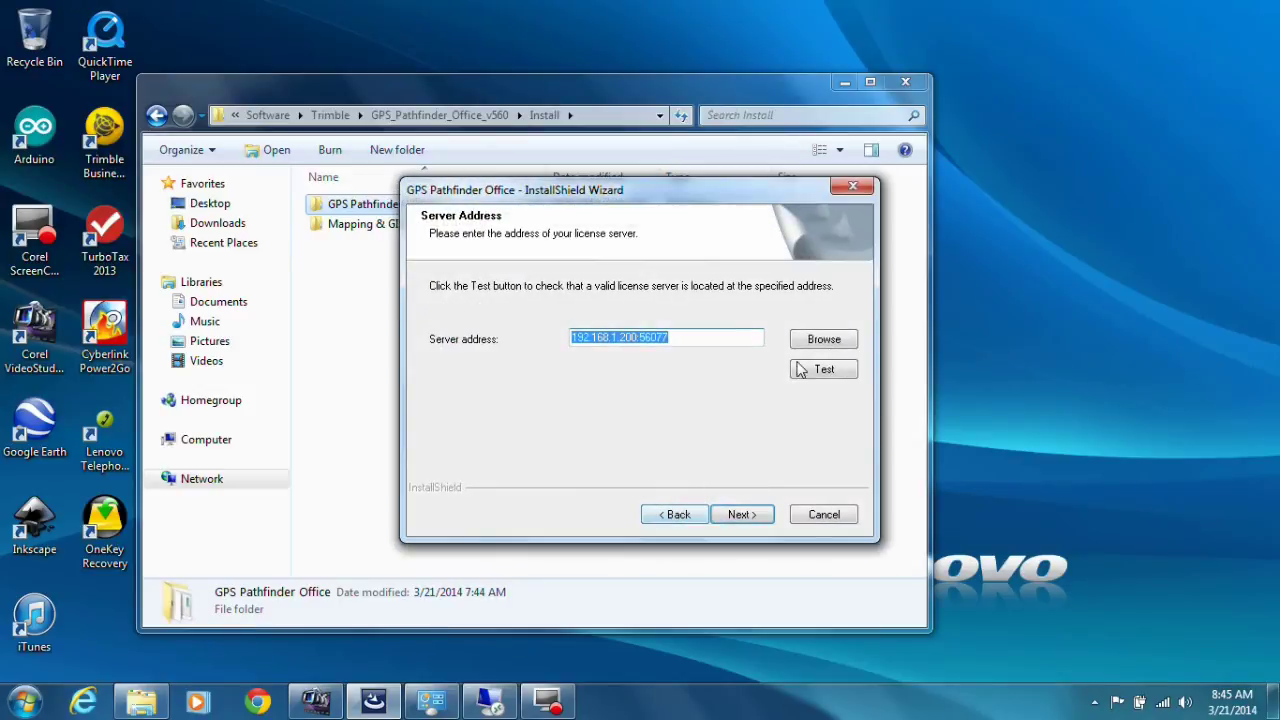
{"action": "left_click", "coordinate": [826, 370]}
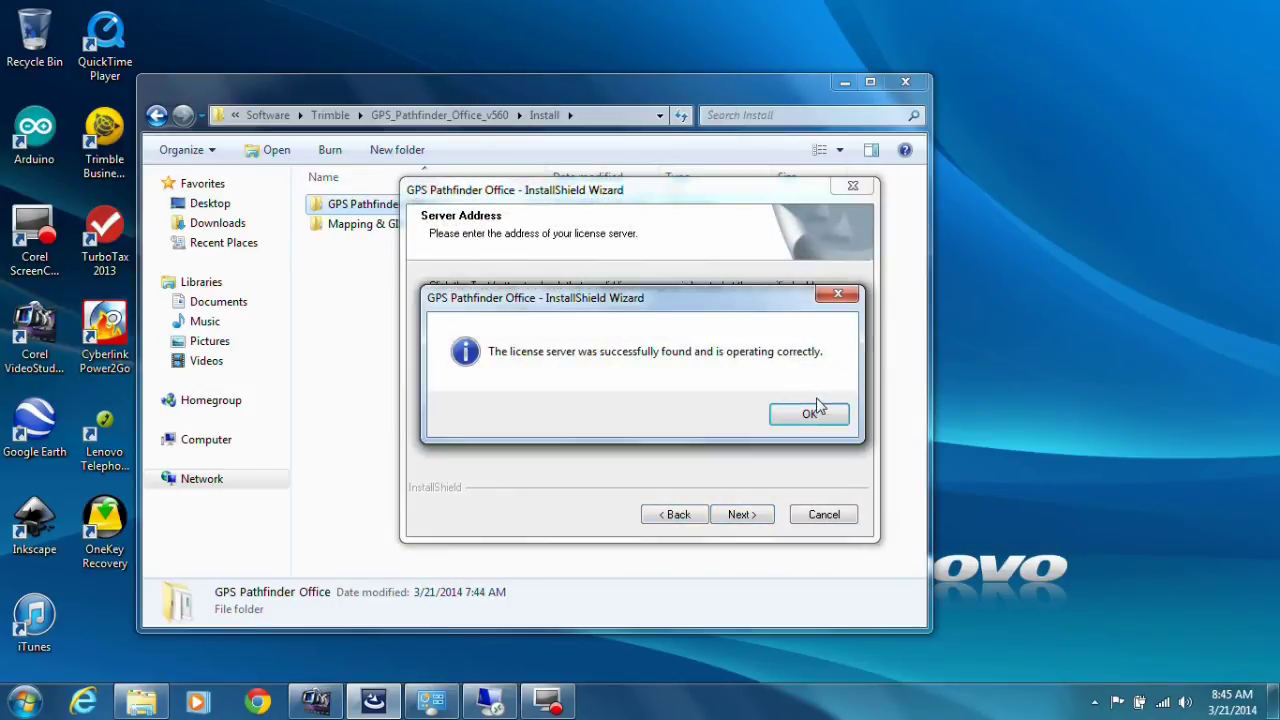
{"action": "left_click", "coordinate": [812, 410]}
{"action": "left_click", "coordinate": [737, 514]}
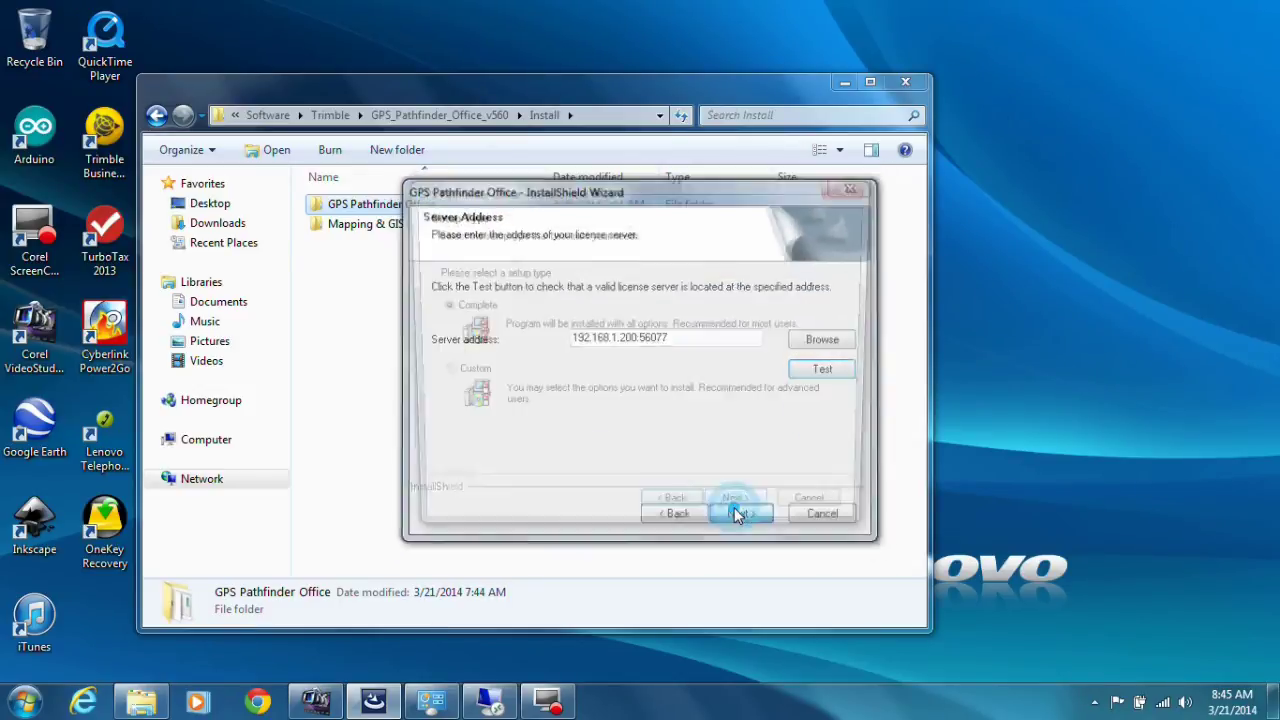
Choose a Custom install with default folders, all features and coordinate system upgrade, then start copying files
{"action": "left_click", "coordinate": [437, 376]}
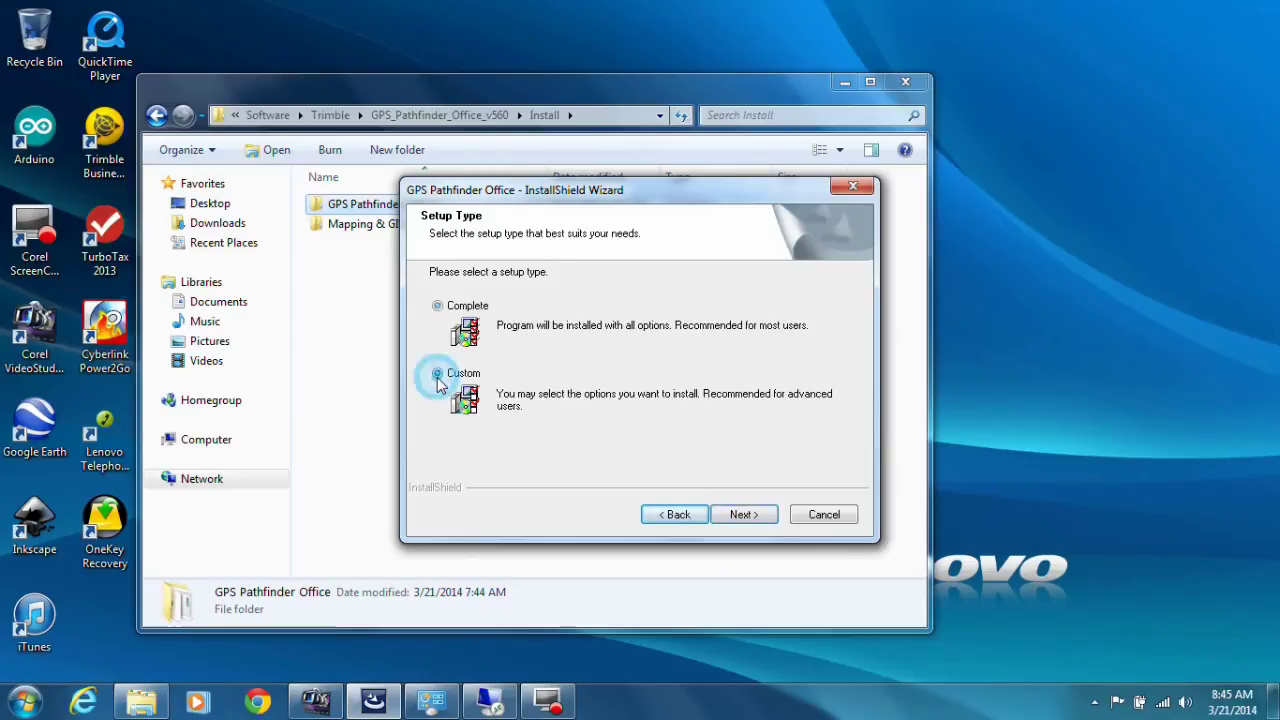
{"action": "left_click", "coordinate": [760, 518]}
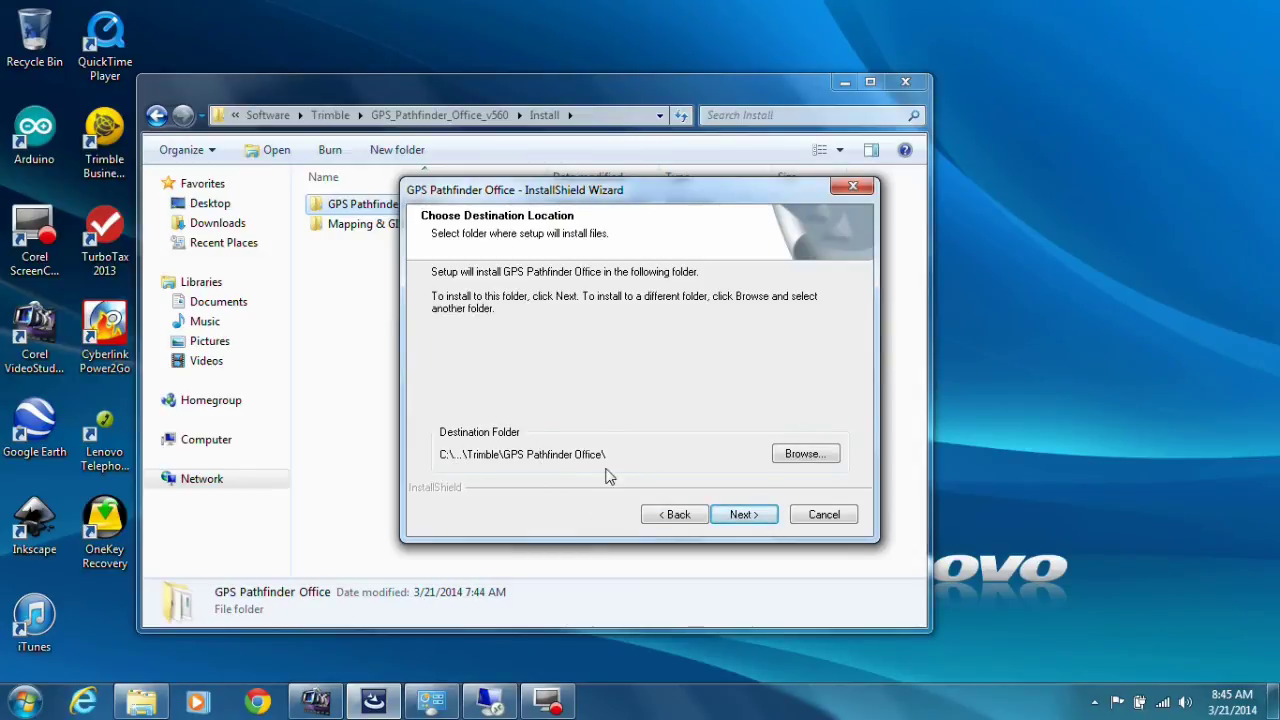
{"action": "left_click", "coordinate": [741, 517]}
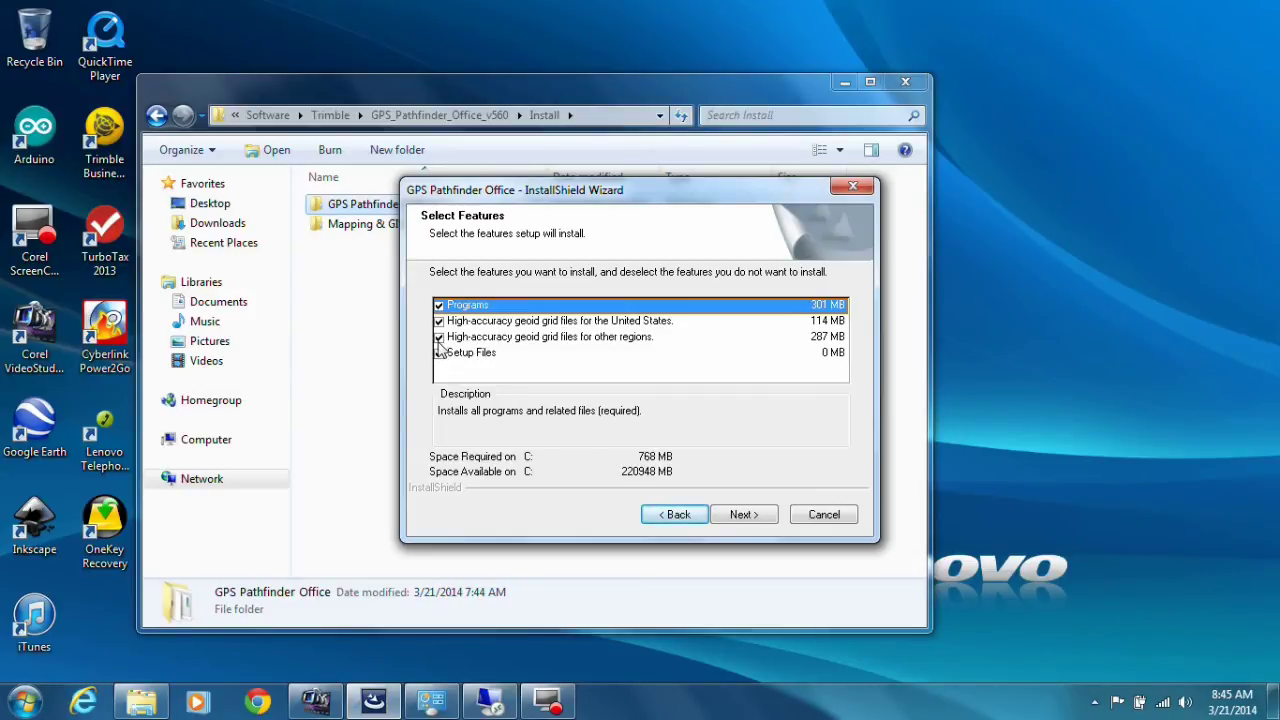
{"action": "left_click", "coordinate": [439, 338]}
{"action": "left_click", "coordinate": [439, 338]}
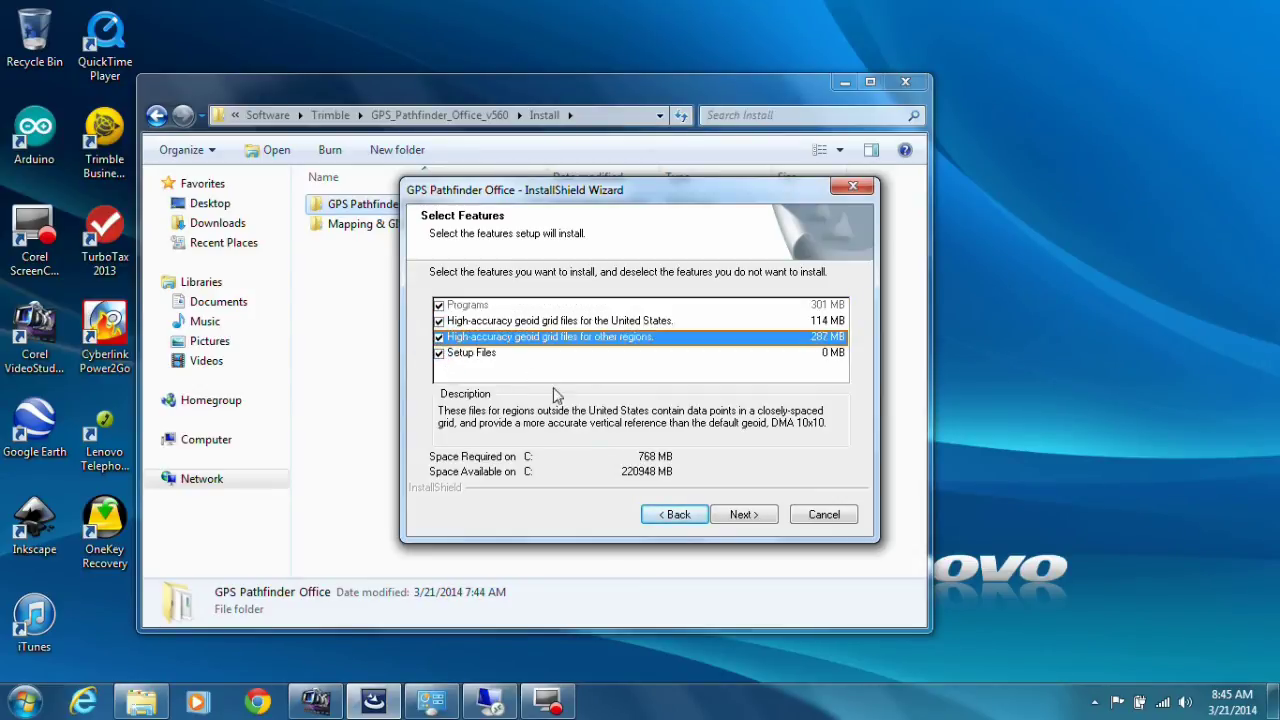
{"action": "left_click", "coordinate": [746, 516]}
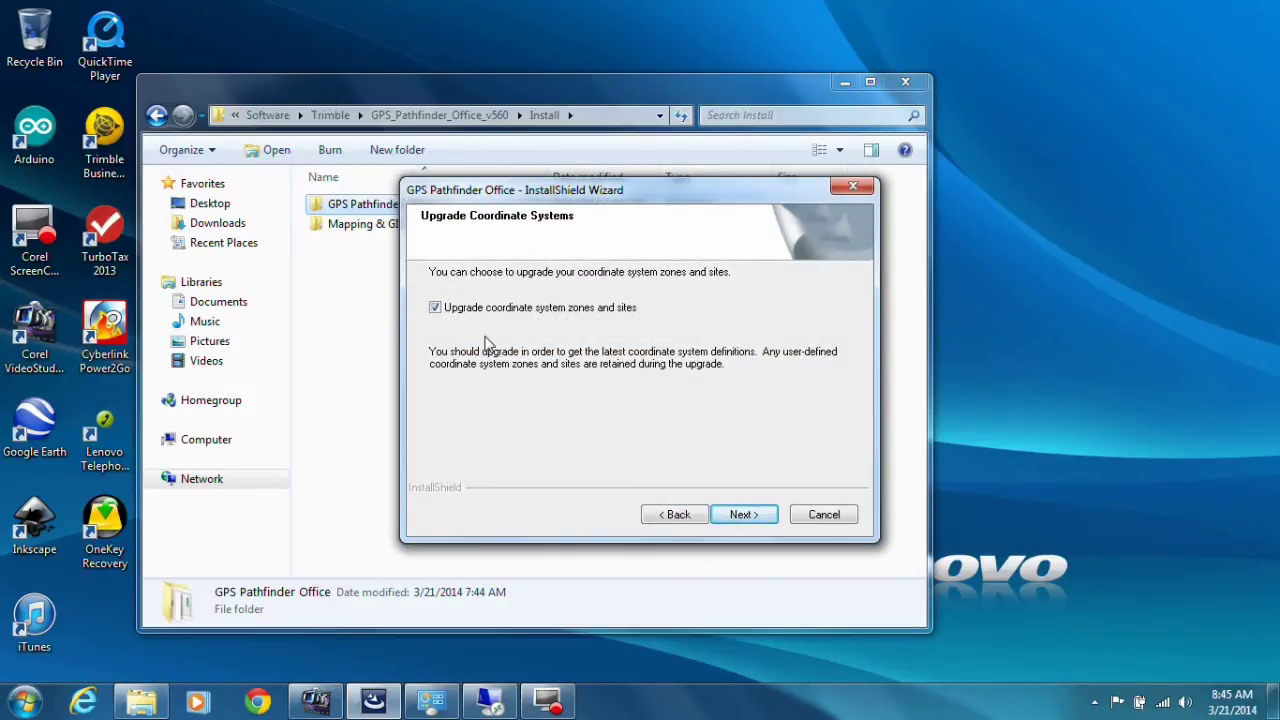
{"action": "left_click", "coordinate": [750, 514]}
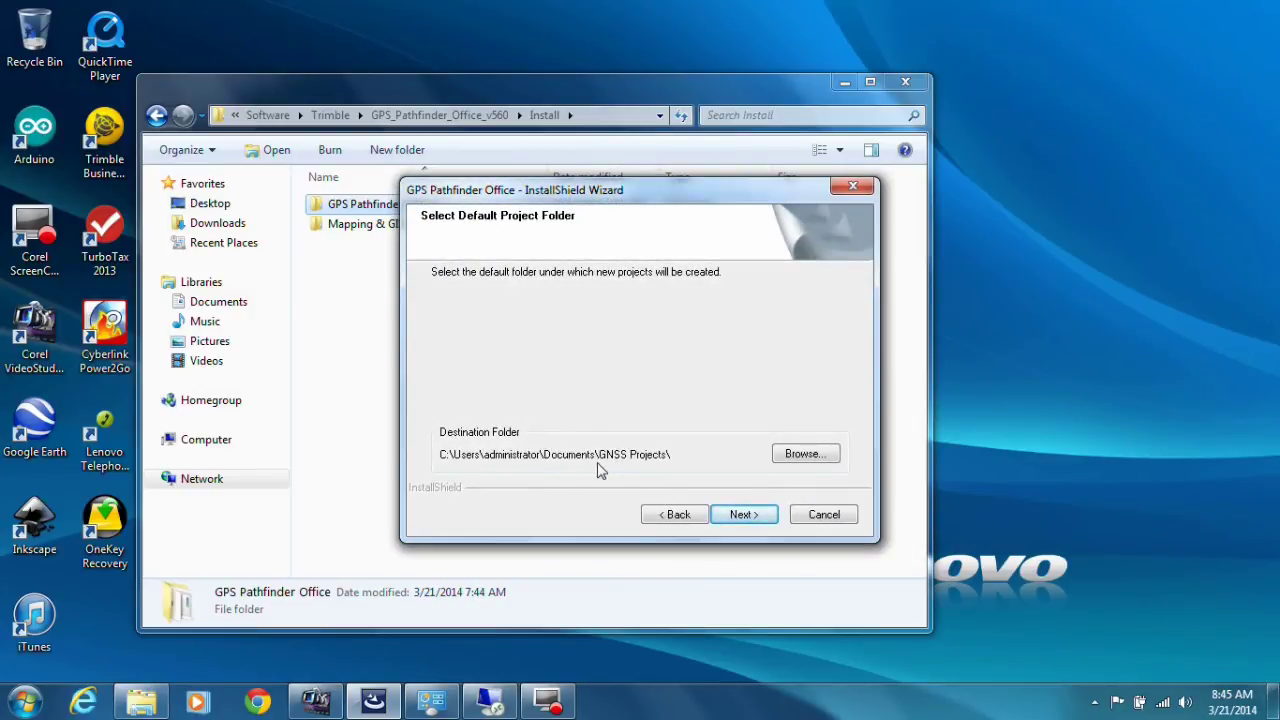
{"action": "left_click", "coordinate": [739, 516]}
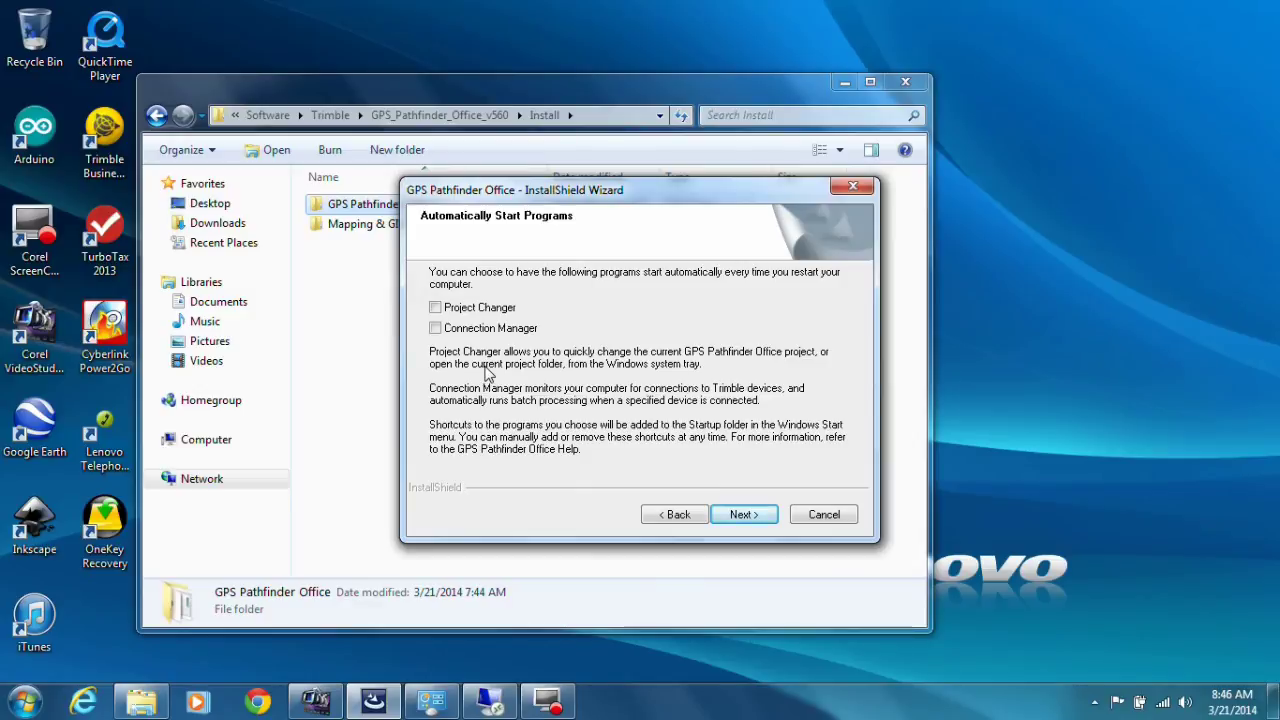
{"action": "left_click", "coordinate": [740, 516]}
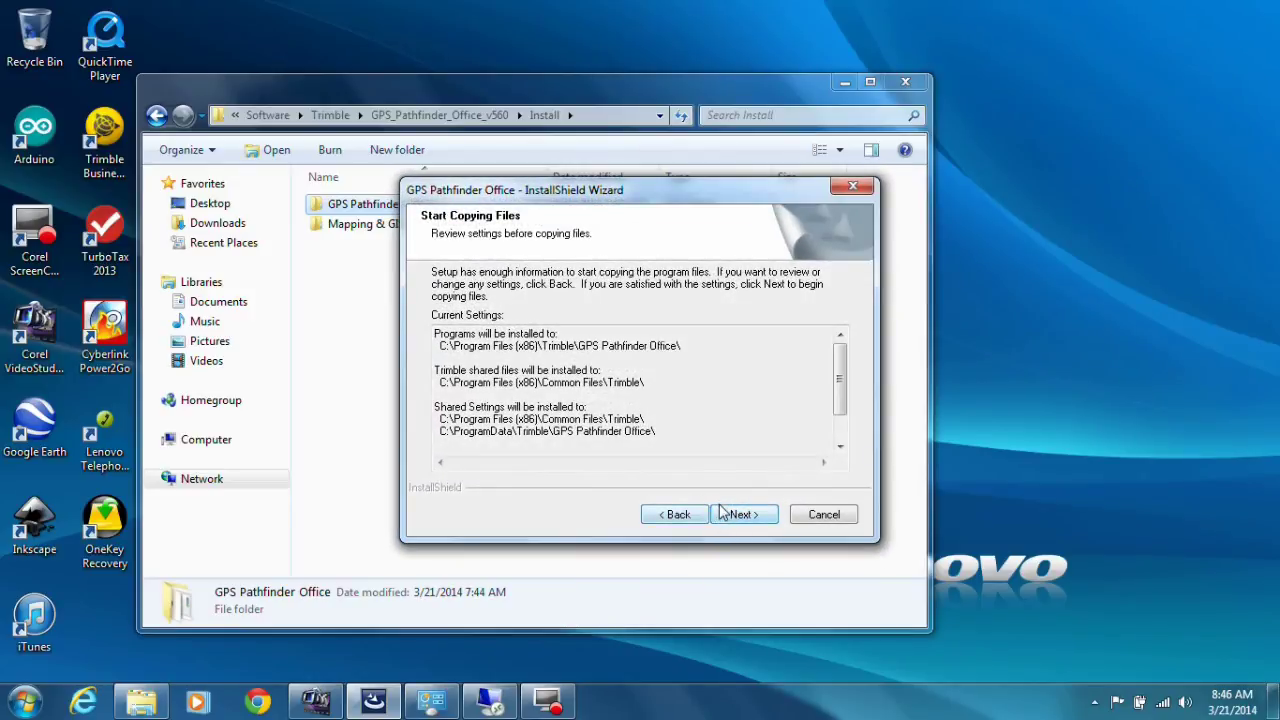
{"action": "left_click", "coordinate": [740, 514]}
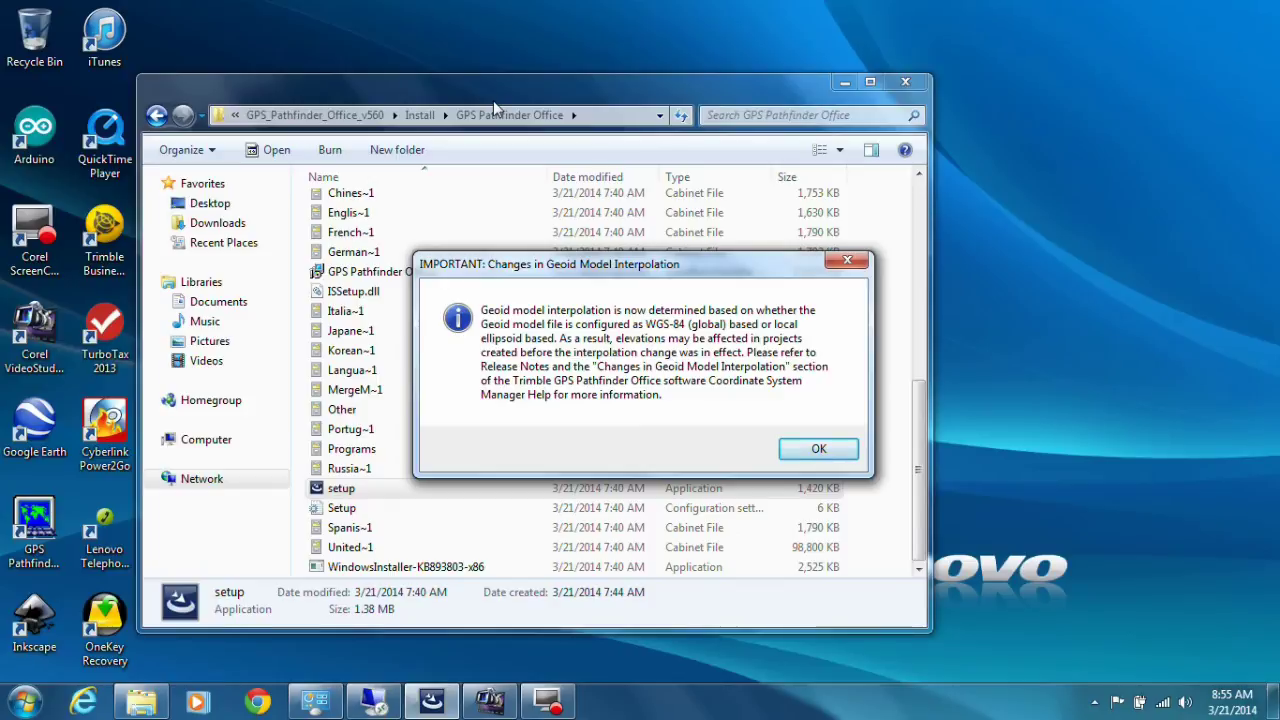
Acknowledge the geoid notice, finish setup, and run the Trimble updater, which finds no updates
{"action": "left_click", "coordinate": [818, 452]}
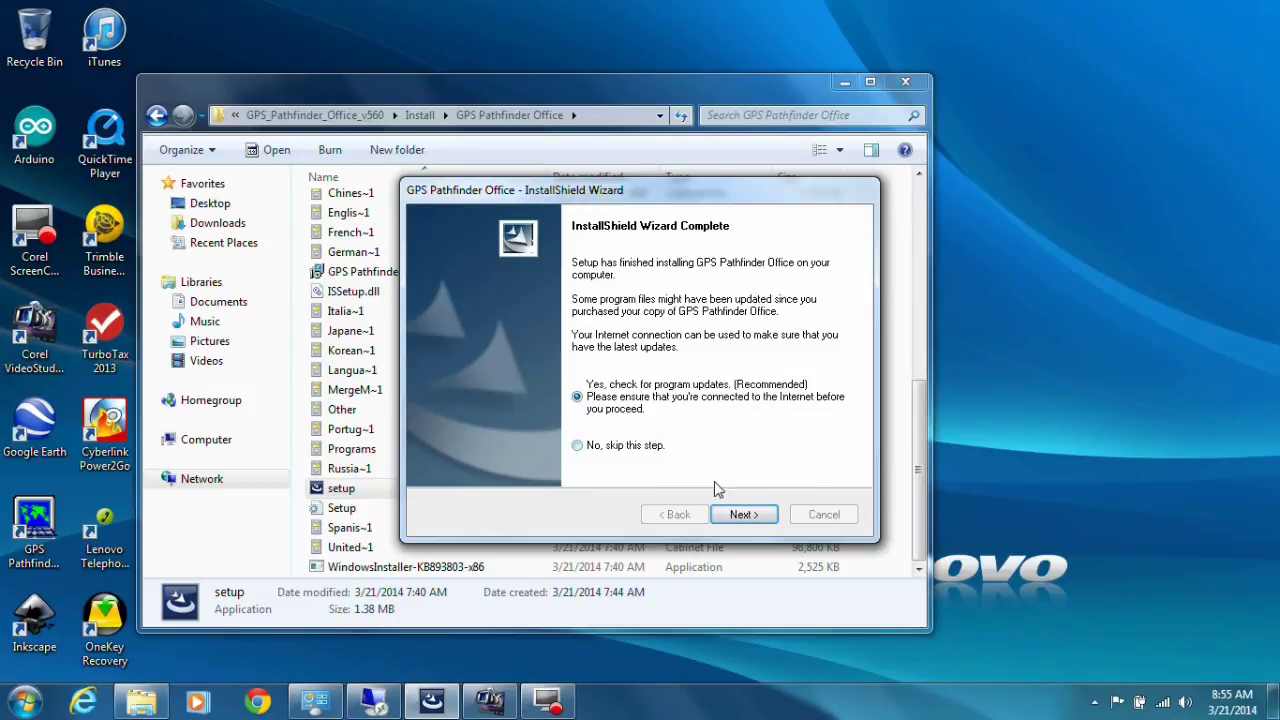
{"action": "left_click", "coordinate": [741, 512]}
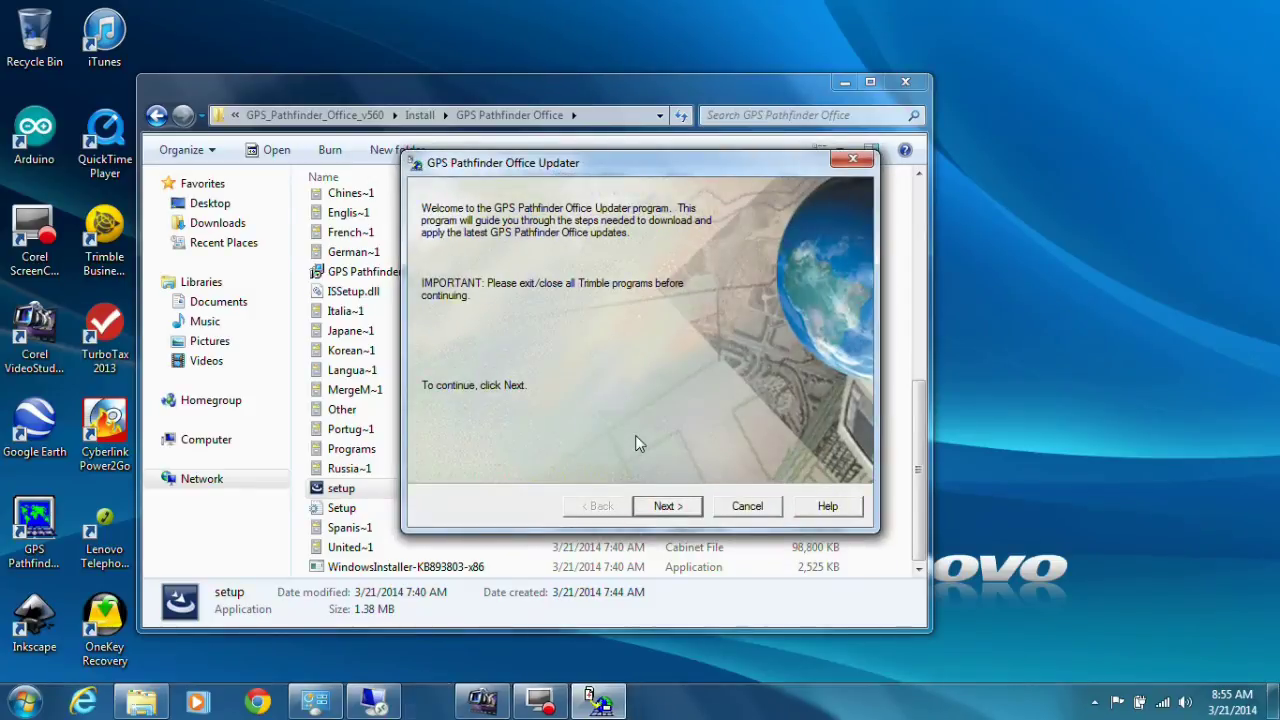
{"action": "left_click", "coordinate": [675, 502]}
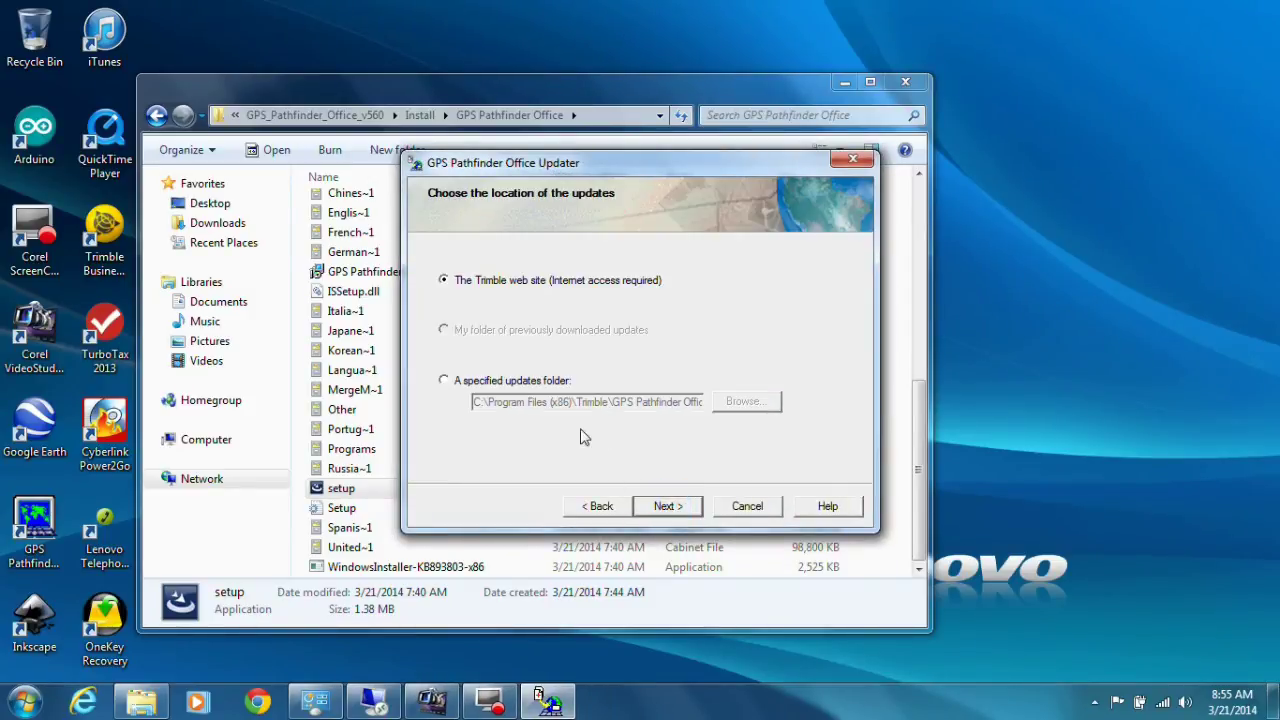
{"action": "left_click", "coordinate": [690, 510]}
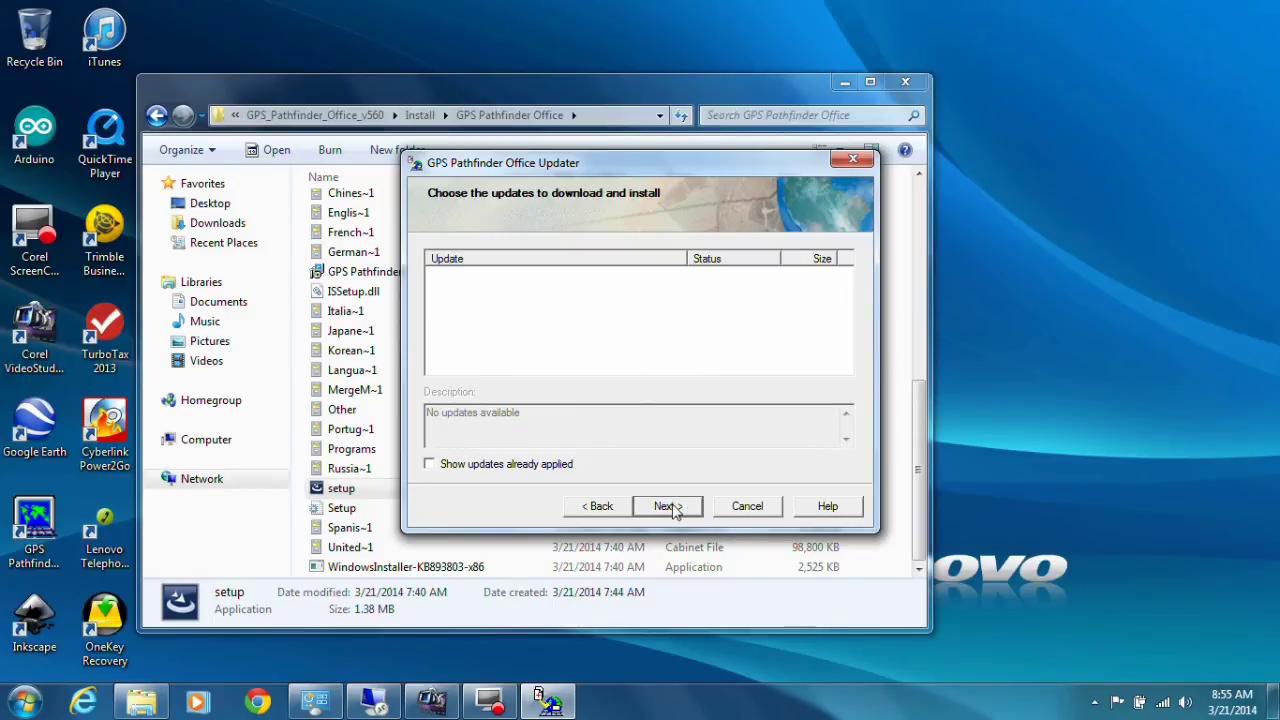
{"action": "left_click", "coordinate": [668, 507]}
{"action": "left_click", "coordinate": [668, 507]}
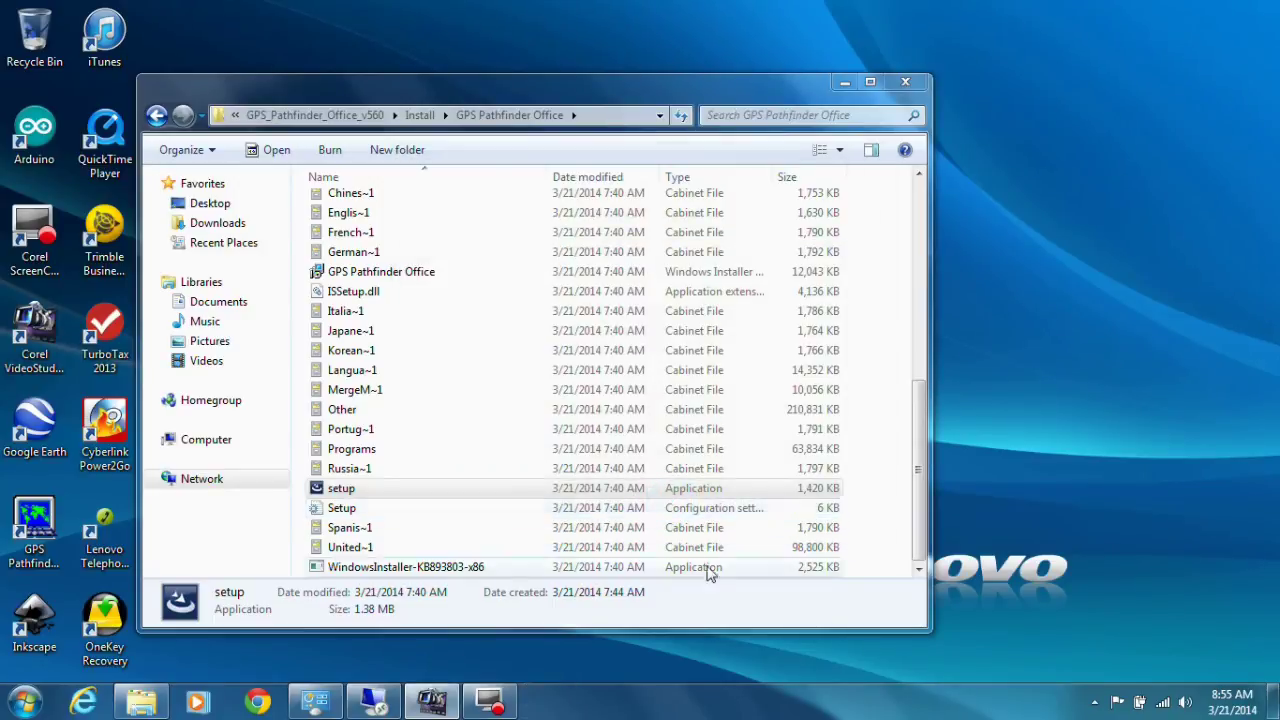
Launch Pathfinder Office on the Default project, confirm About shows version 5.60 floating license, then minimize
{"action": "left_click", "coordinate": [30, 522]}
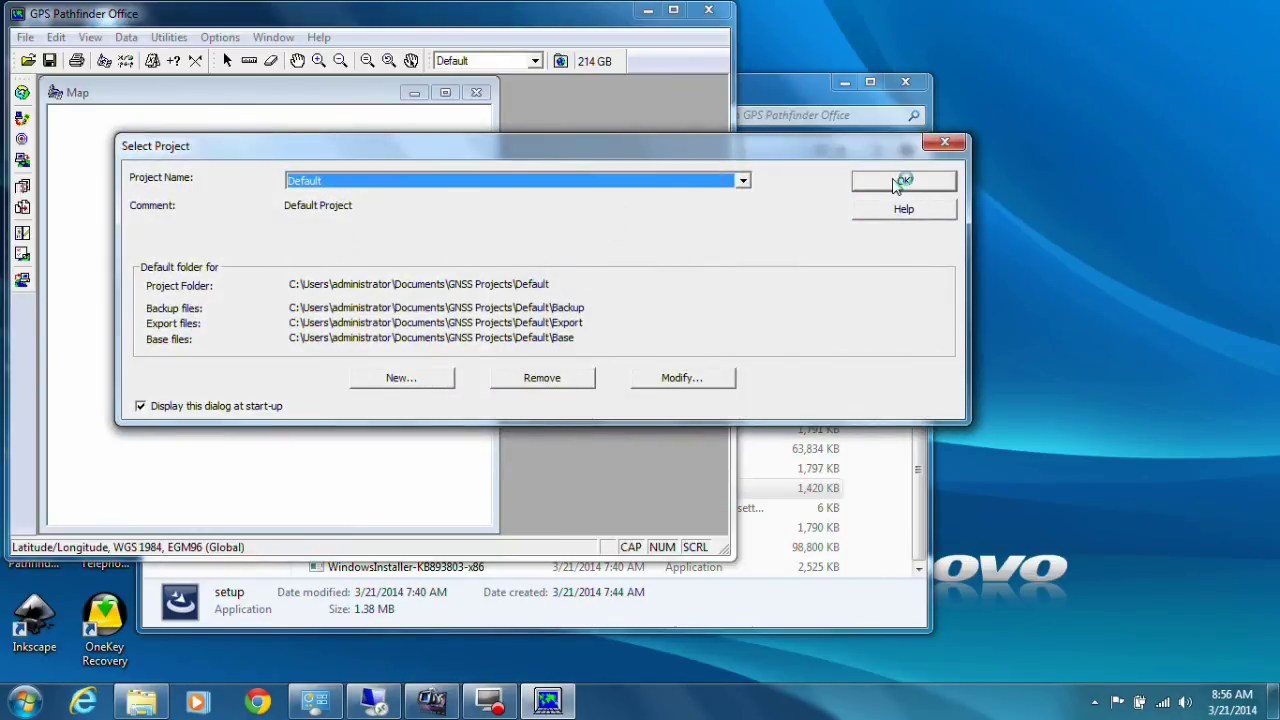
{"action": "left_click", "coordinate": [900, 182]}
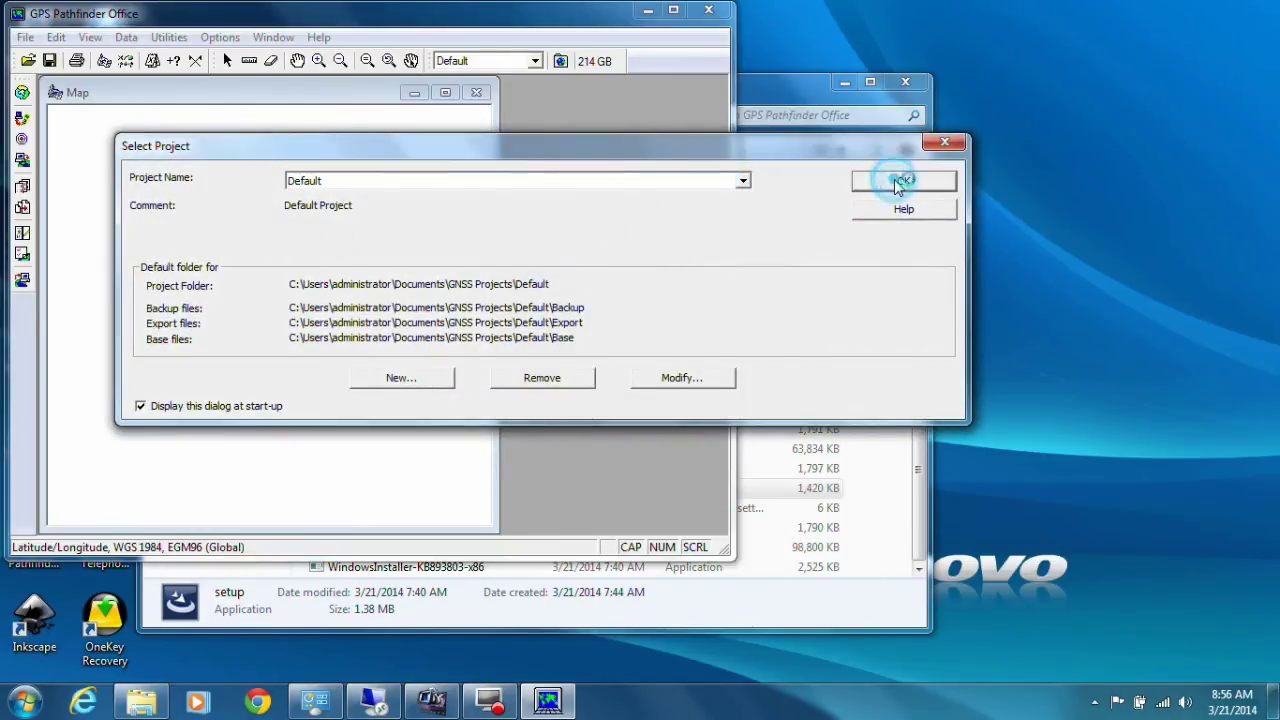
{"action": "left_click", "coordinate": [319, 37]}
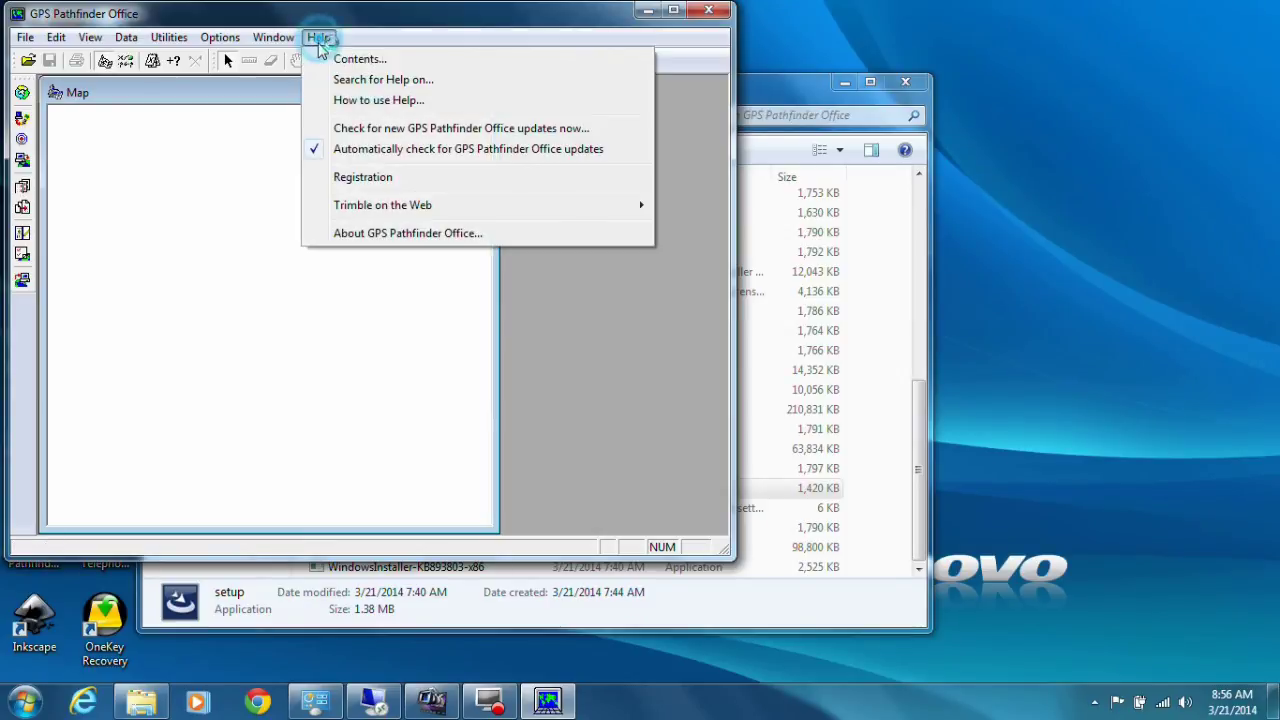
{"action": "left_click", "coordinate": [340, 233]}
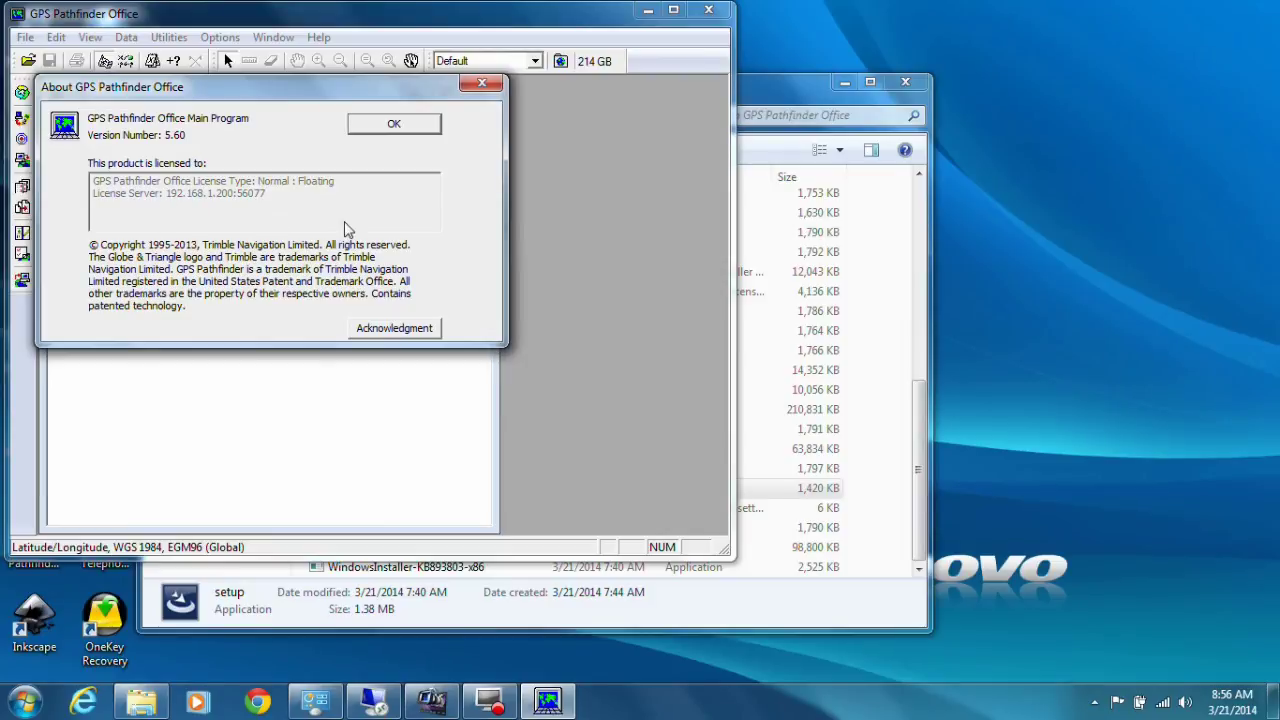
{"action": "left_click", "coordinate": [394, 127]}
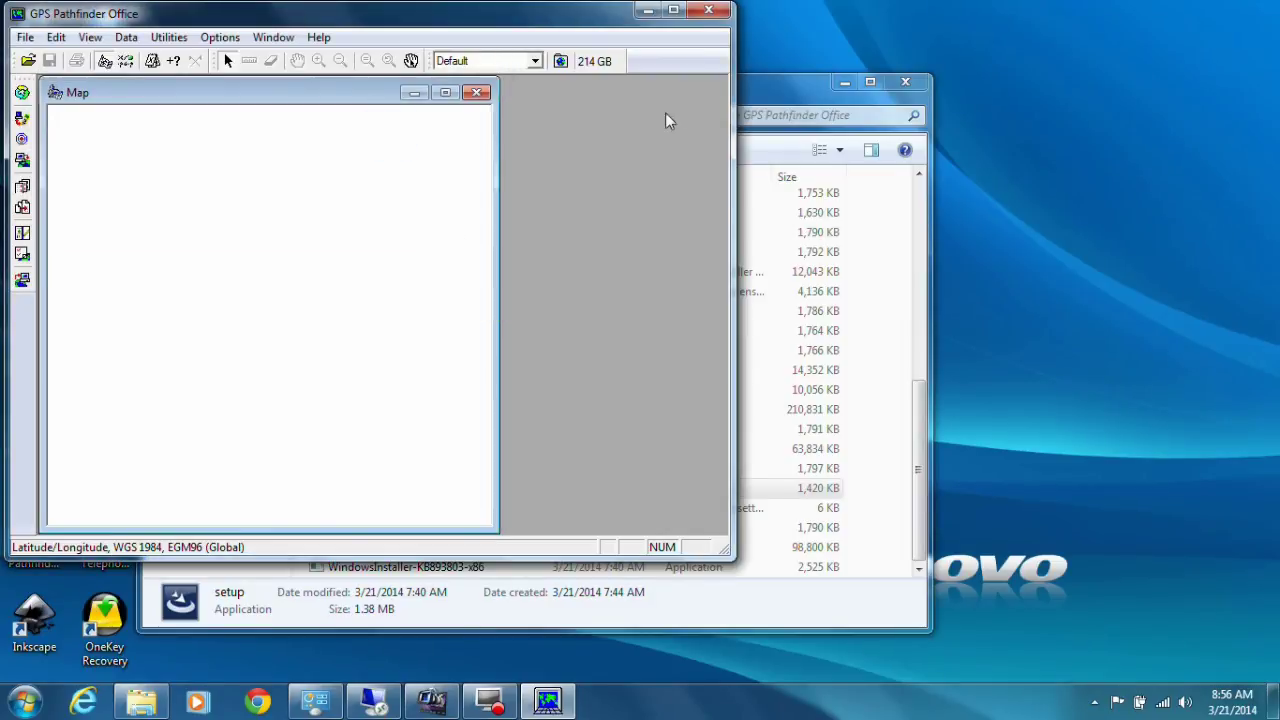
{"action": "left_click", "coordinate": [650, 10]}
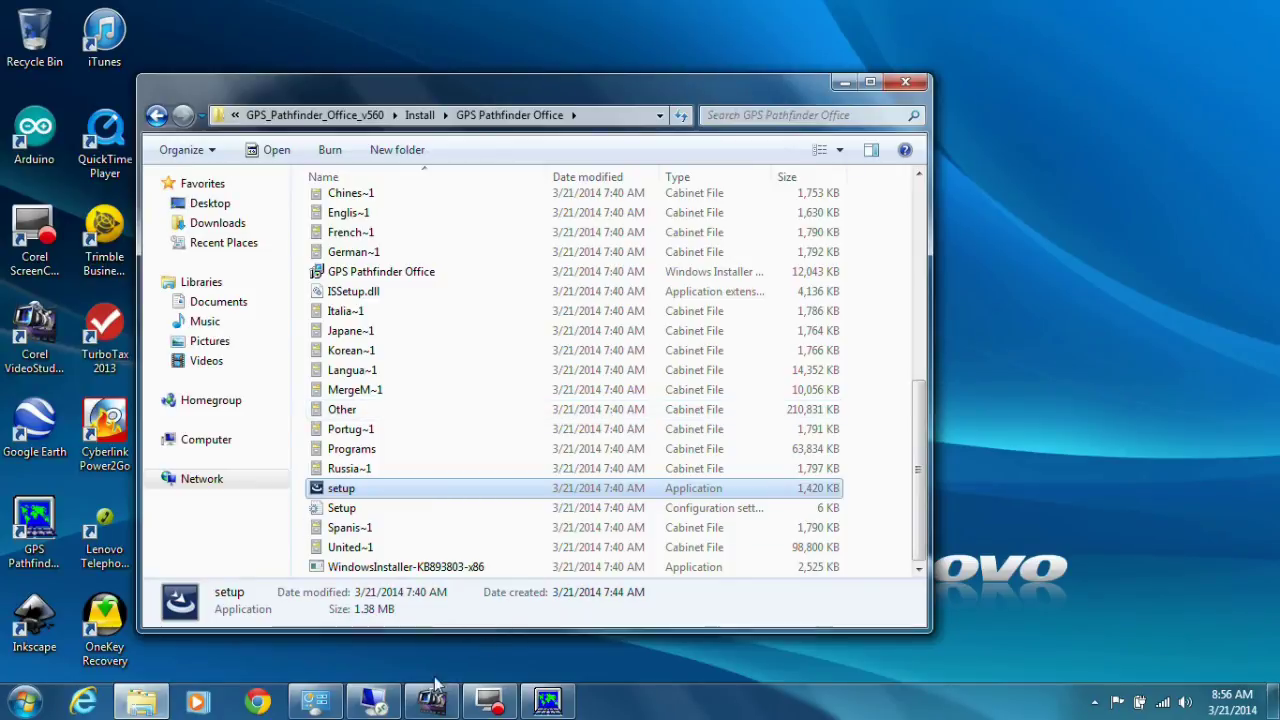
On the server, bring up License Manager, cancel the Service IP Address dialog, and refresh the licenses
{"action": "left_click", "coordinate": [374, 700]}
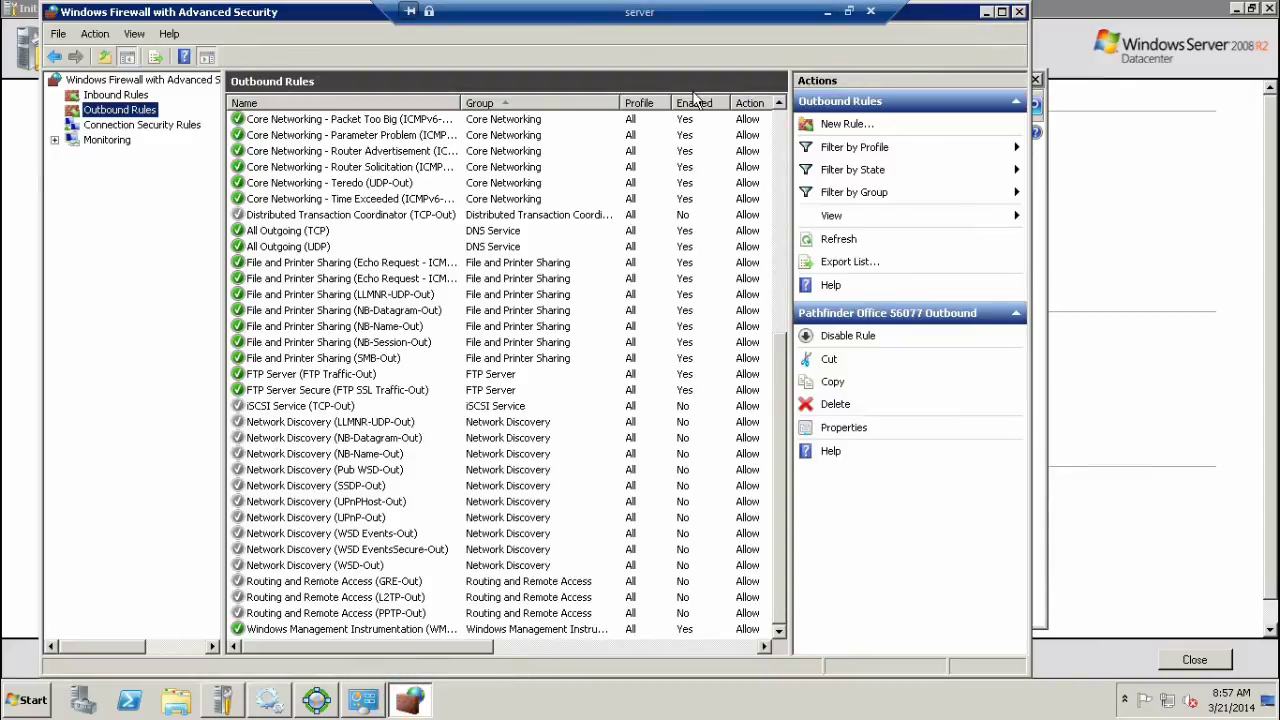
{"action": "left_click", "coordinate": [316, 700]}
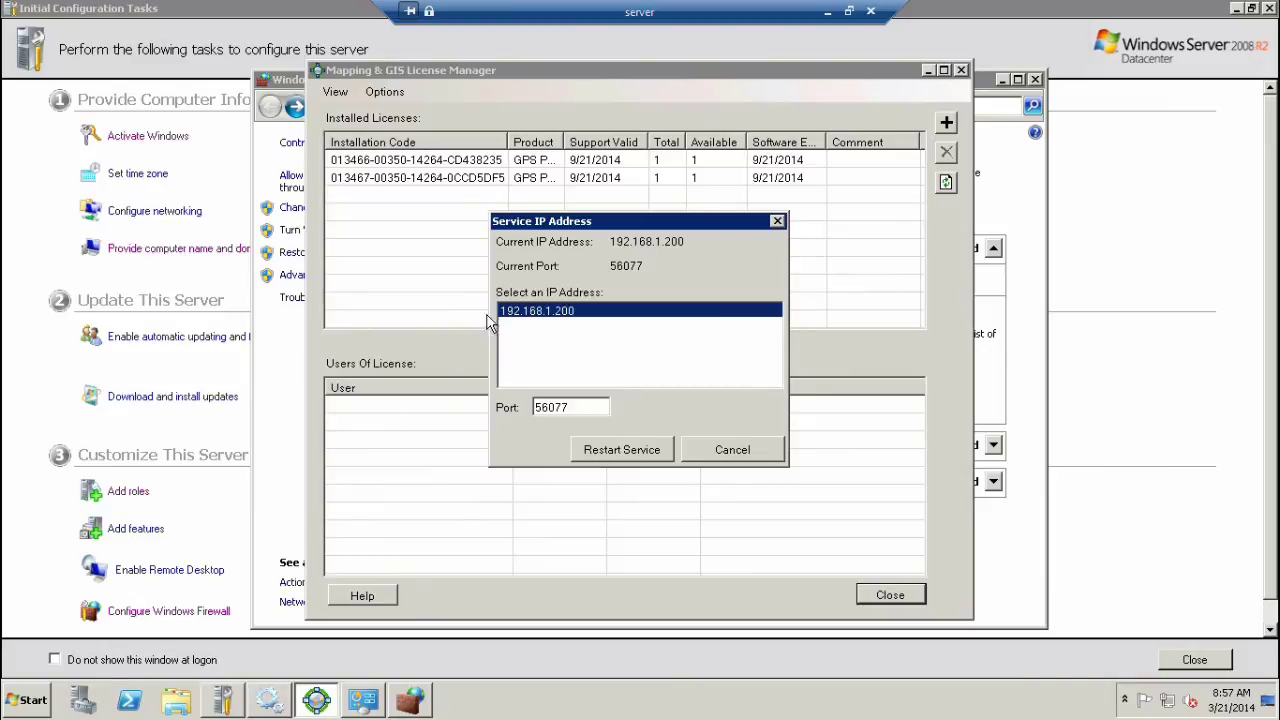
{"action": "left_click", "coordinate": [735, 449]}
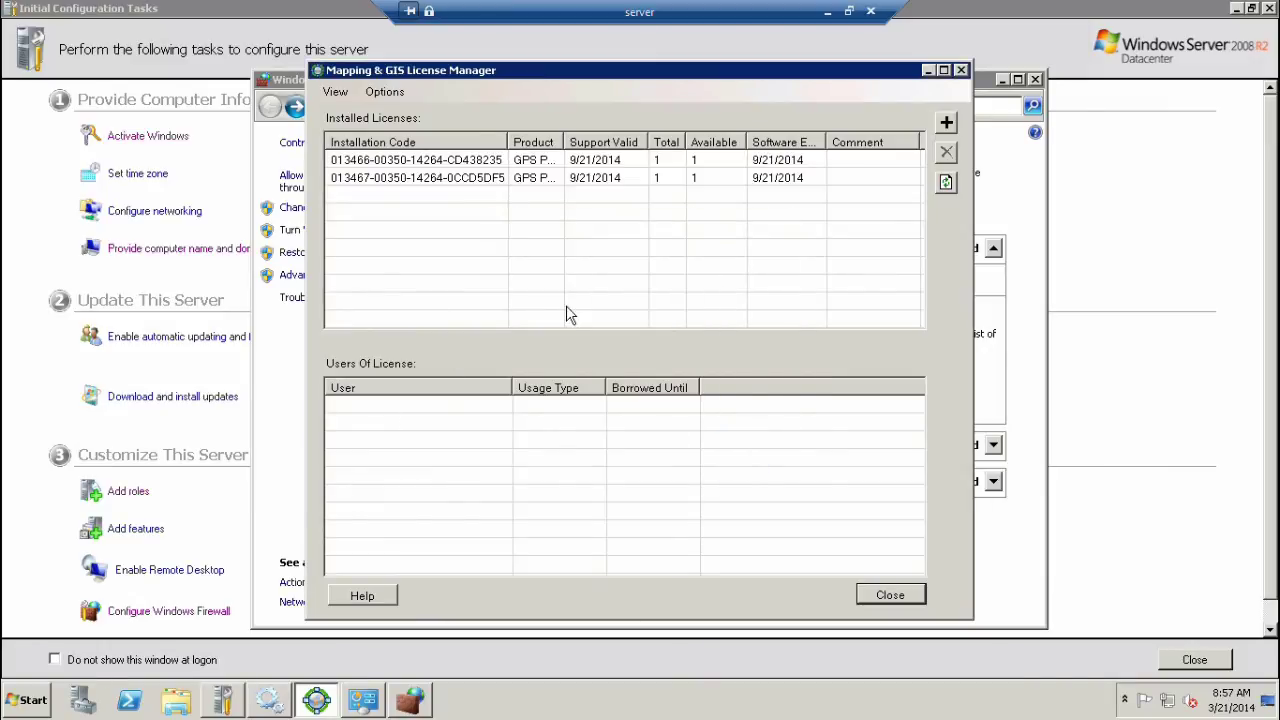
{"action": "left_click", "coordinate": [946, 182]}
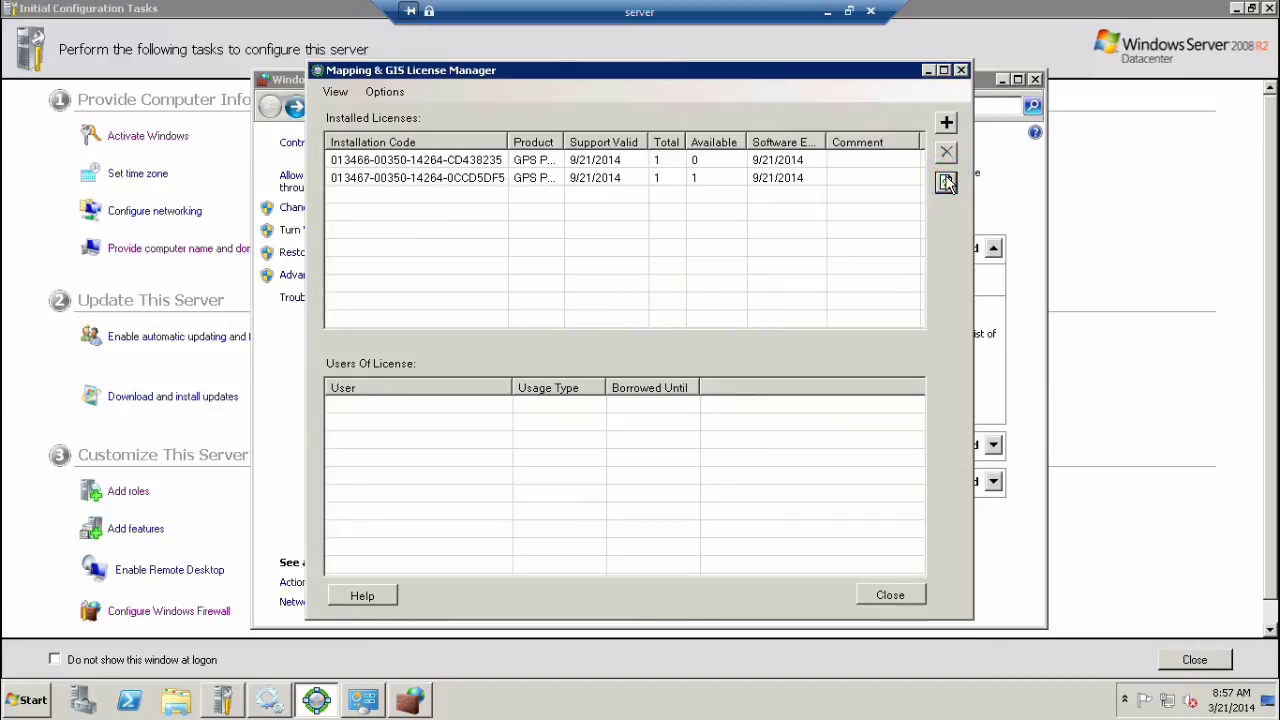